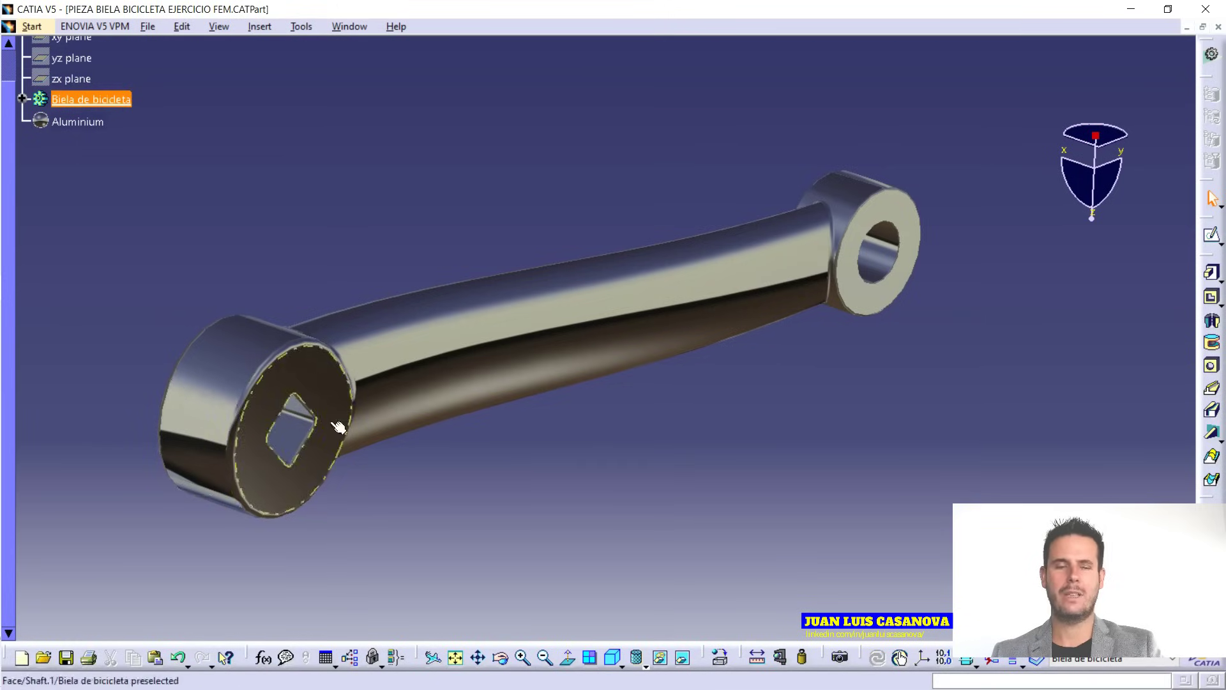
middle_drag(811, 394, 758, 405)
middle_drag(776, 178, 688, 520)
middle_drag(699, 167, 854, 311)
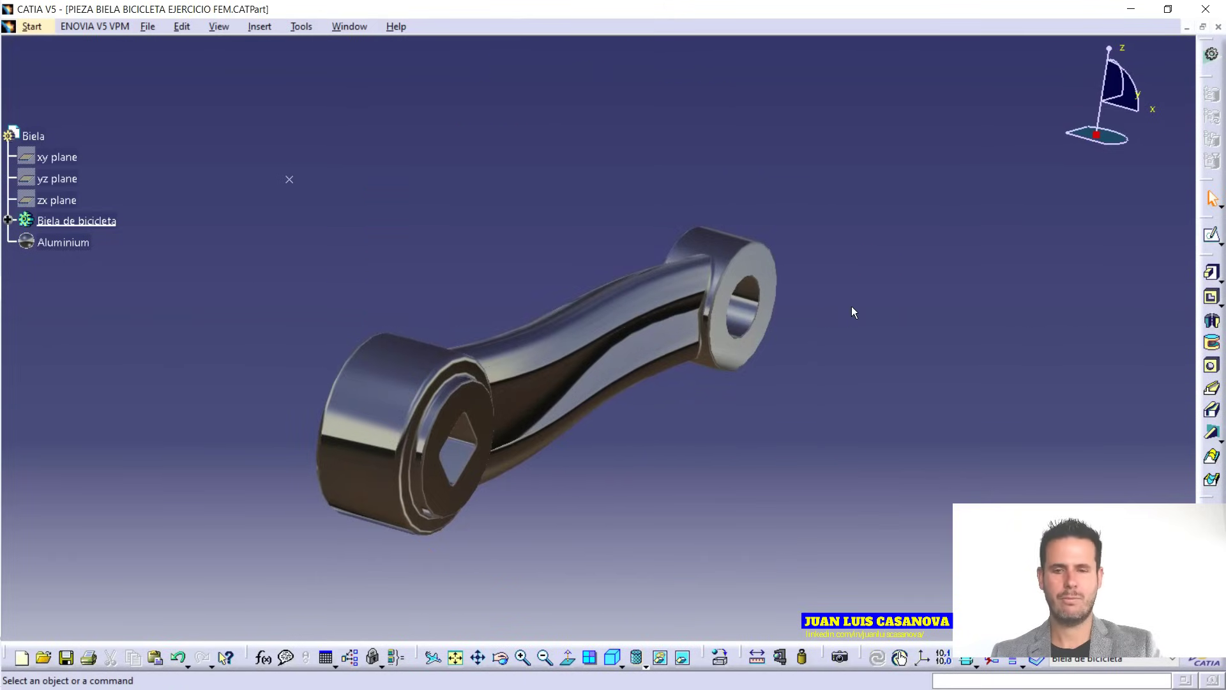
middle_drag(557, 294, 574, 314)
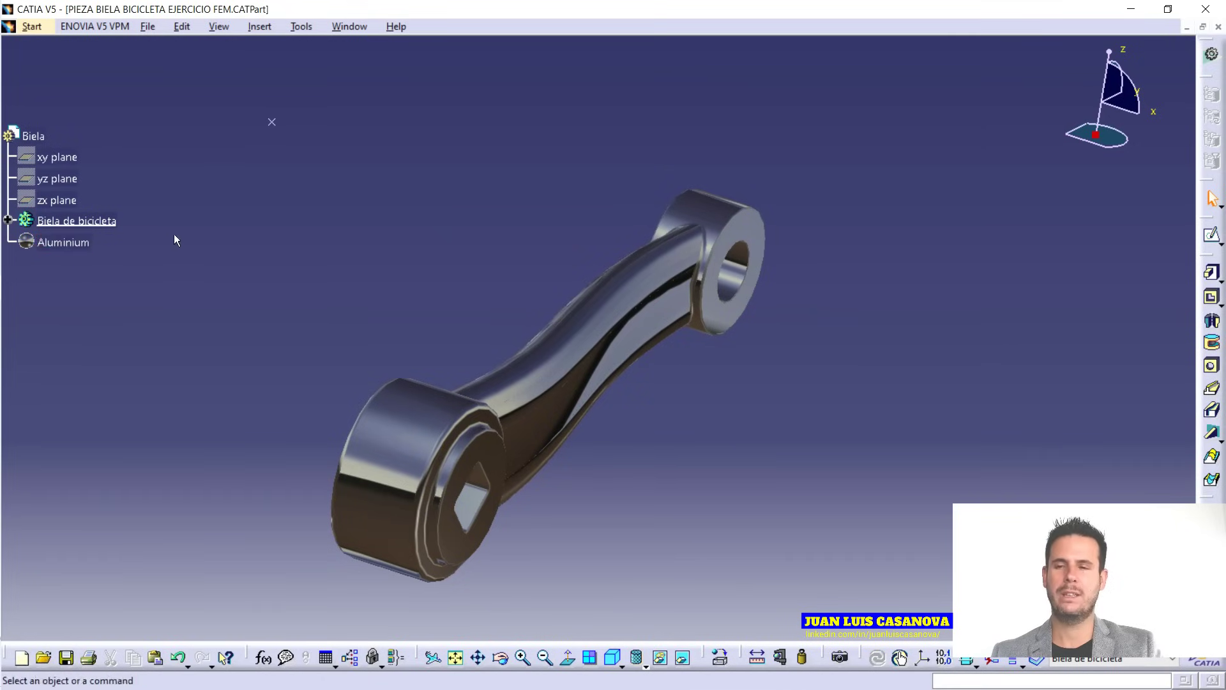
Examine the structural analysis properties of the Aluminium material applied to the crank, then close them.
double_click(58, 242)
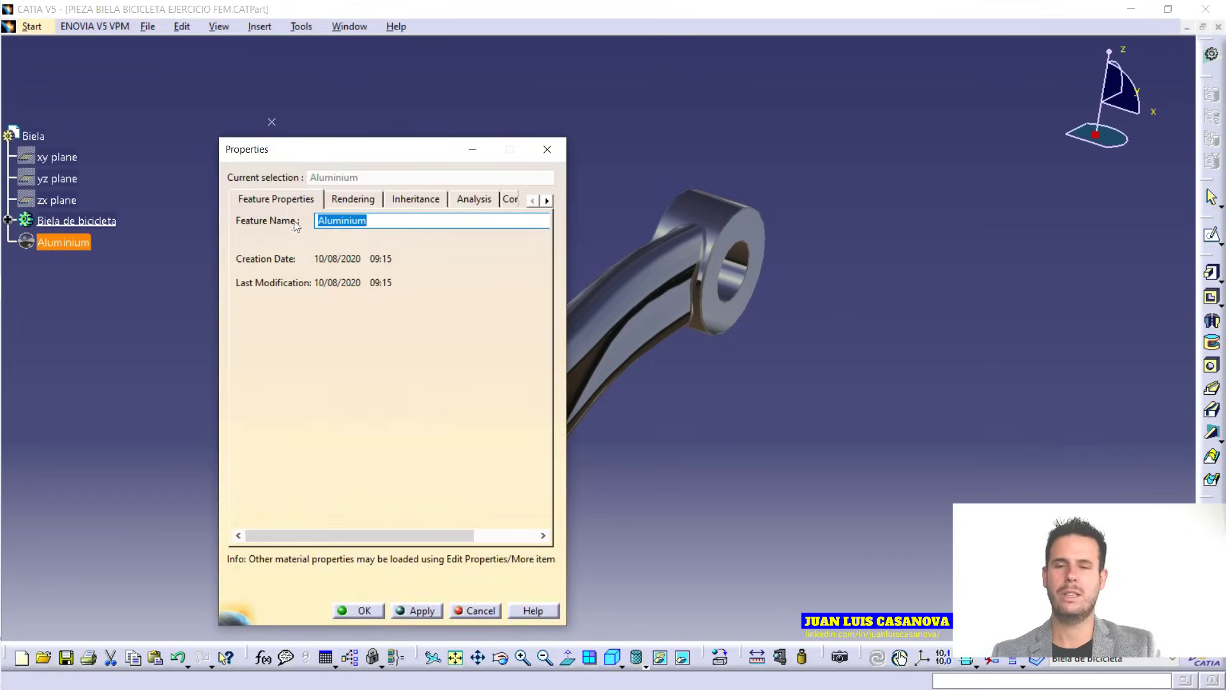
drag(304, 155, 334, 147)
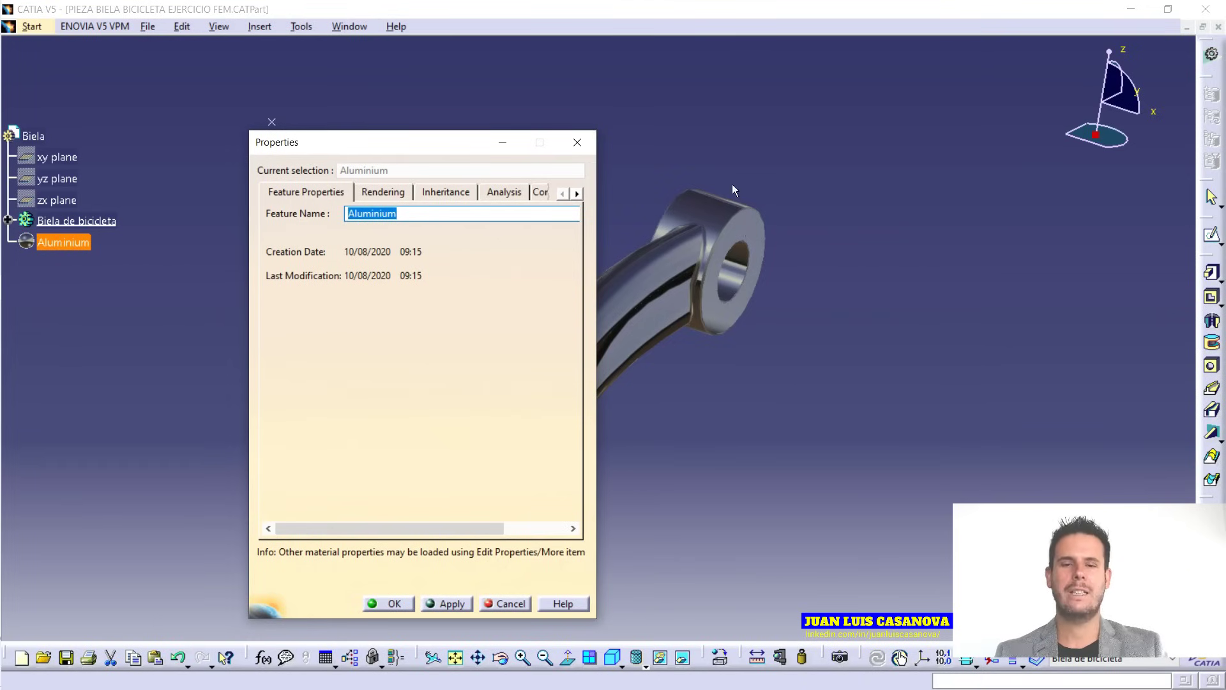
click(495, 193)
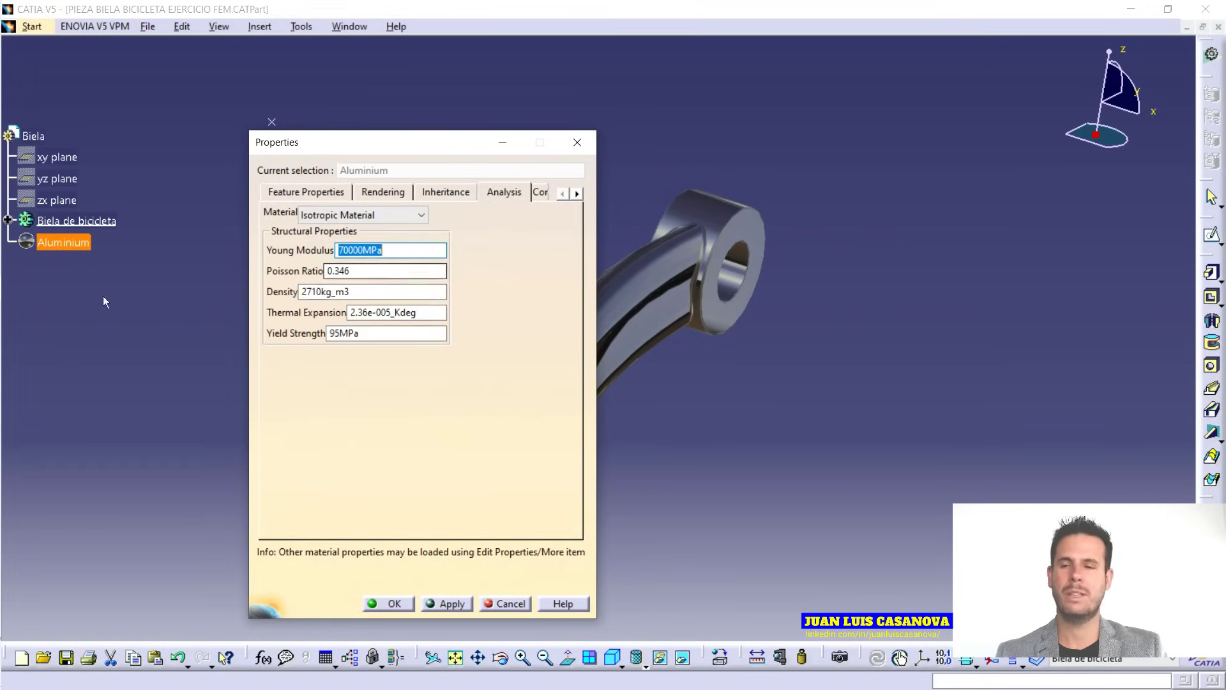
click(345, 251)
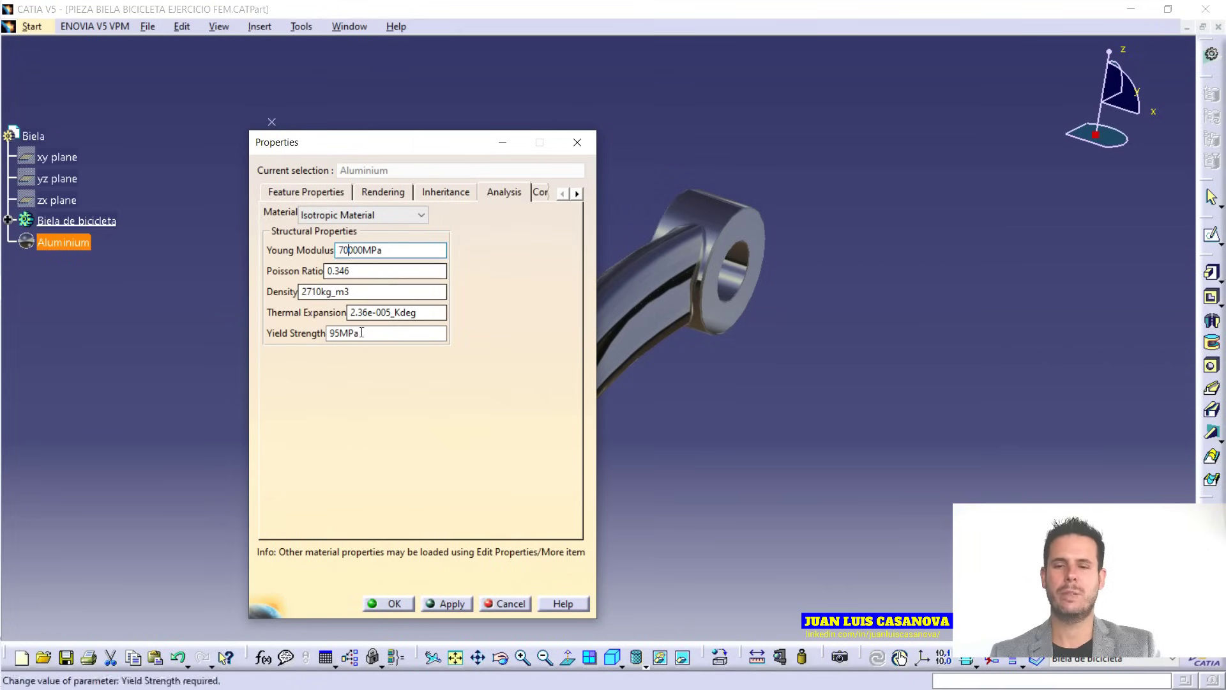
drag(345, 156, 321, 114)
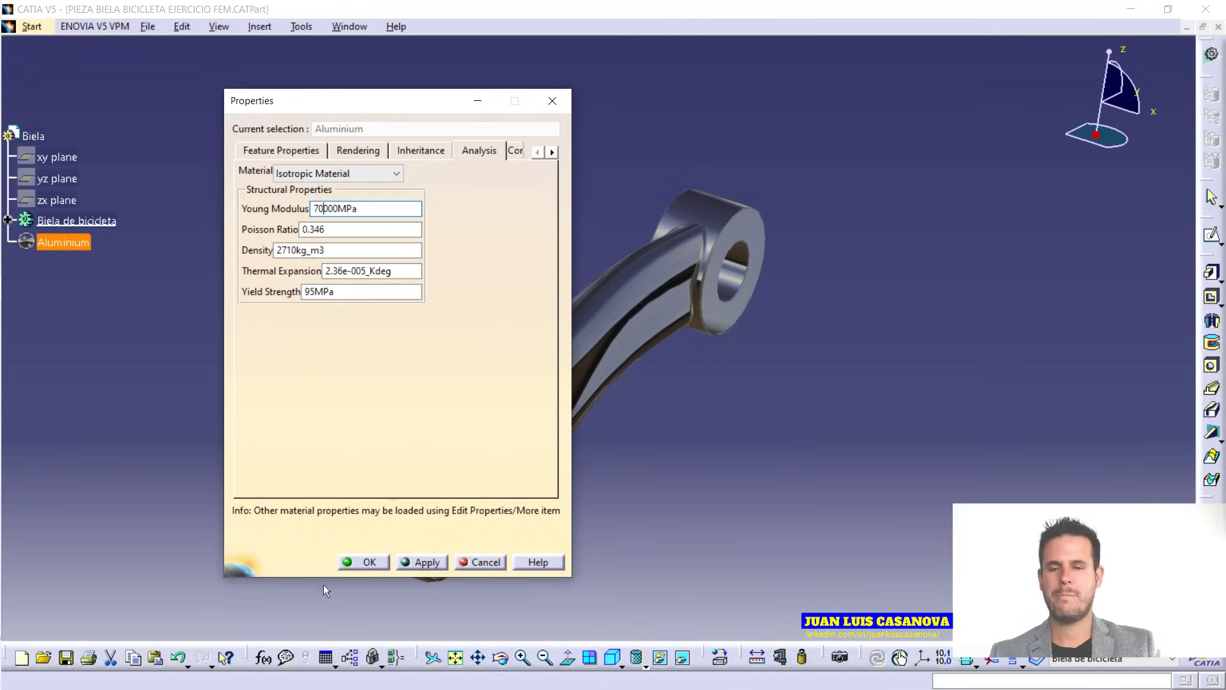
click(364, 562)
Start a Generative Structural Analysis of the bicycle crank with a Static Analysis case.
middle_drag(747, 411, 749, 478)
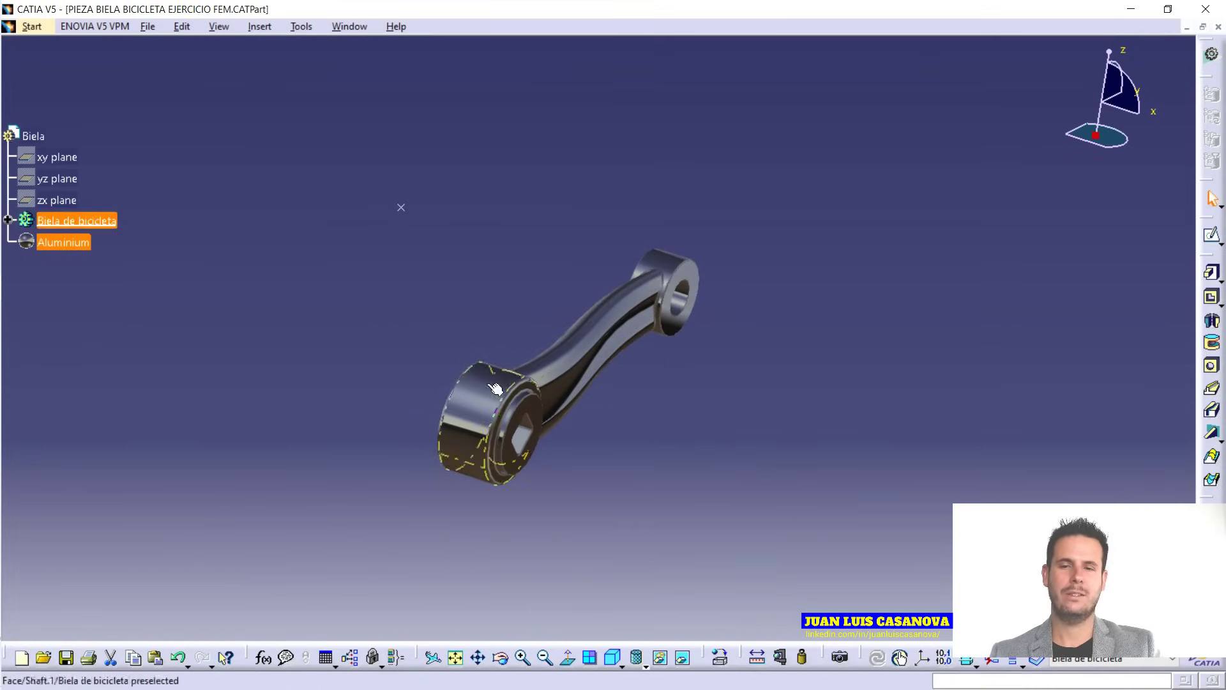
middle_drag(642, 147, 829, 401)
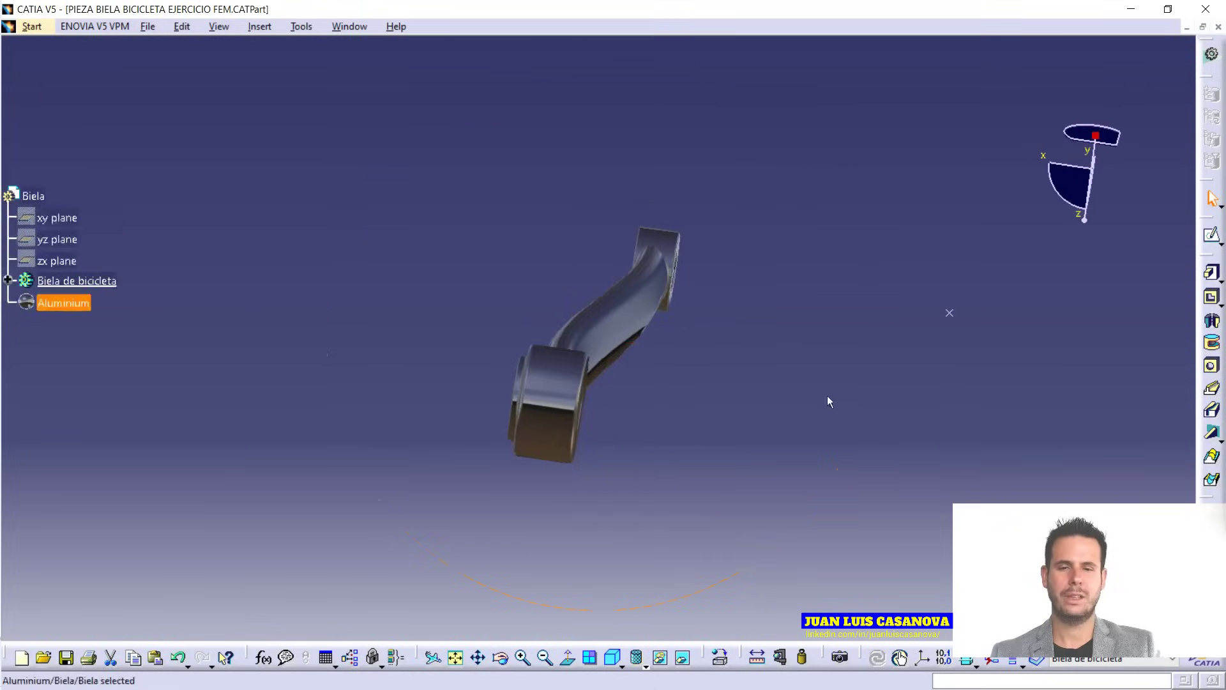
middle_drag(447, 346, 126, 403)
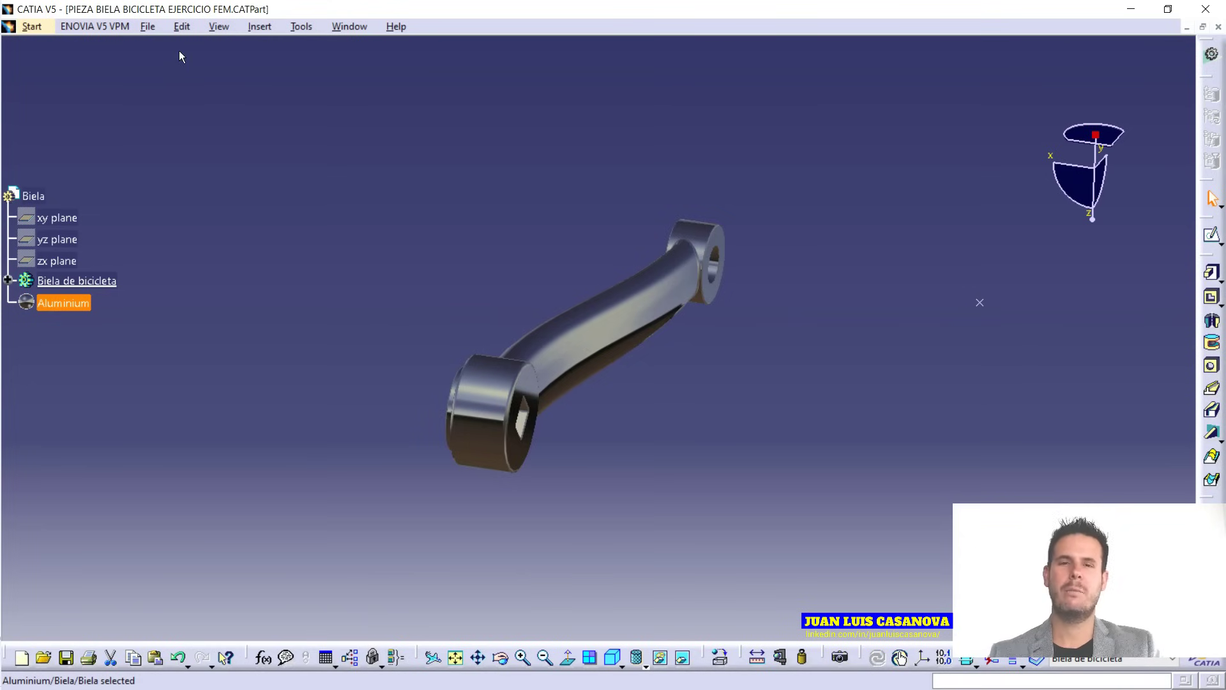
click(32, 27)
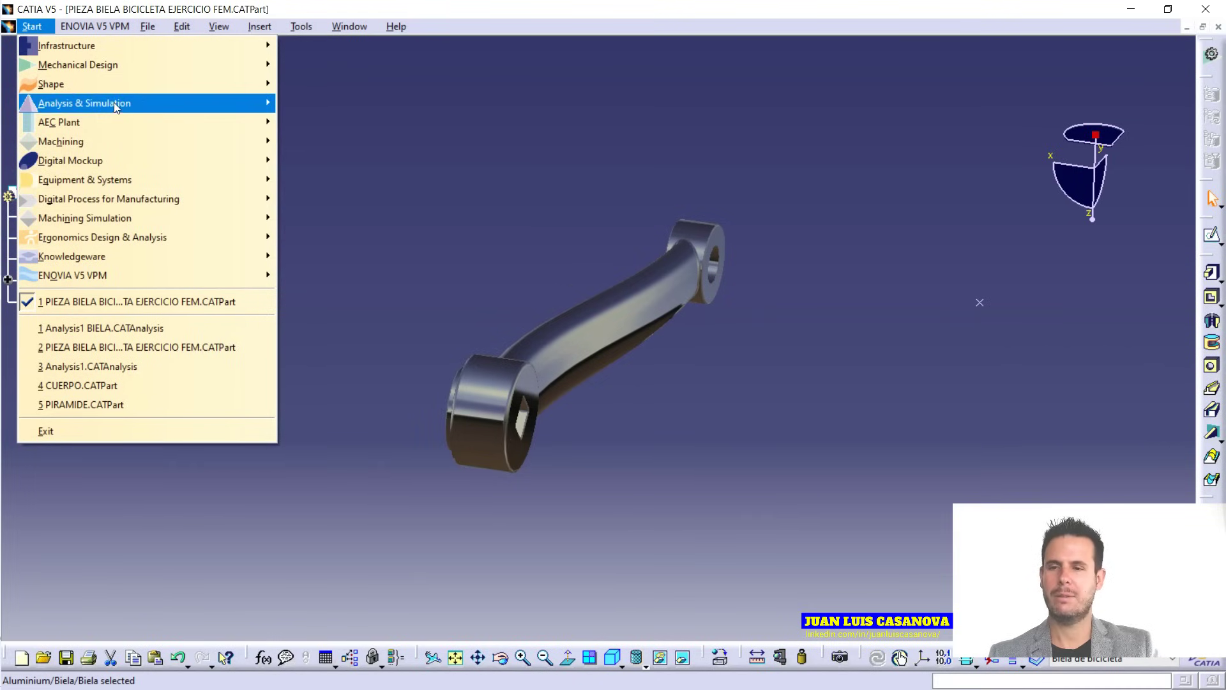
mouse_move(114, 102)
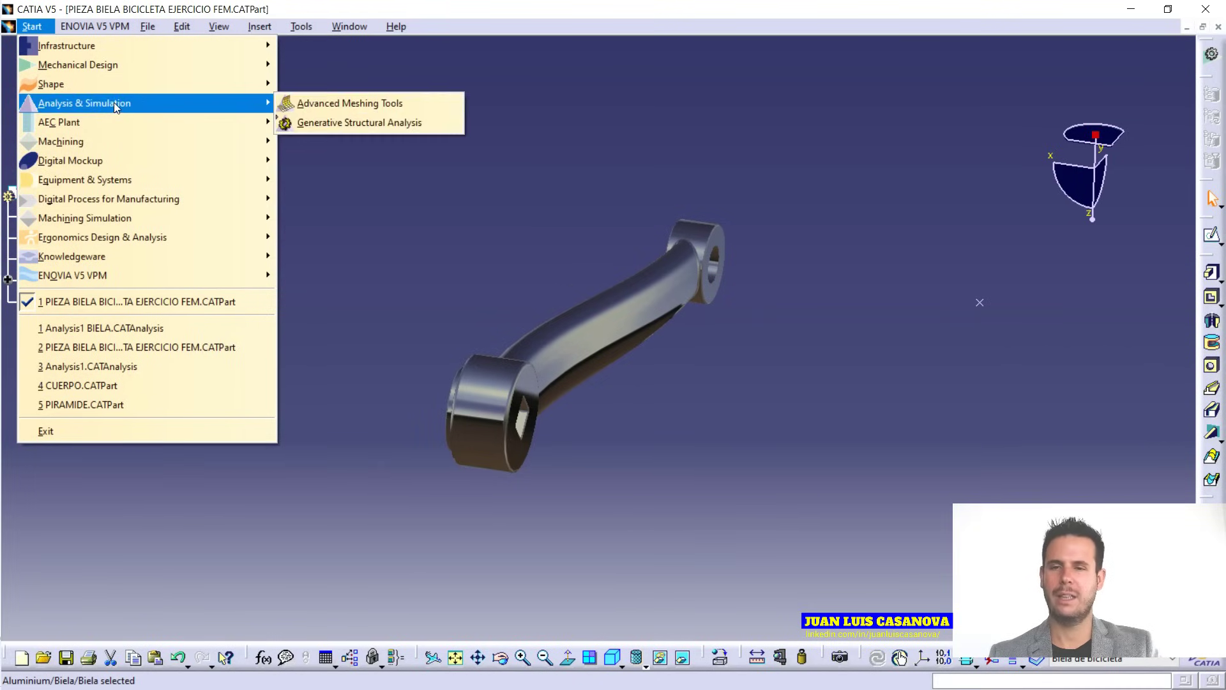
click(422, 125)
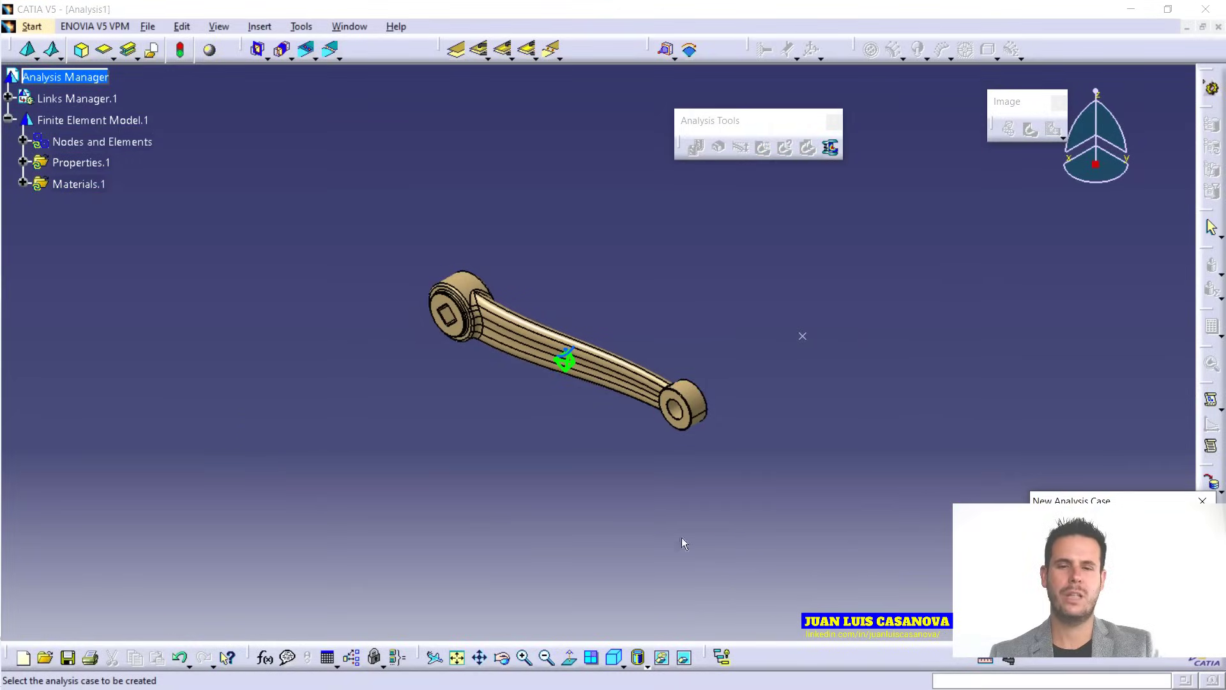
drag(1084, 500, 969, 422)
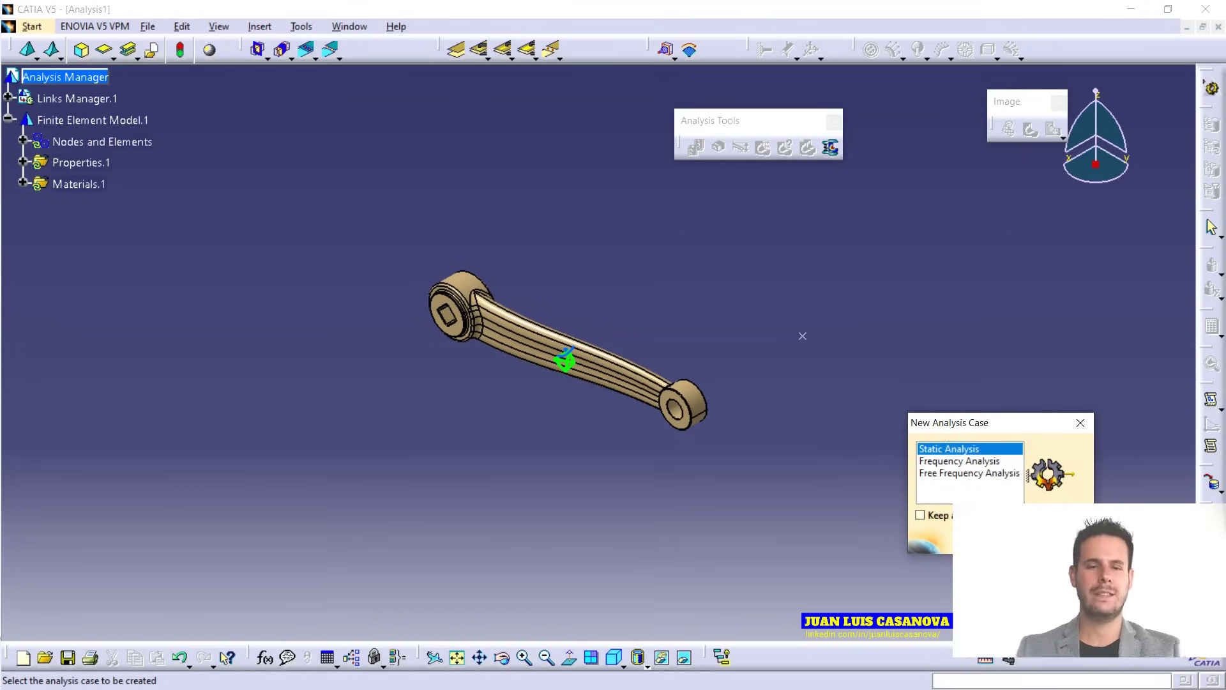
key(Return)
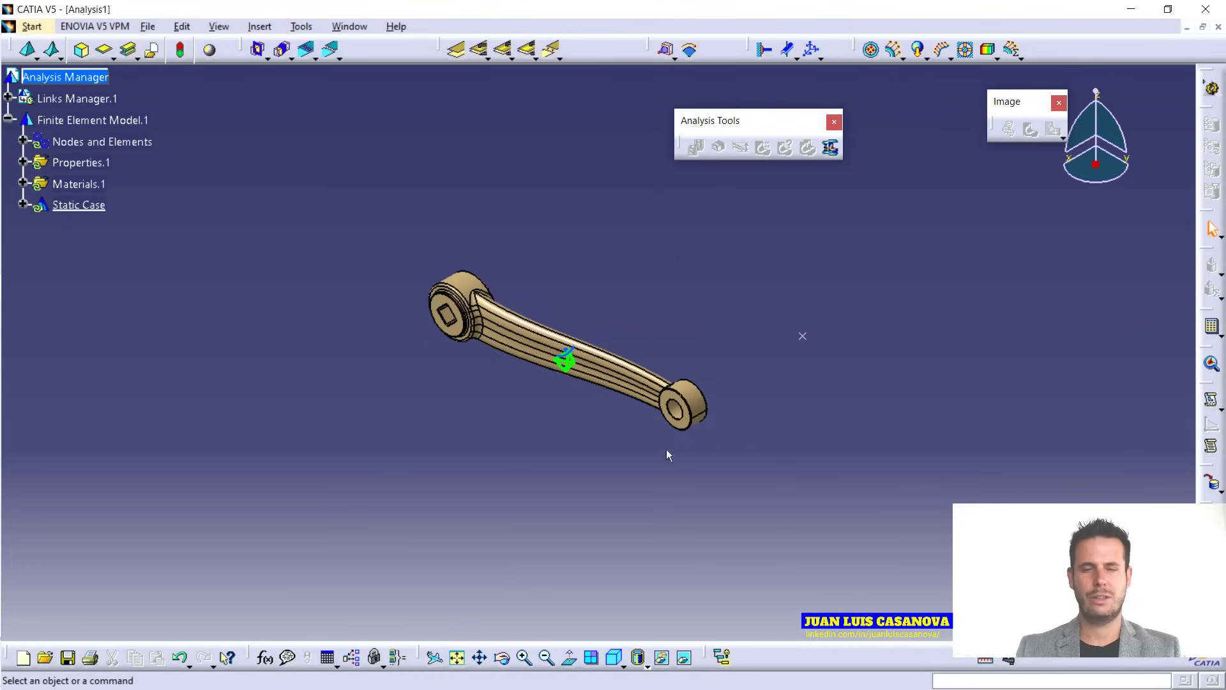
middle_drag(564, 427, 511, 124)
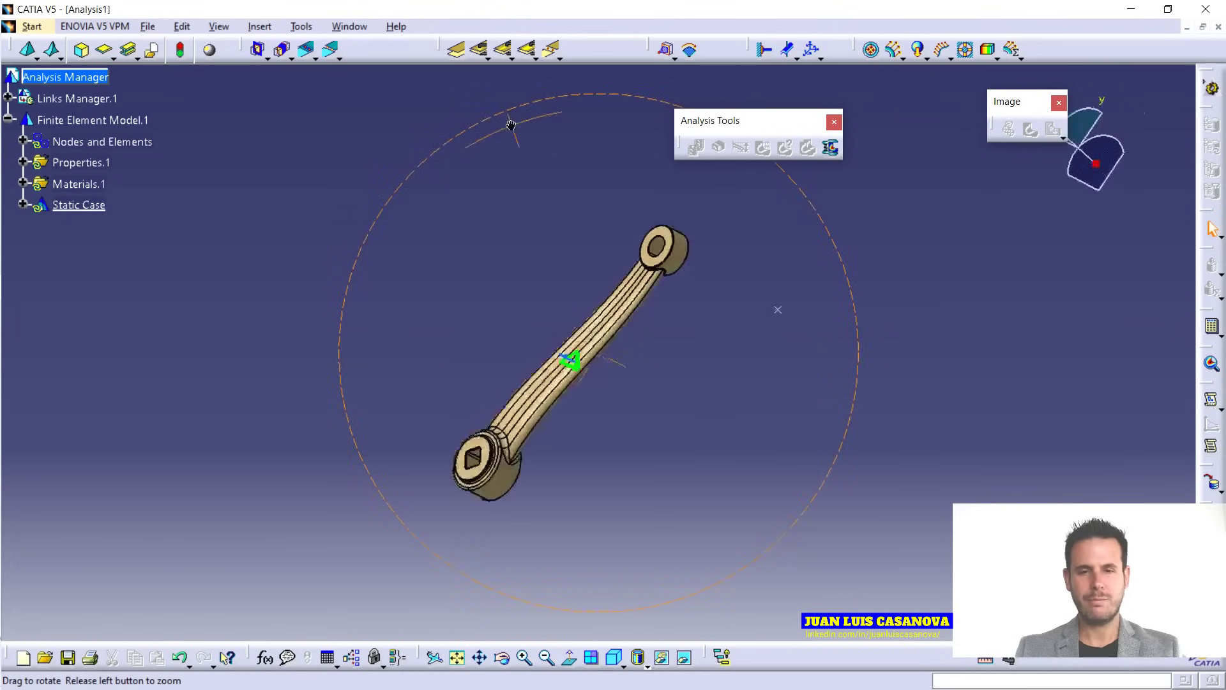
scroll(586, 452, down, 3)
middle_drag(586, 452, 510, 302)
middle_drag(615, 465, 676, 391)
scroll(903, 438, up, 3)
middle_drag(903, 441, 907, 528)
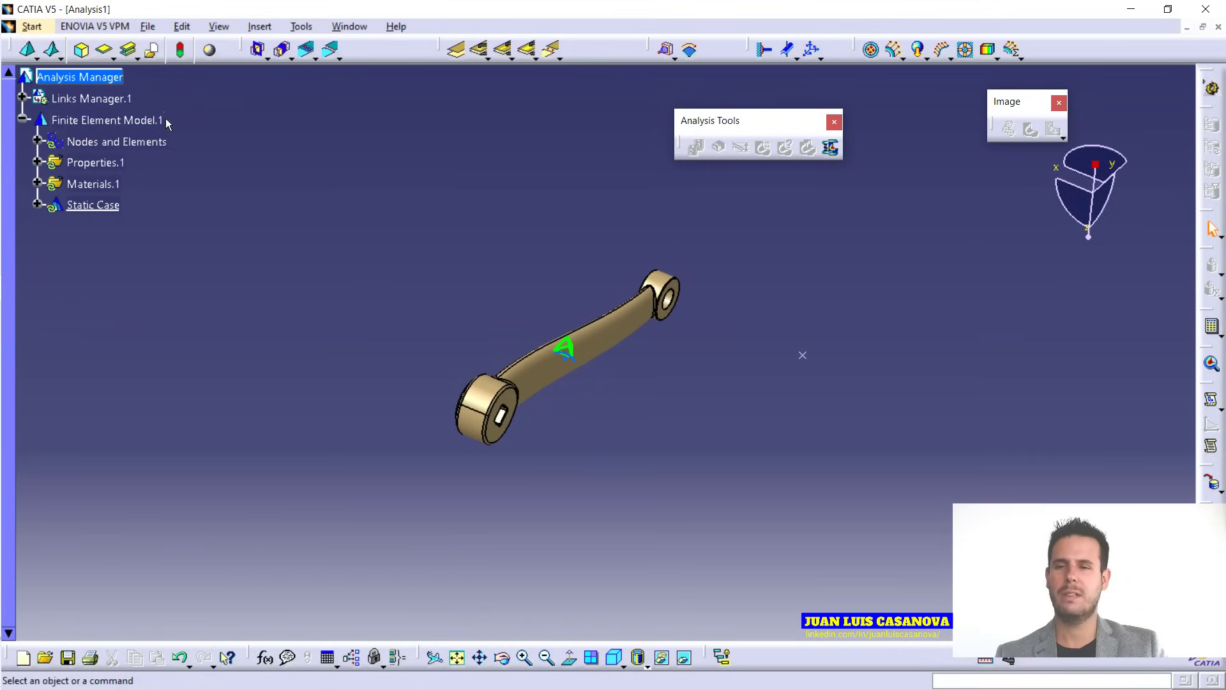
Set the element type of the crank's OCTREE tetrahedron mesh to Linear.
click(38, 141)
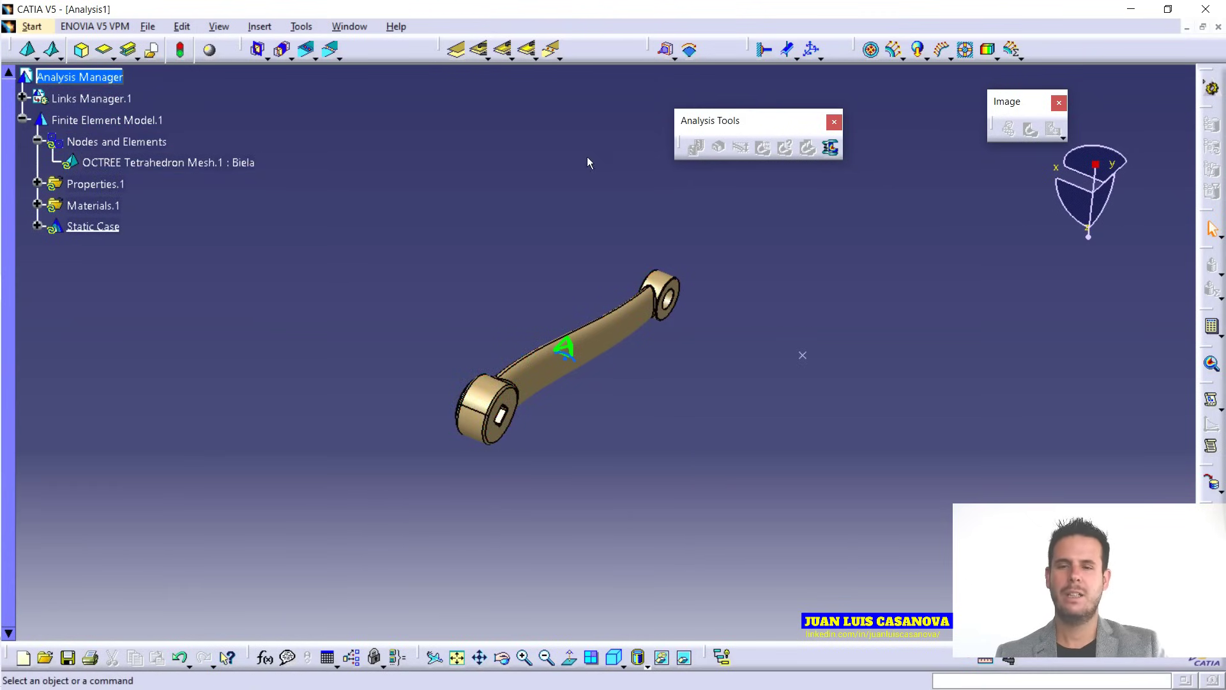
double_click(183, 162)
drag(1020, 420, 896, 230)
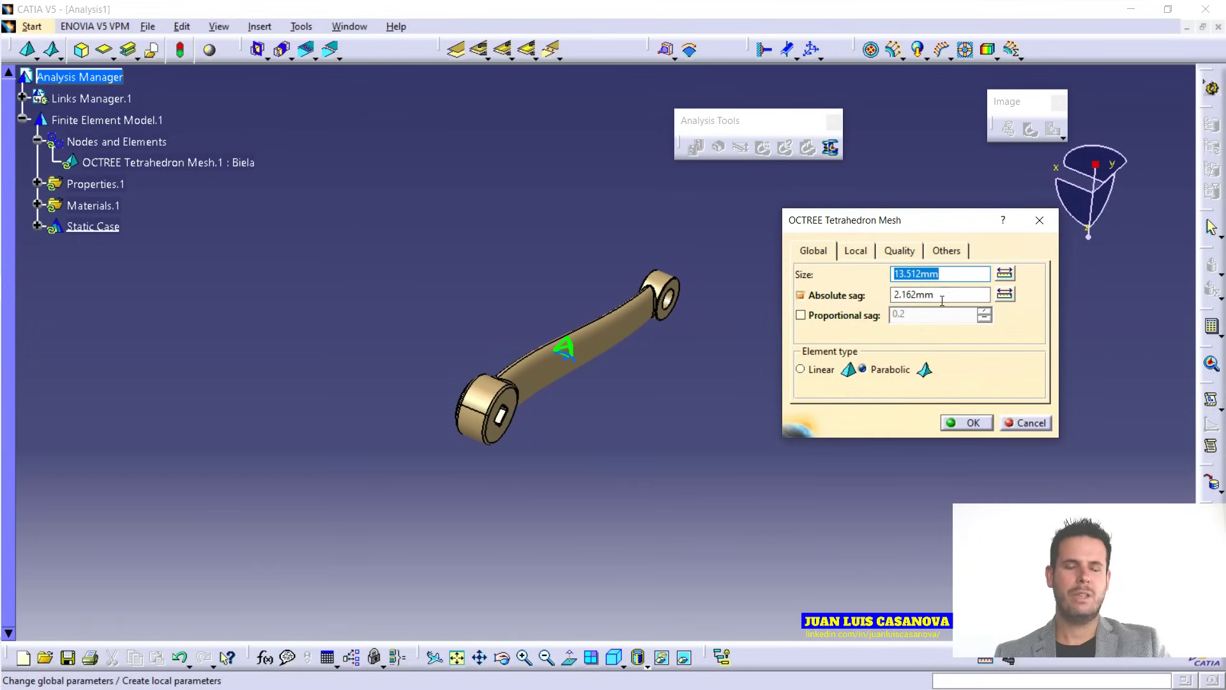
click(812, 370)
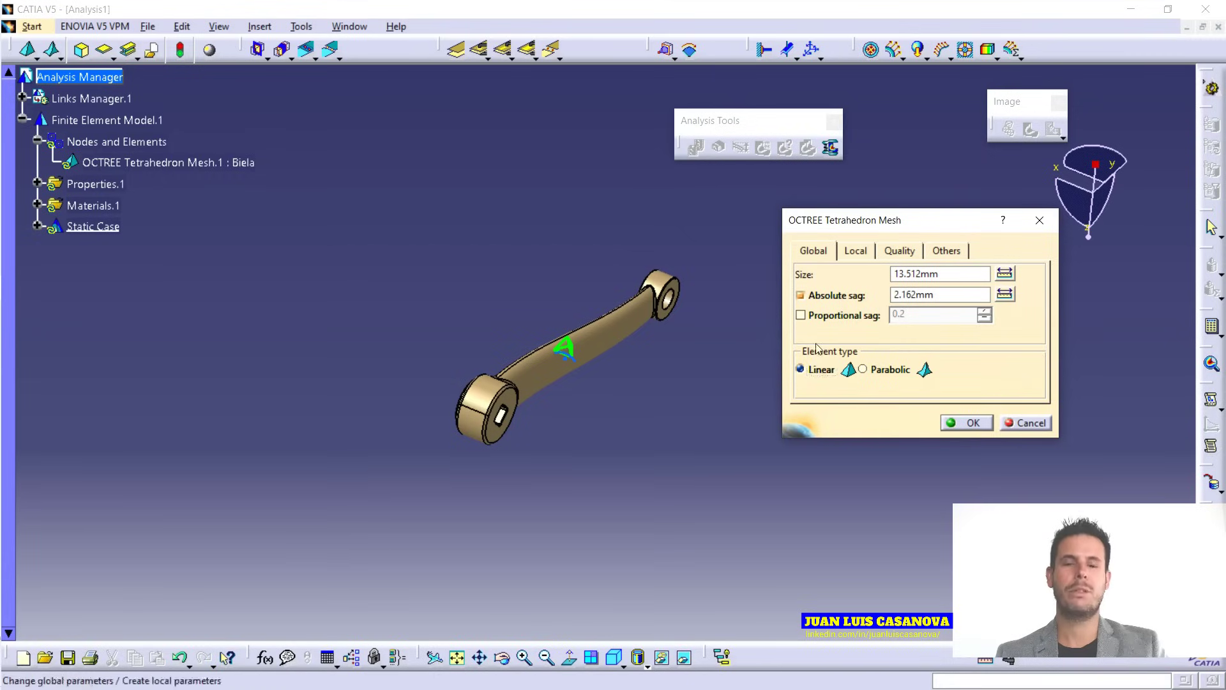
click(951, 424)
click(141, 163)
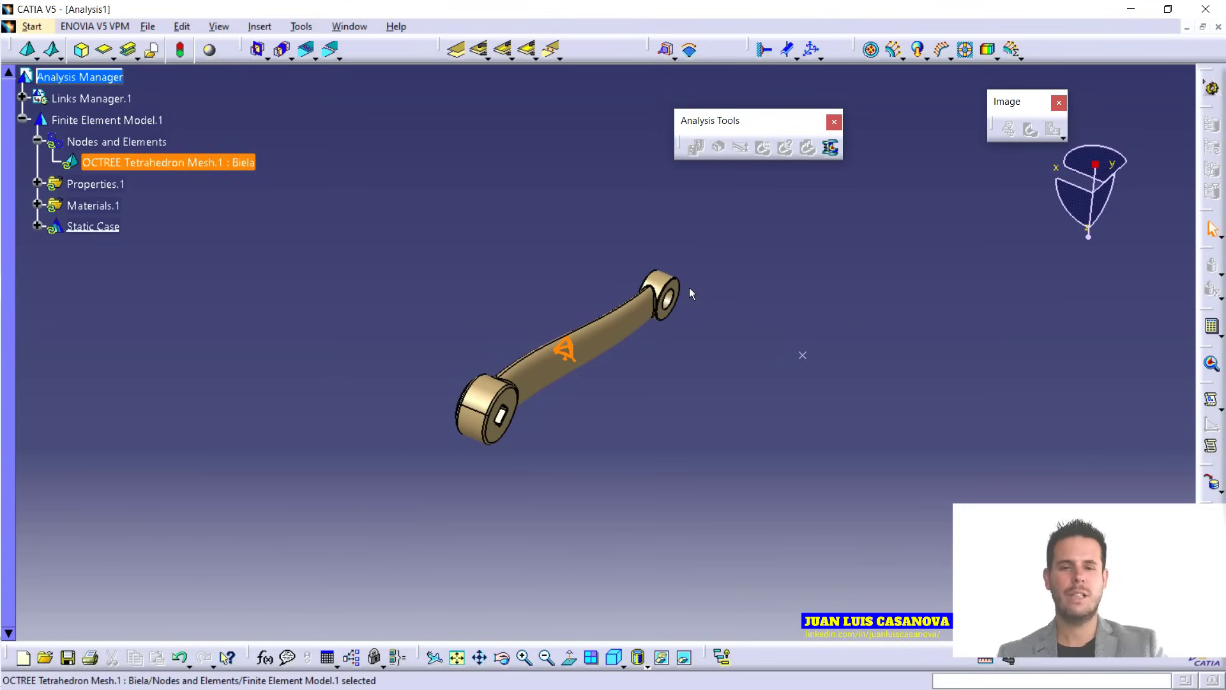
middle_drag(597, 509, 603, 457)
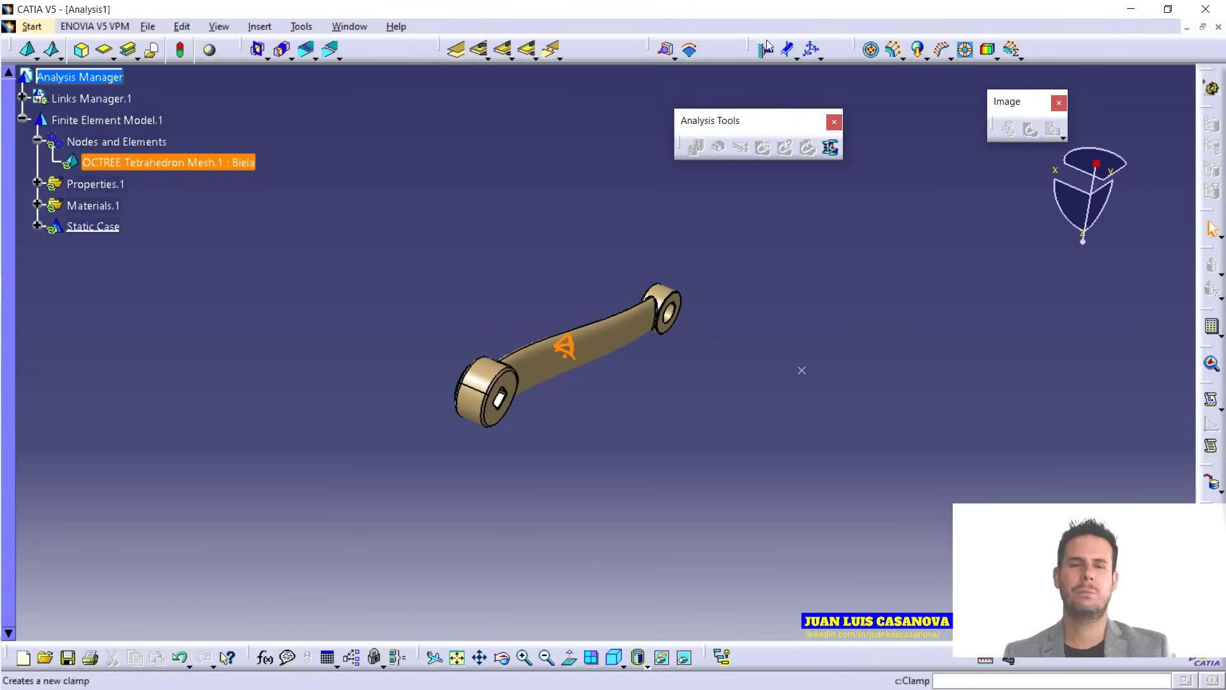
Apply a Clamp restraint to the inner faces of the square hole at the crank's larger end.
drag(751, 40, 548, 123)
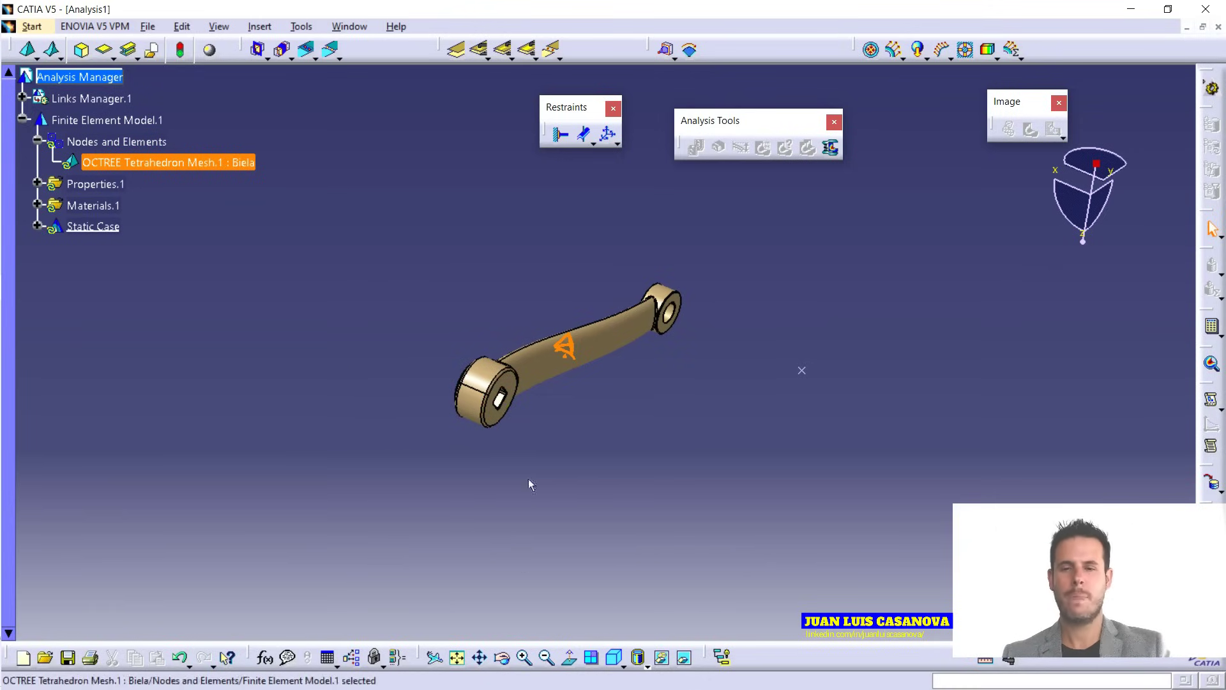
click(564, 142)
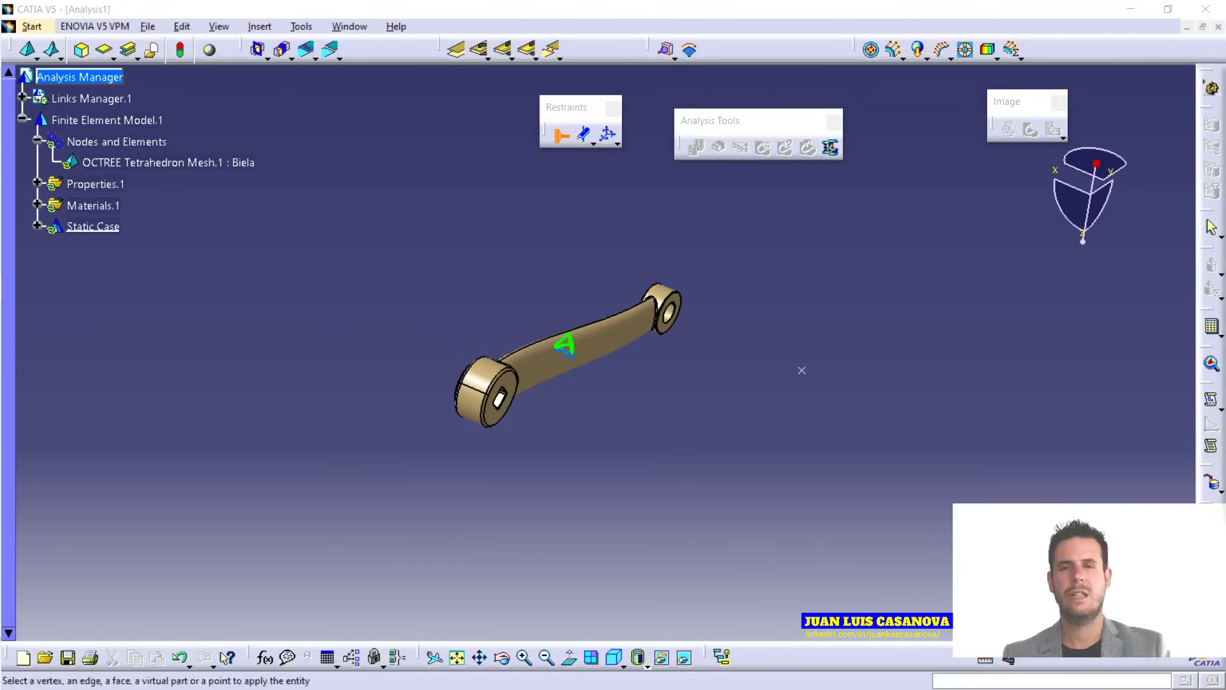
ctrl+middle_drag(758, 458, 775, 338)
middle_drag(692, 529, 876, 347)
middle_drag(734, 487, 934, 386)
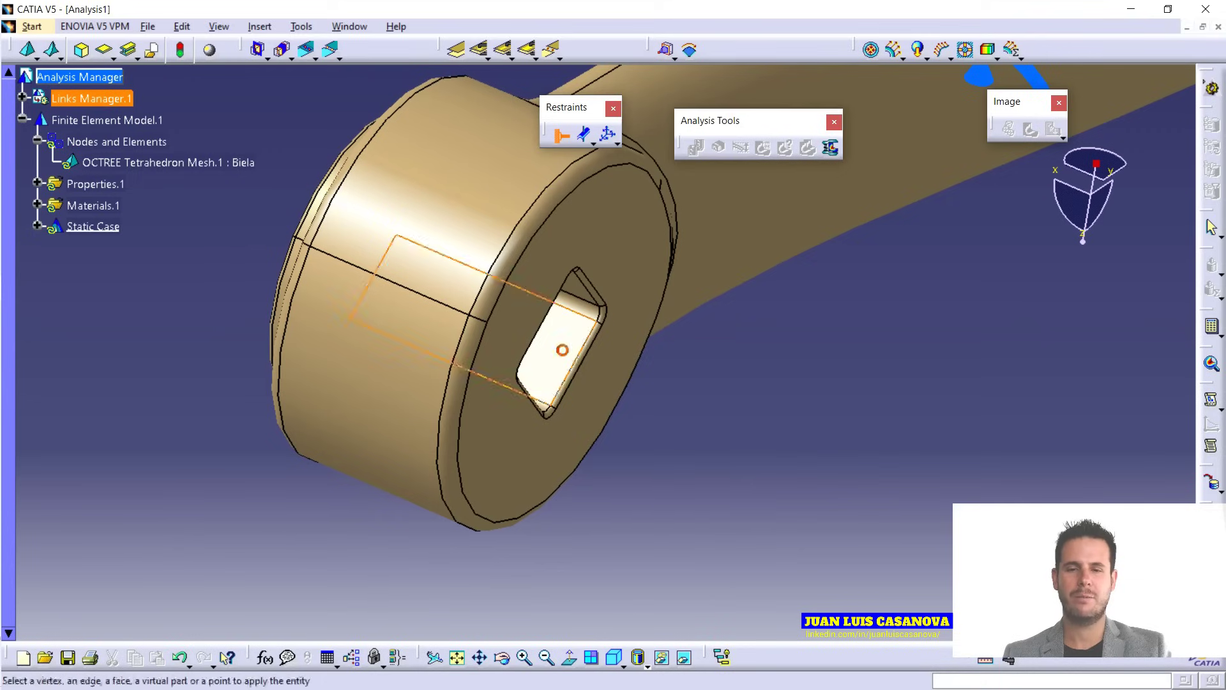
middle_drag(734, 408, 632, 402)
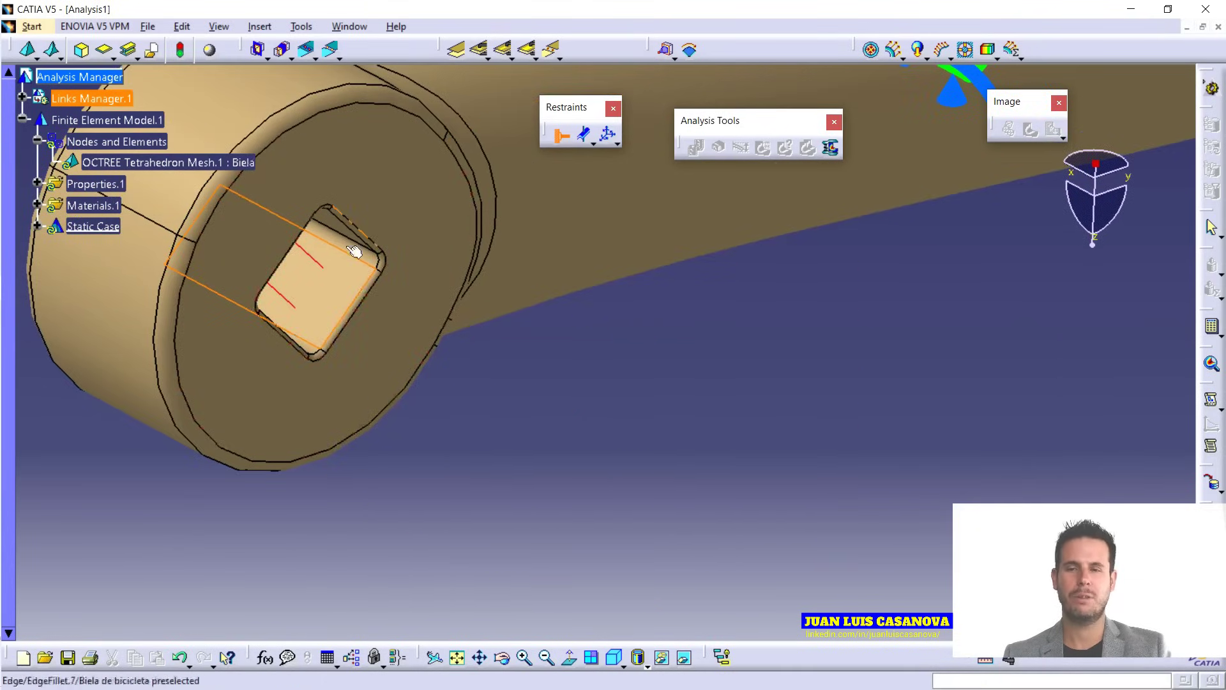
middle_drag(596, 355, 439, 224)
click(394, 155)
middle_drag(586, 172, 546, 372)
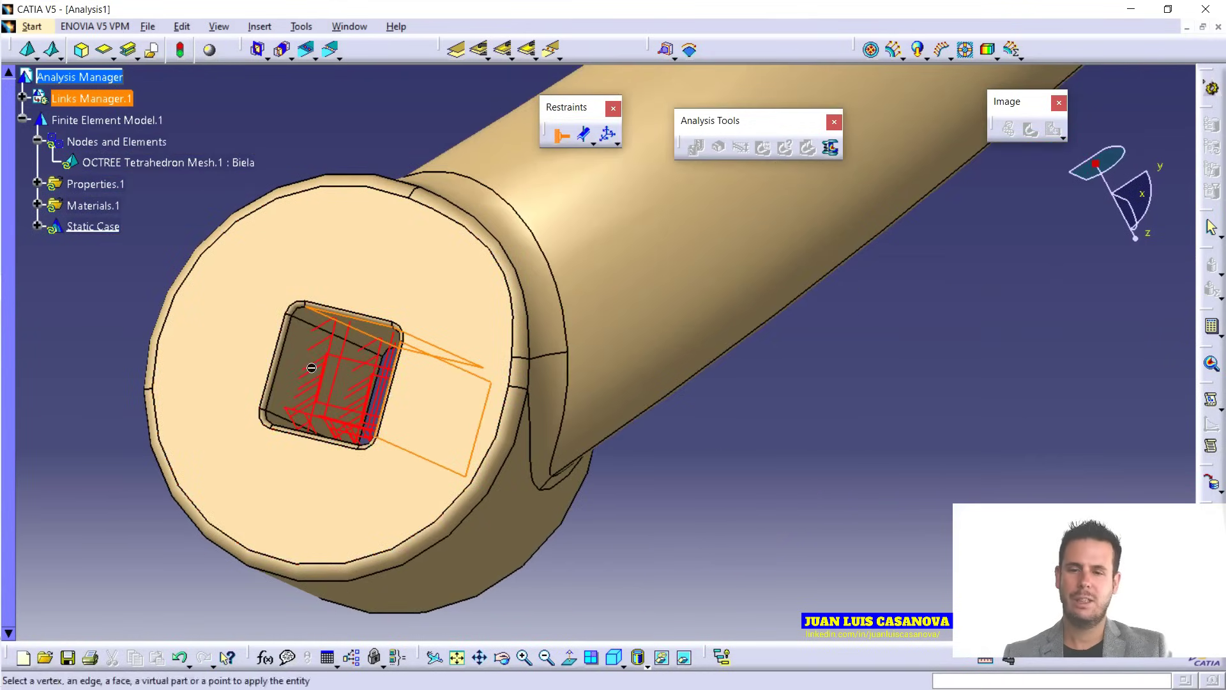
middle_drag(303, 383, 425, 625)
double_click(425, 624)
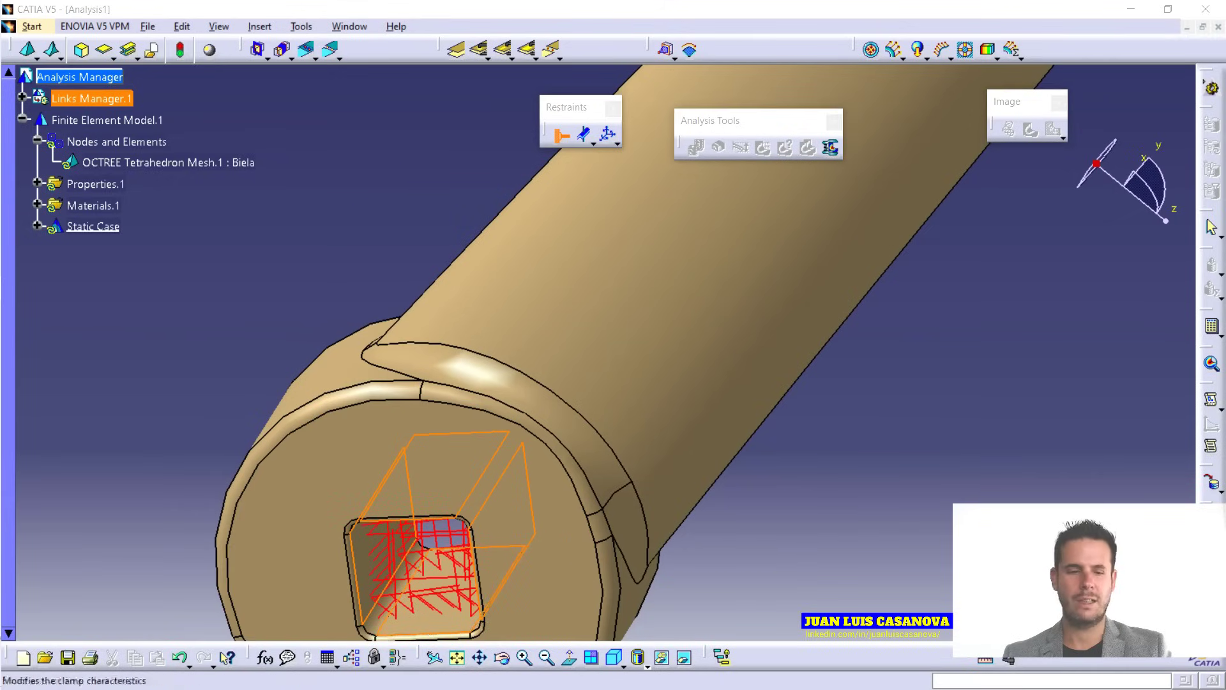
click(762, 325)
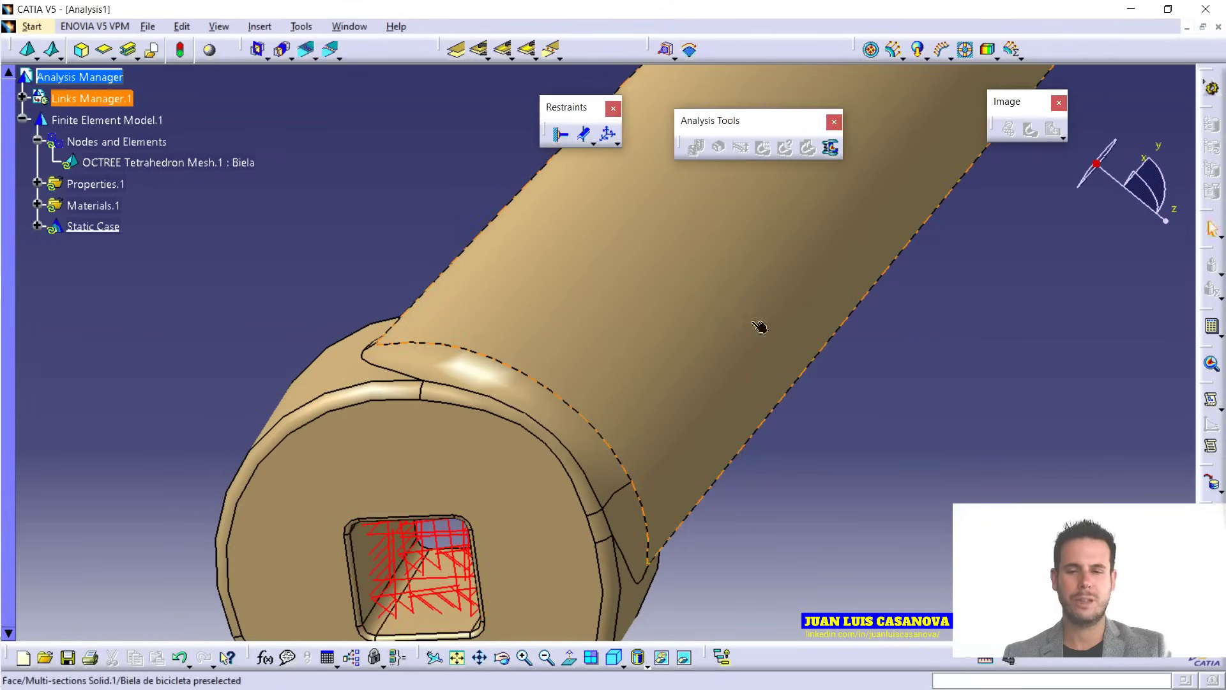
Expand the Static Case and its restraints in the specification tree to review the clamp.
middle_drag(761, 325, 843, 512)
scroll(592, 338, up, 1)
middle_drag(592, 337, 846, 358)
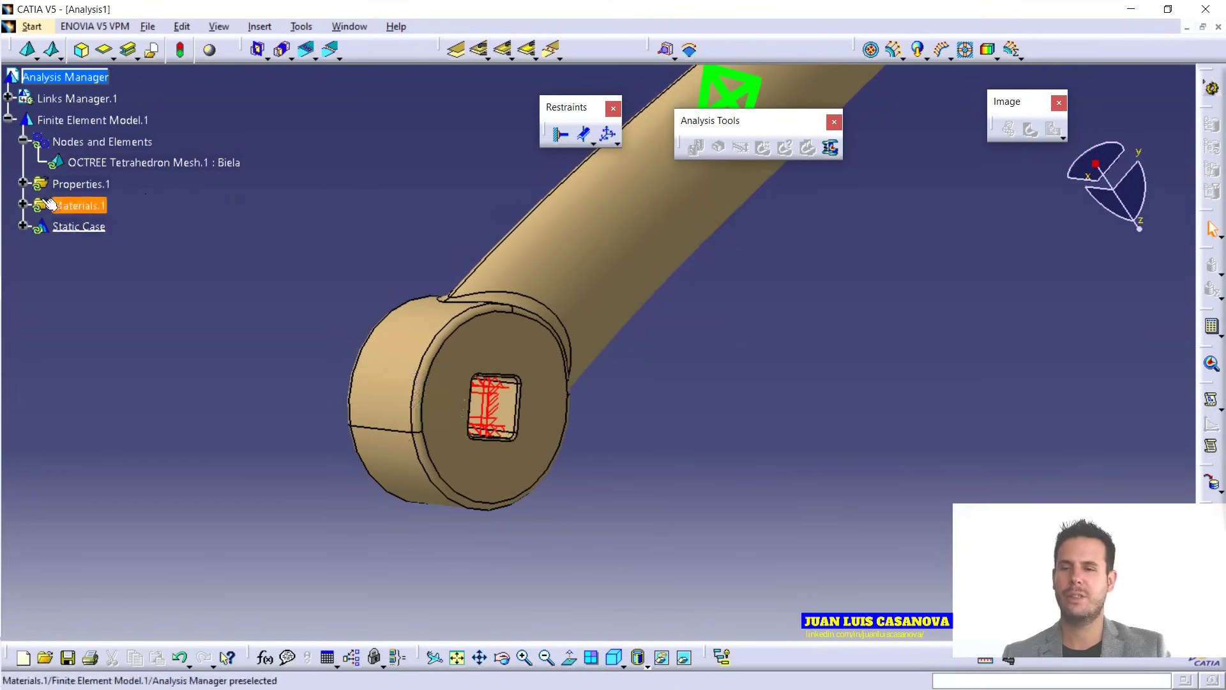
click(25, 227)
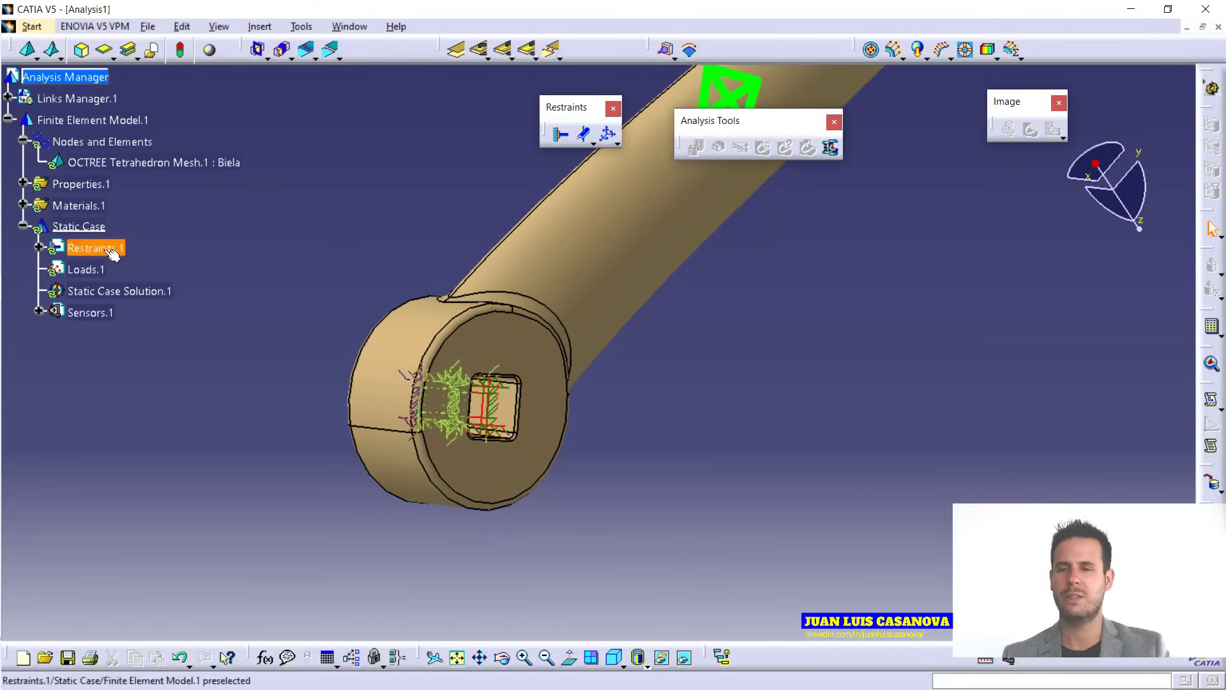
click(39, 247)
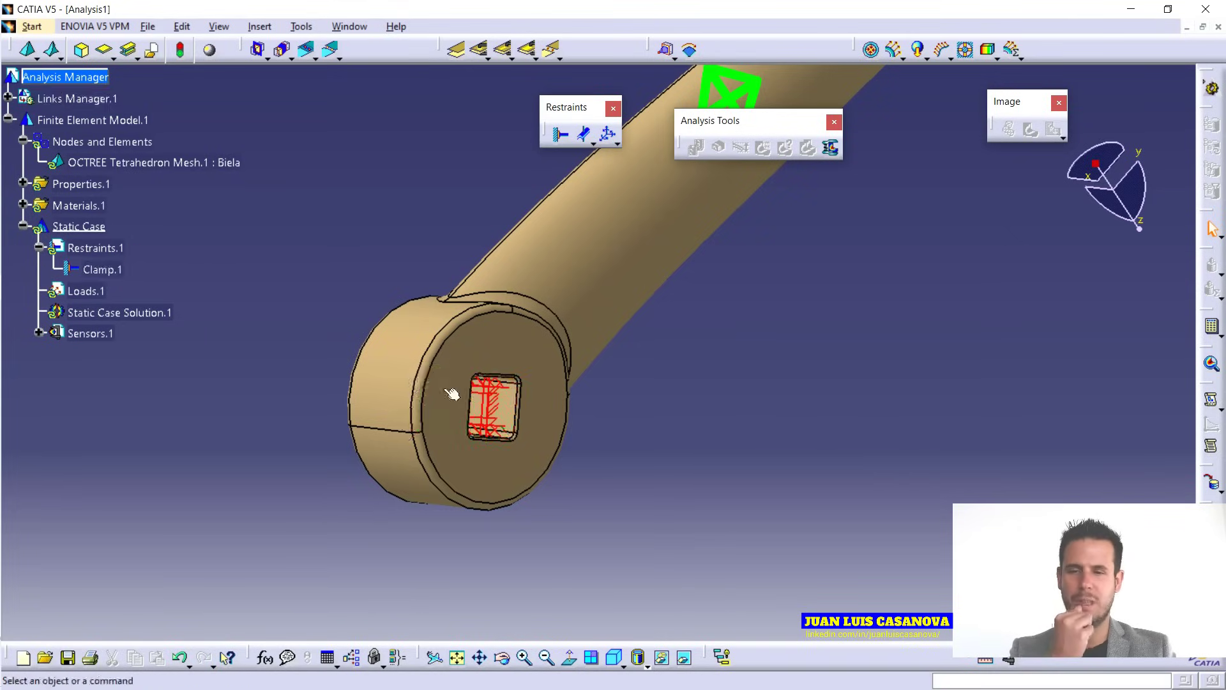
Select the reference point located away from the crank's round-hole end.
middle_drag(828, 423, 495, 415)
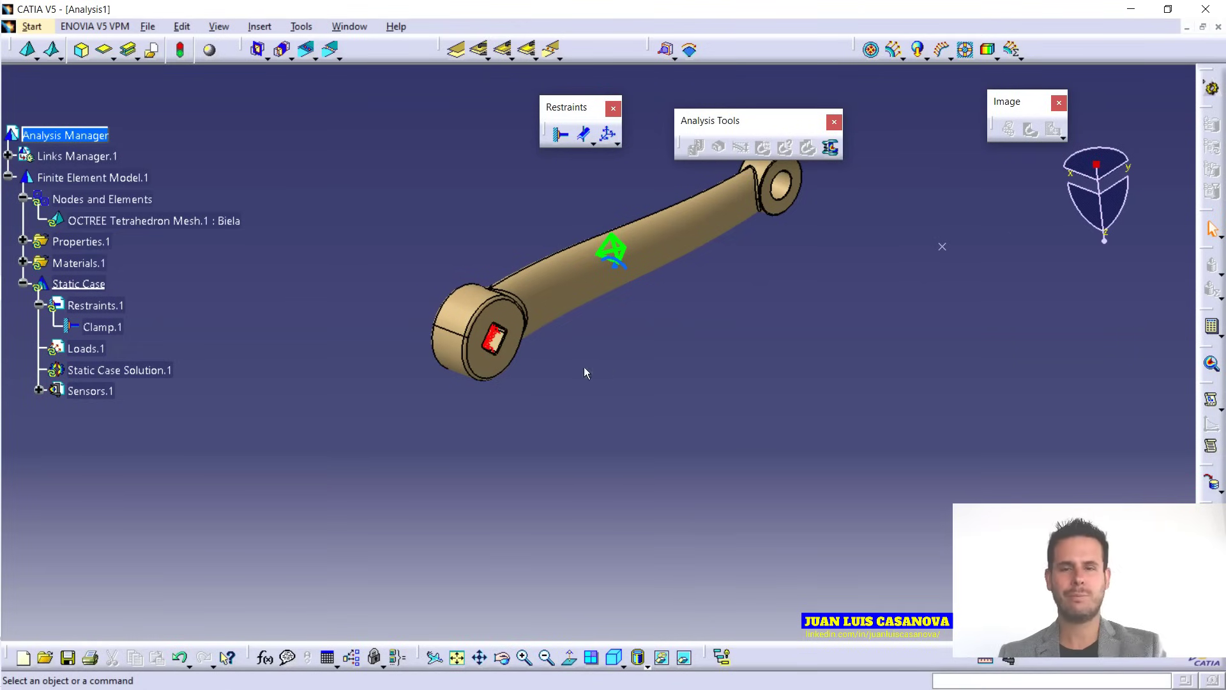
middle_drag(548, 367, 426, 409)
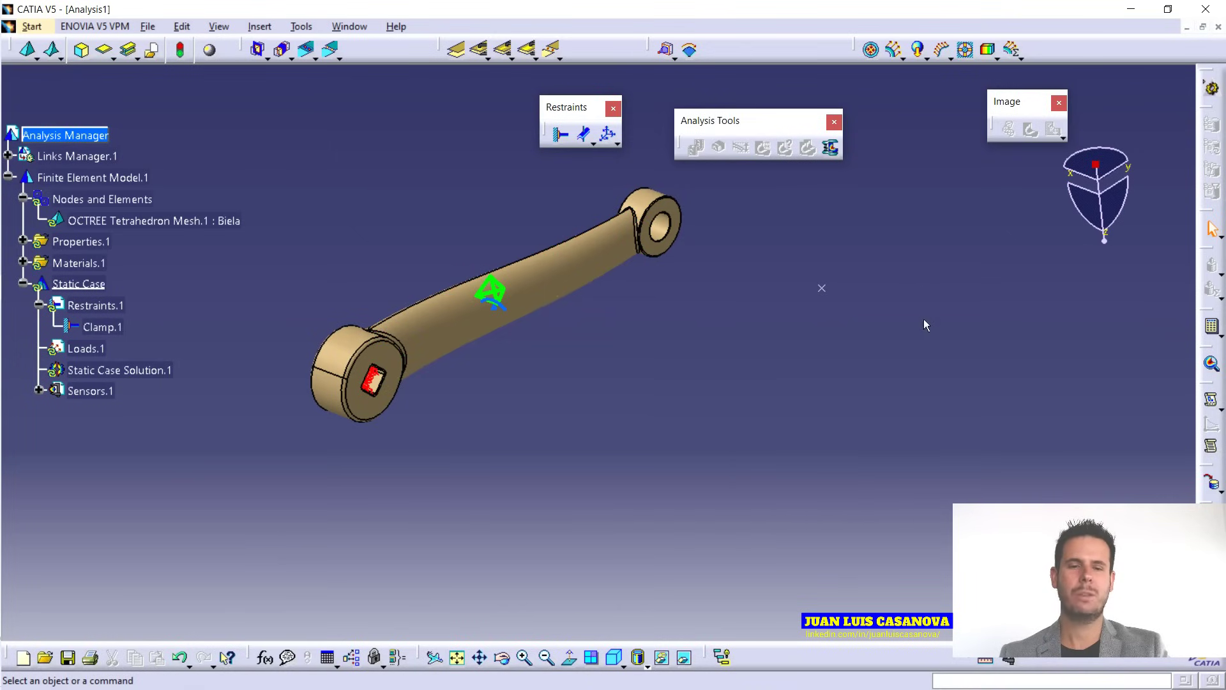
click(823, 288)
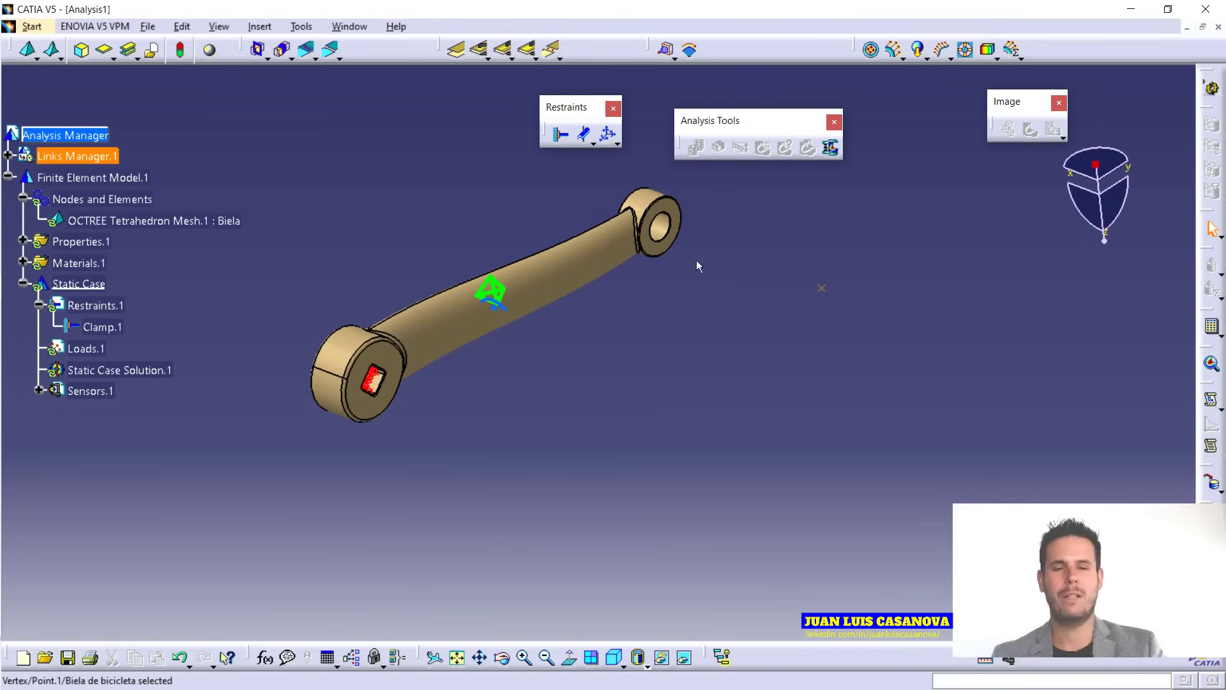
Open the reference point's definition in the crank's part document to check its coordinates, and return to the analysis.
click(349, 26)
click(434, 128)
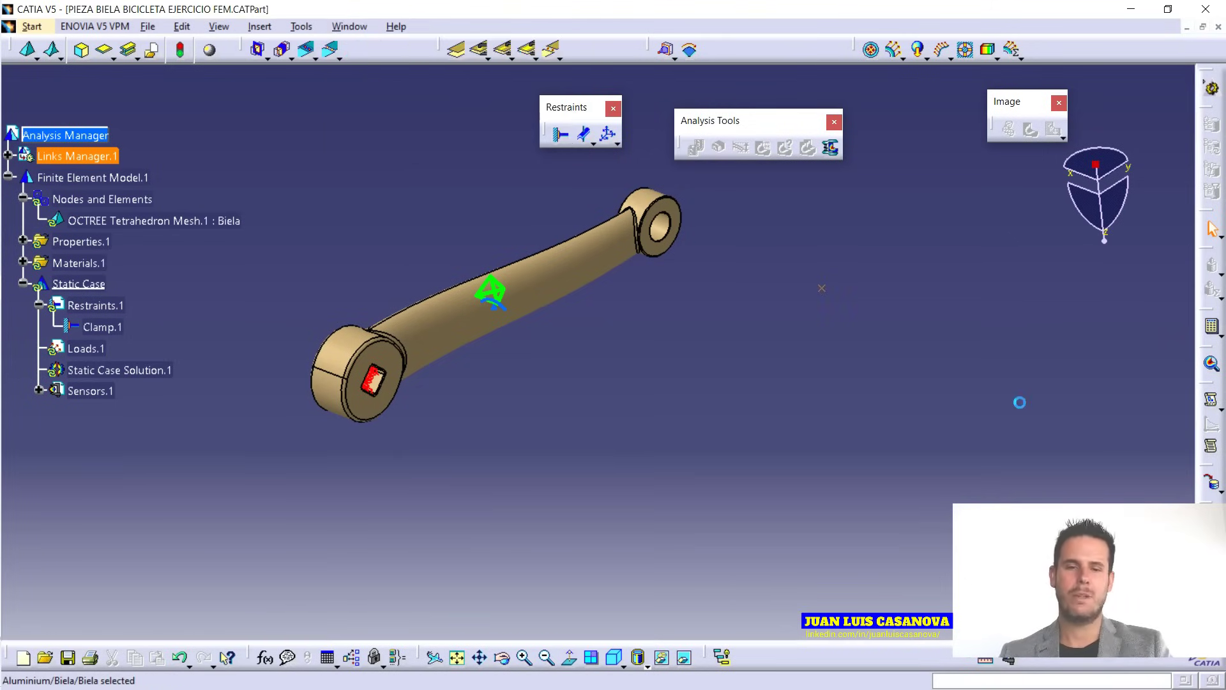
double_click(980, 301)
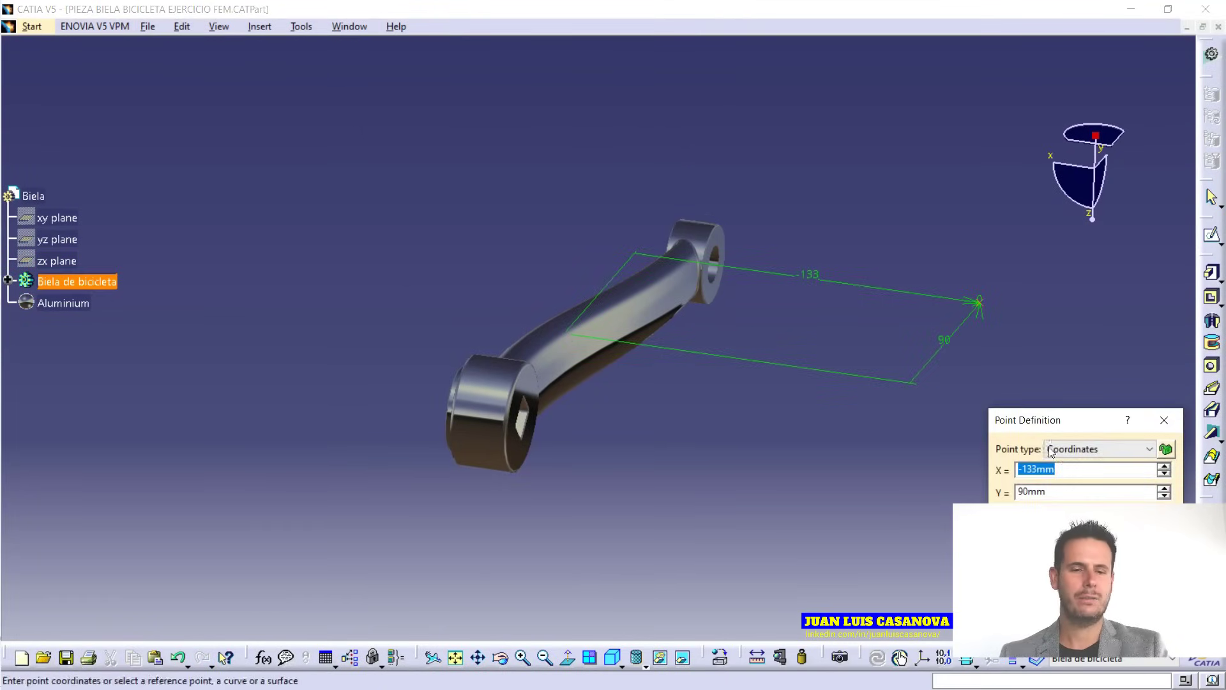
drag(1039, 420, 985, 387)
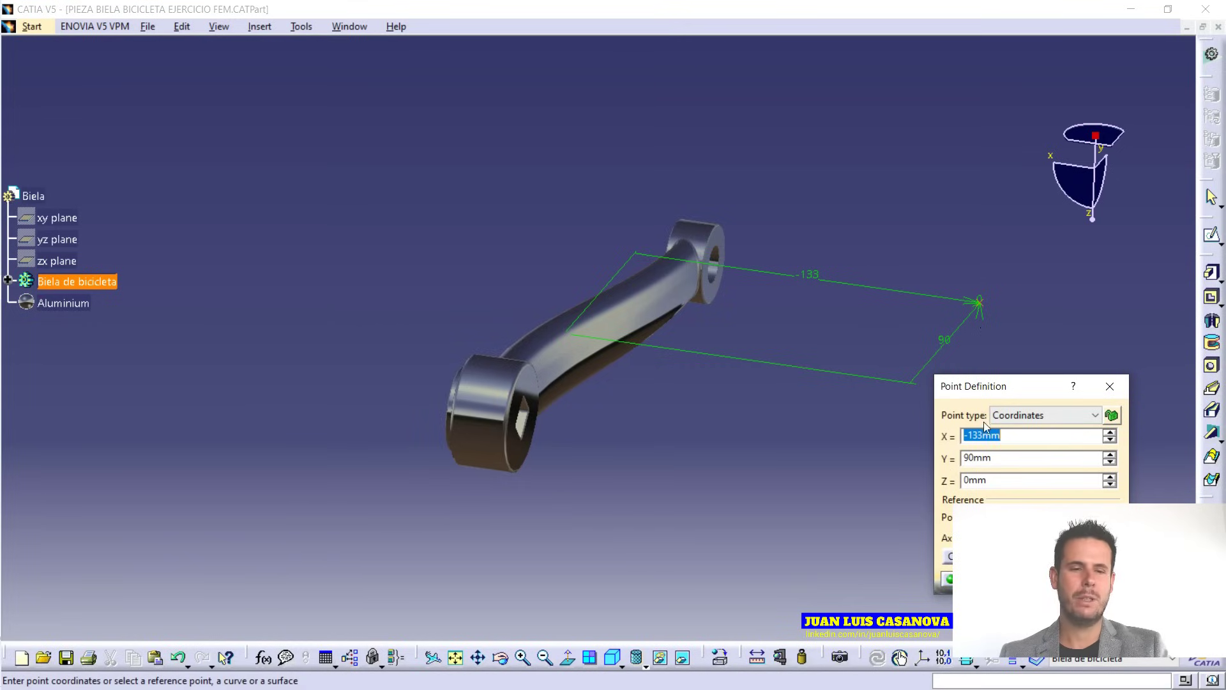
click(949, 579)
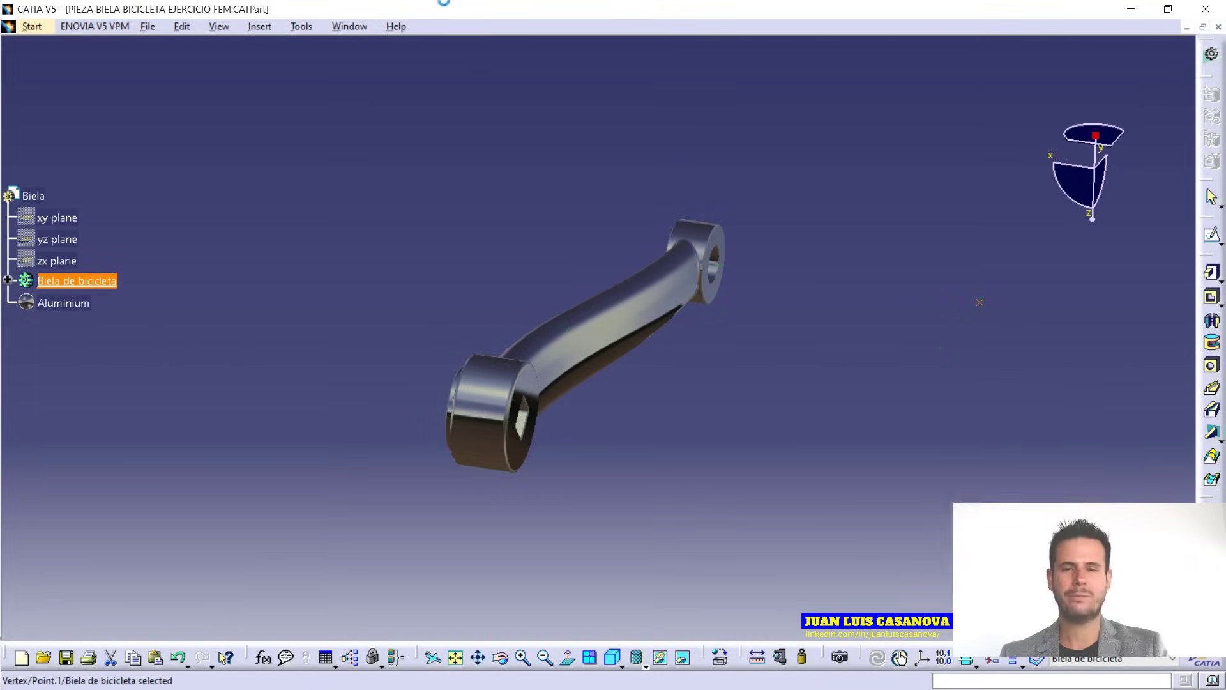
click(350, 26)
click(423, 153)
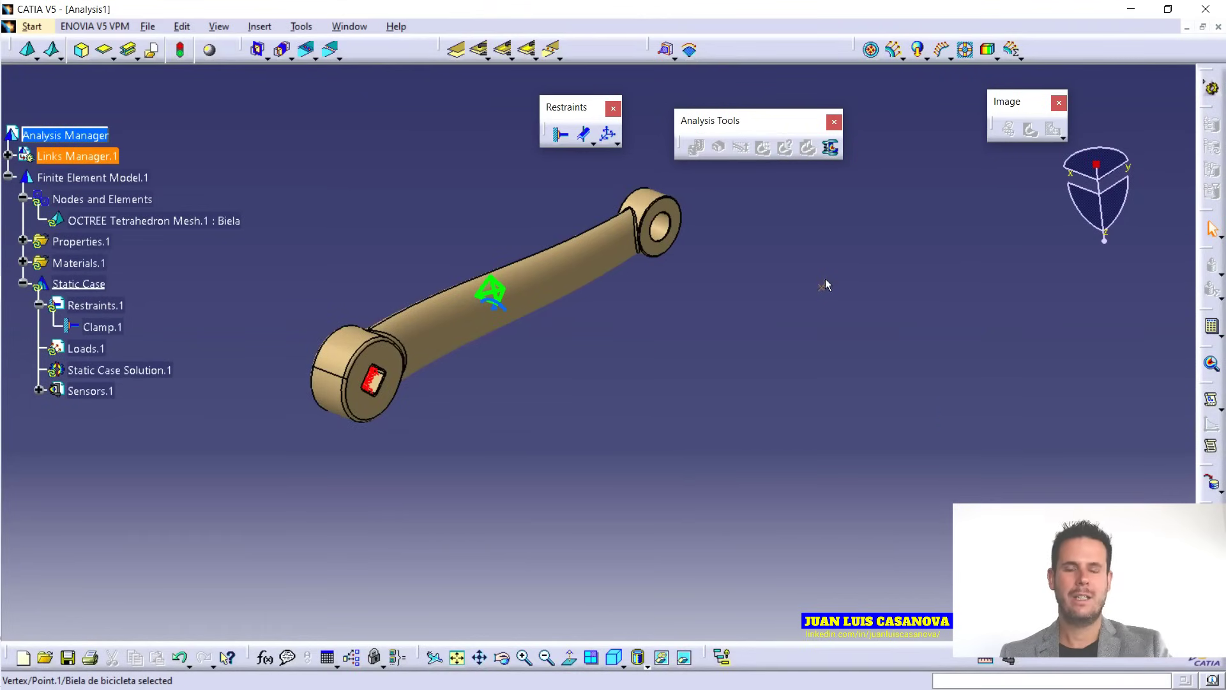
middle_drag(939, 290, 842, 351)
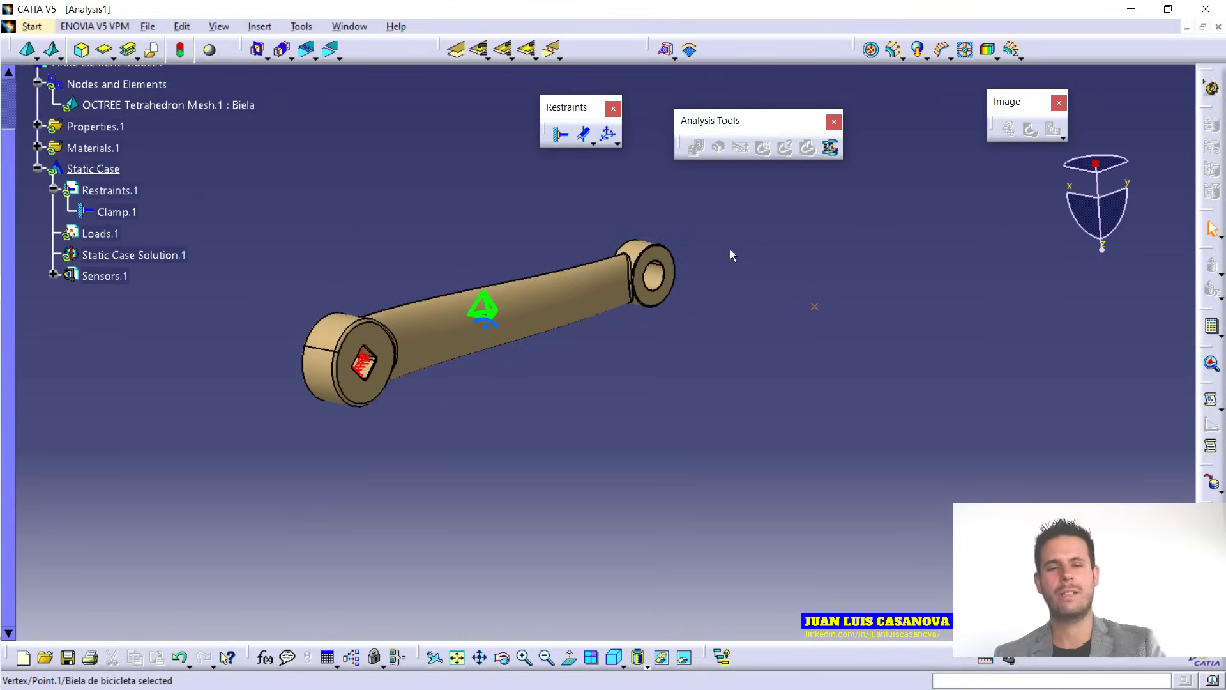
middle_drag(587, 356, 593, 451)
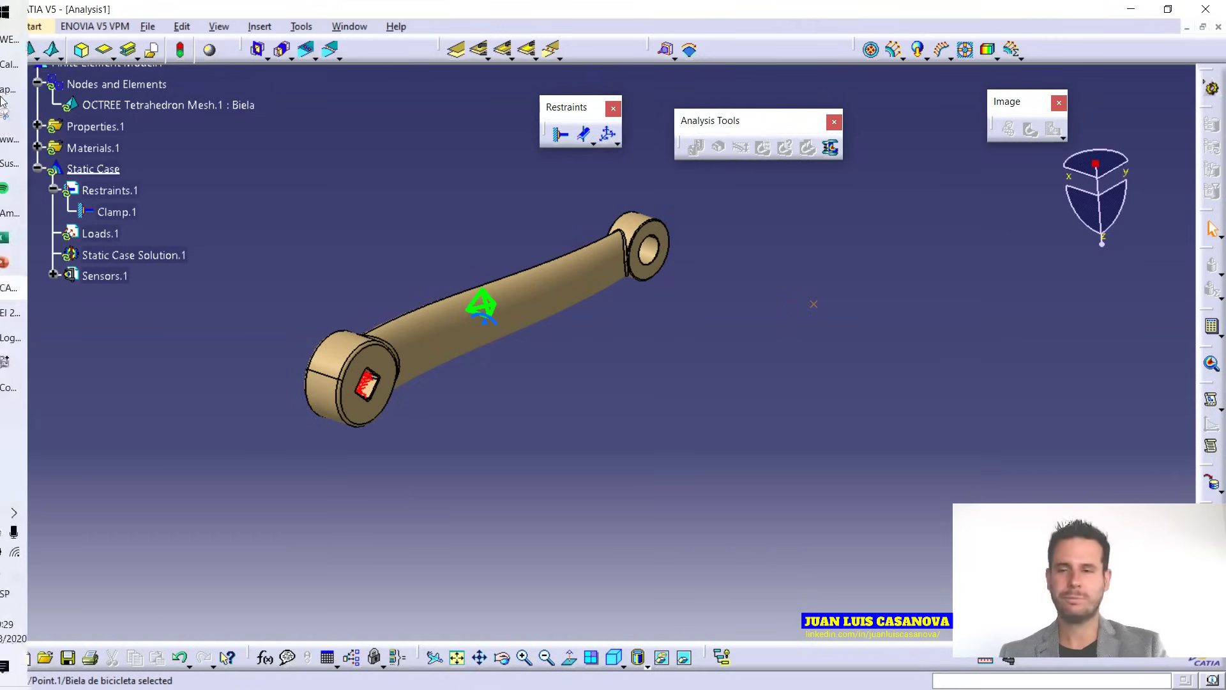
Switch to the Windows Calculator, multiply 90 by 1.6, and return to the analysis.
click(23, 72)
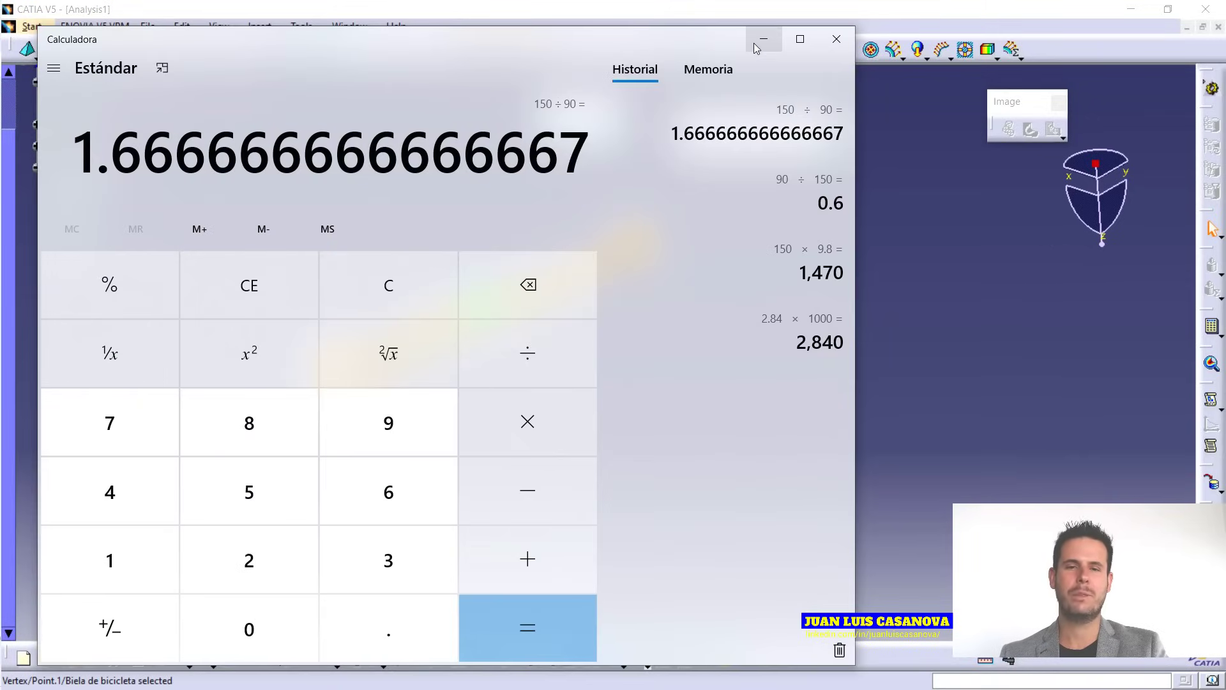
text(90)
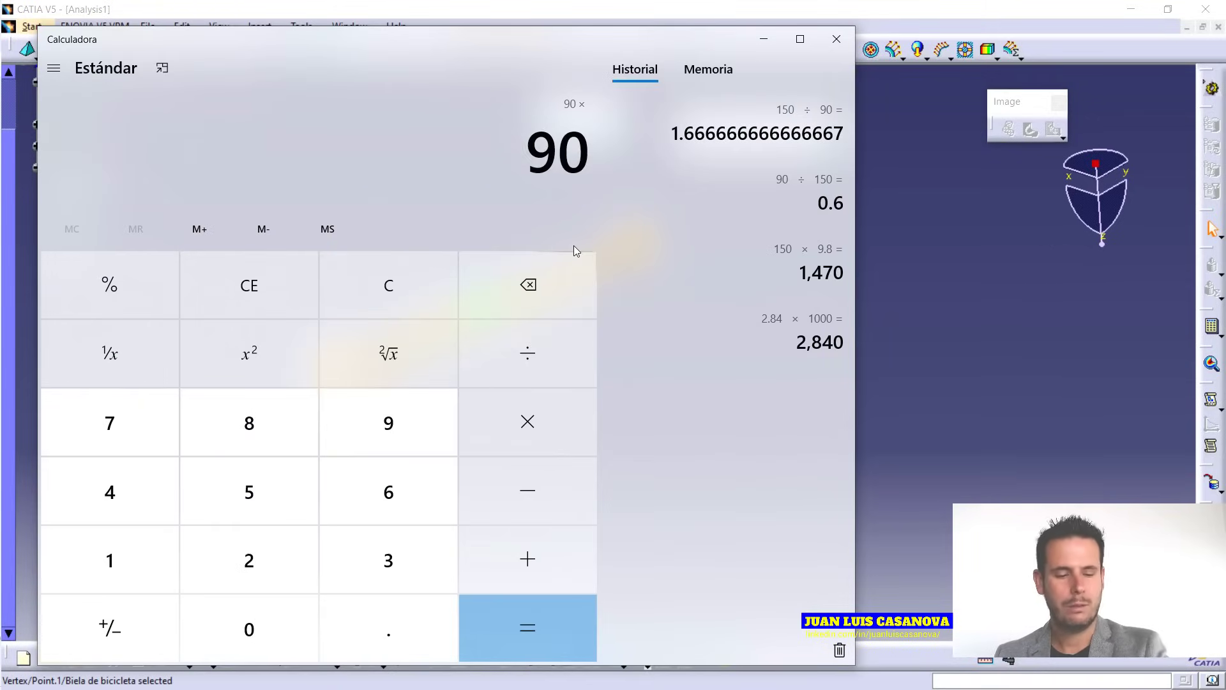
text(*1.6)
key(Return)
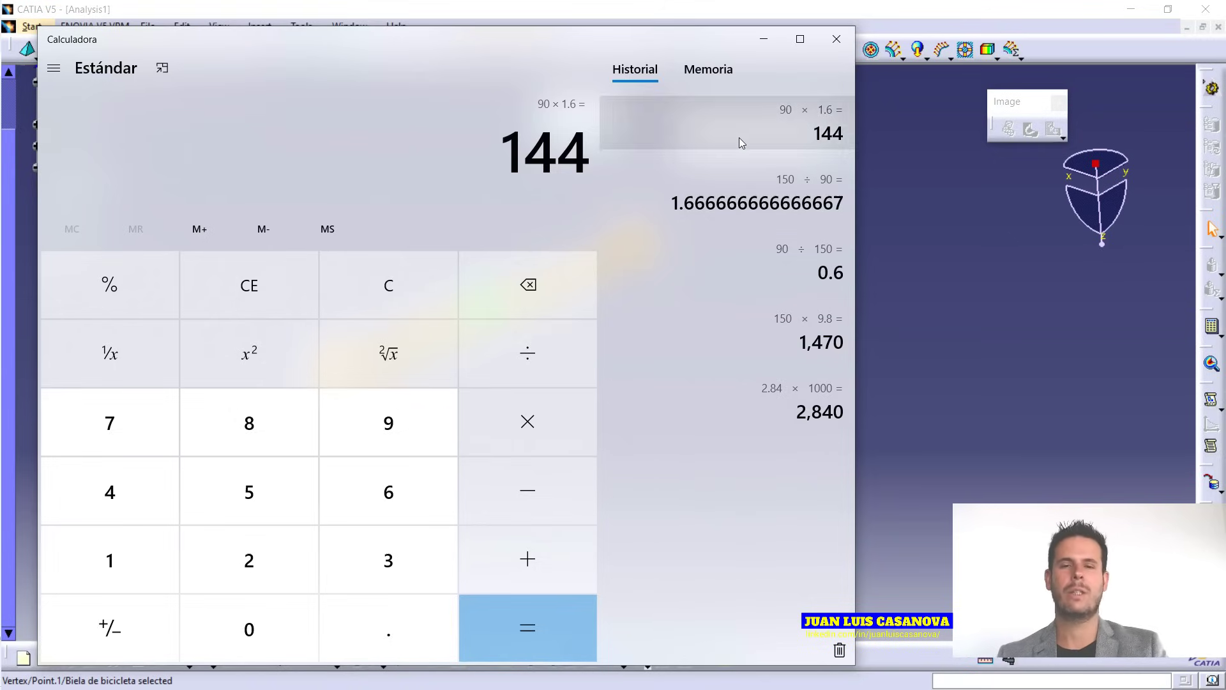
click(764, 39)
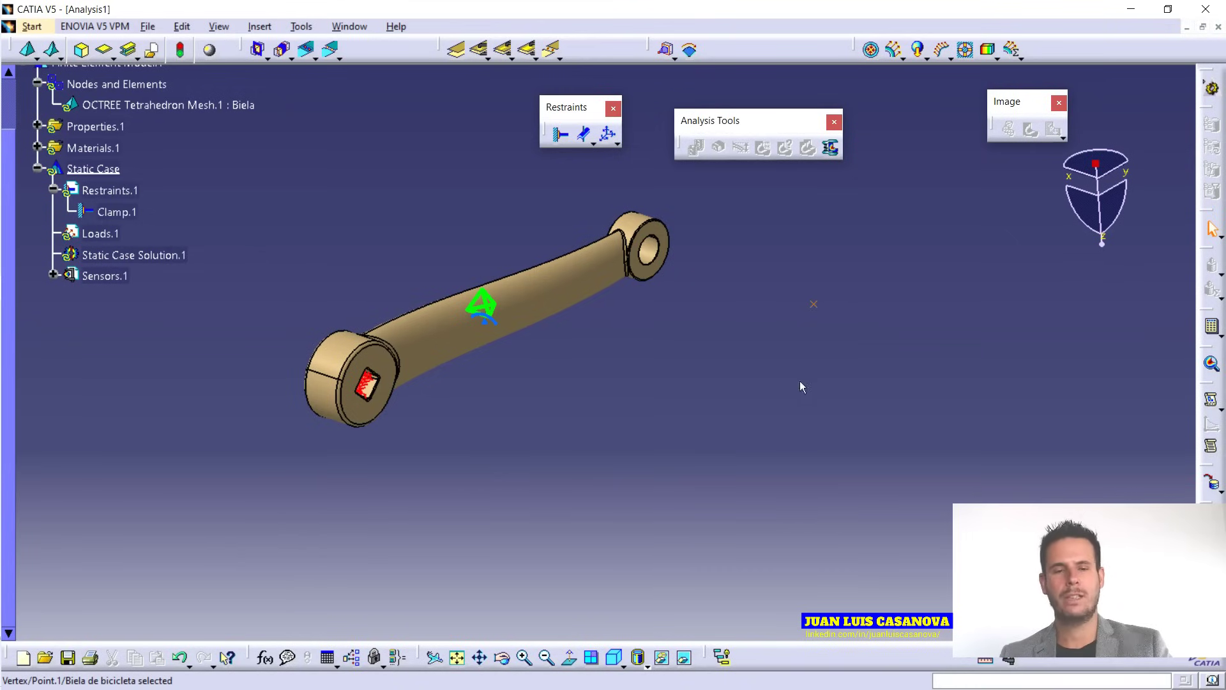
Calculate the pedal load in newtons as 150 × 9.8 in the Windows Calculator, and return to the crank analysis.
click(815, 304)
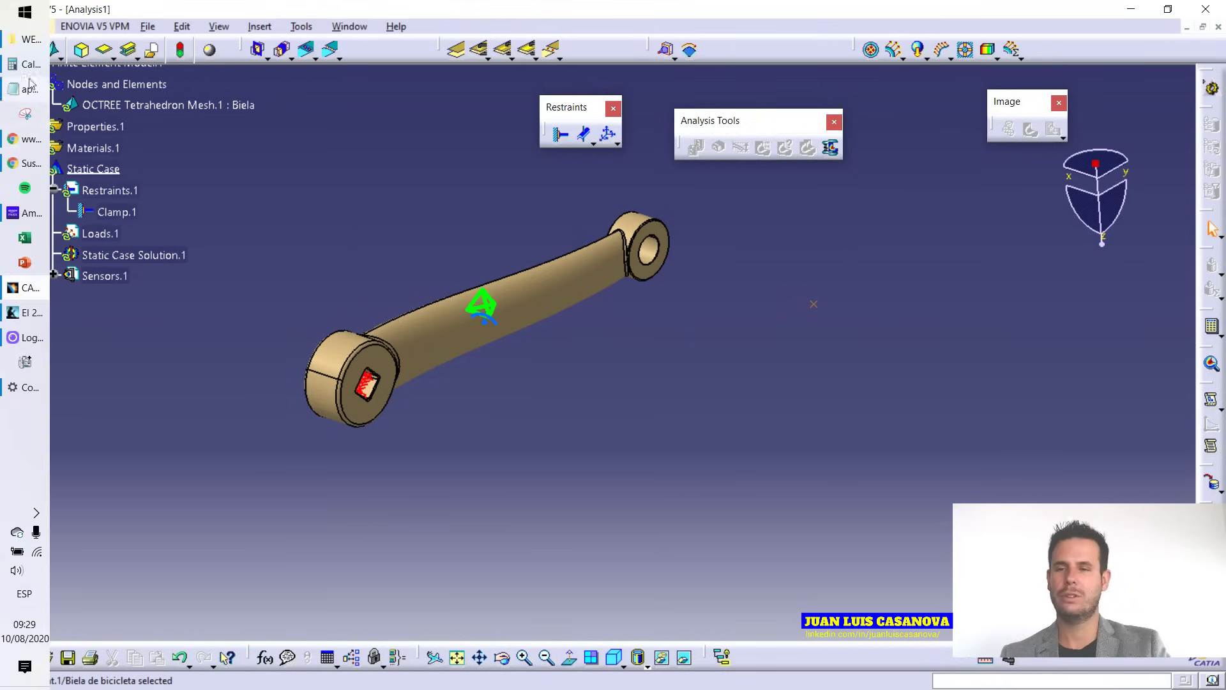
click(27, 65)
text(150)
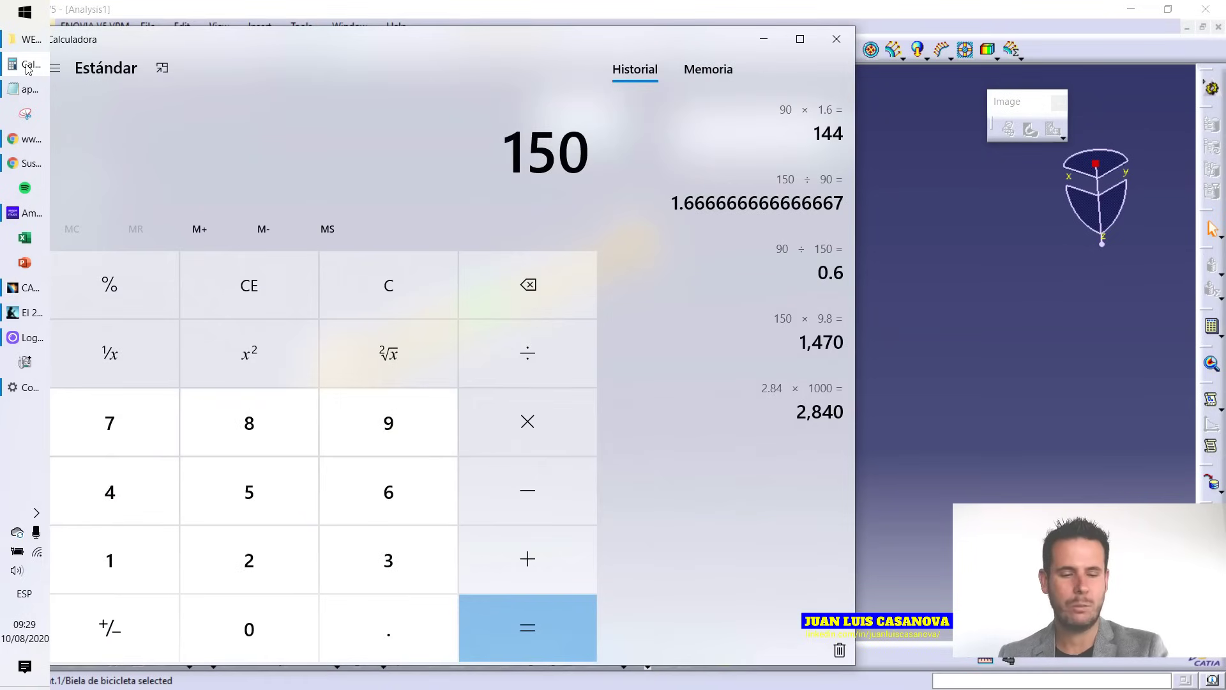
text(*9.8)
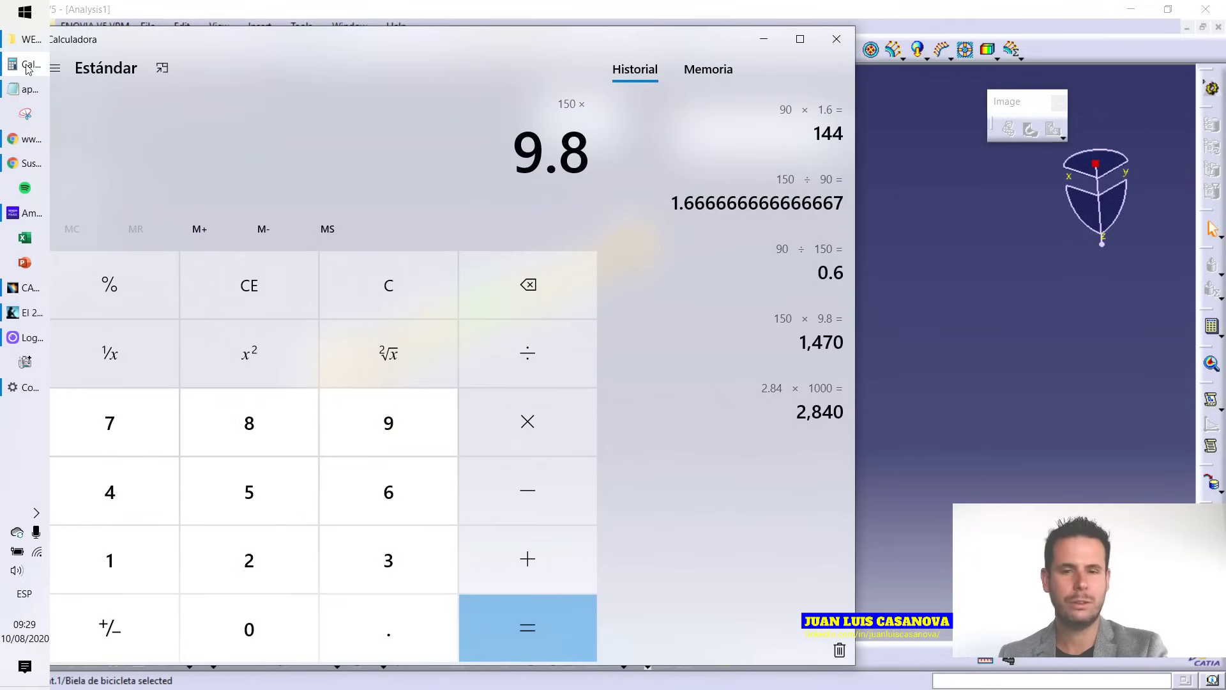
key(Return)
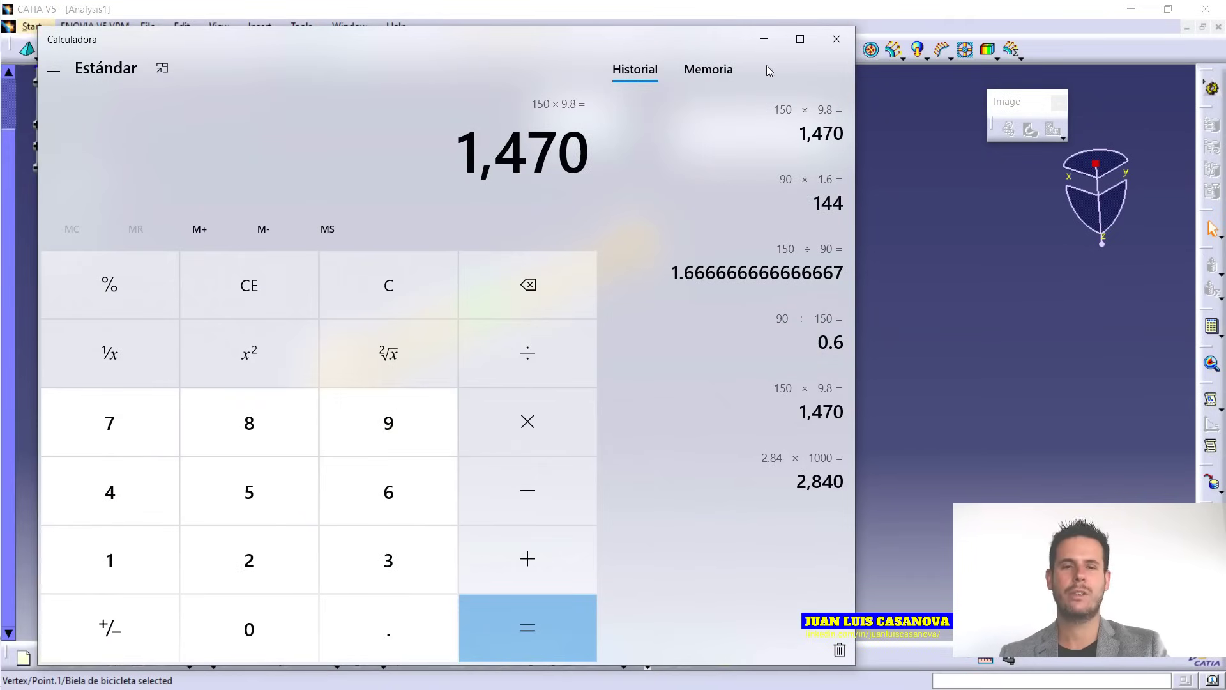
click(762, 40)
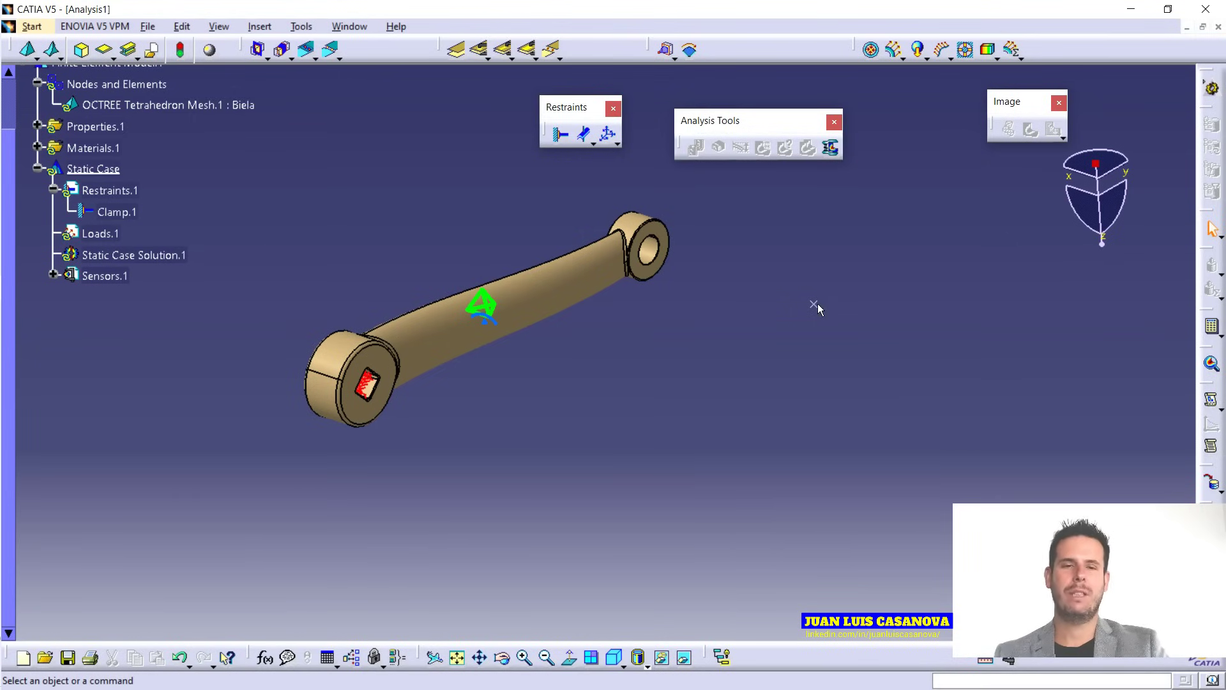
Float the Loads and Virtual Parts tool sets over the model area beside the crank.
drag(1002, 191, 1087, 248)
drag(942, 203, 961, 191)
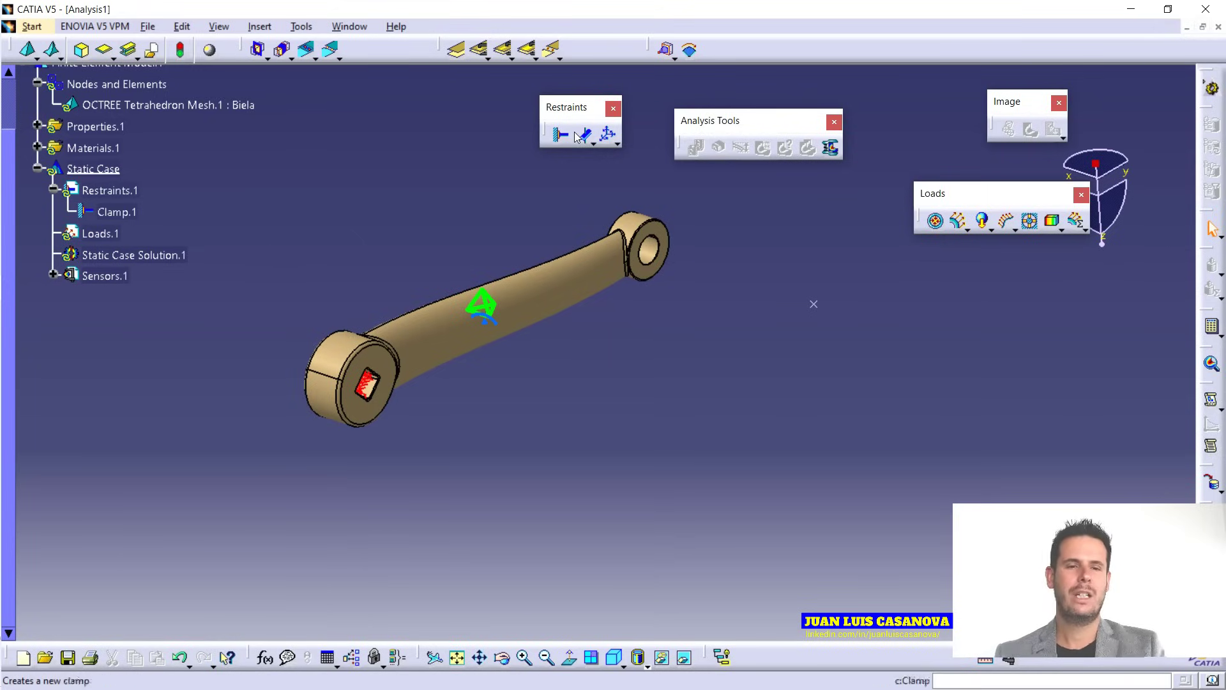
drag(650, 48, 435, 118)
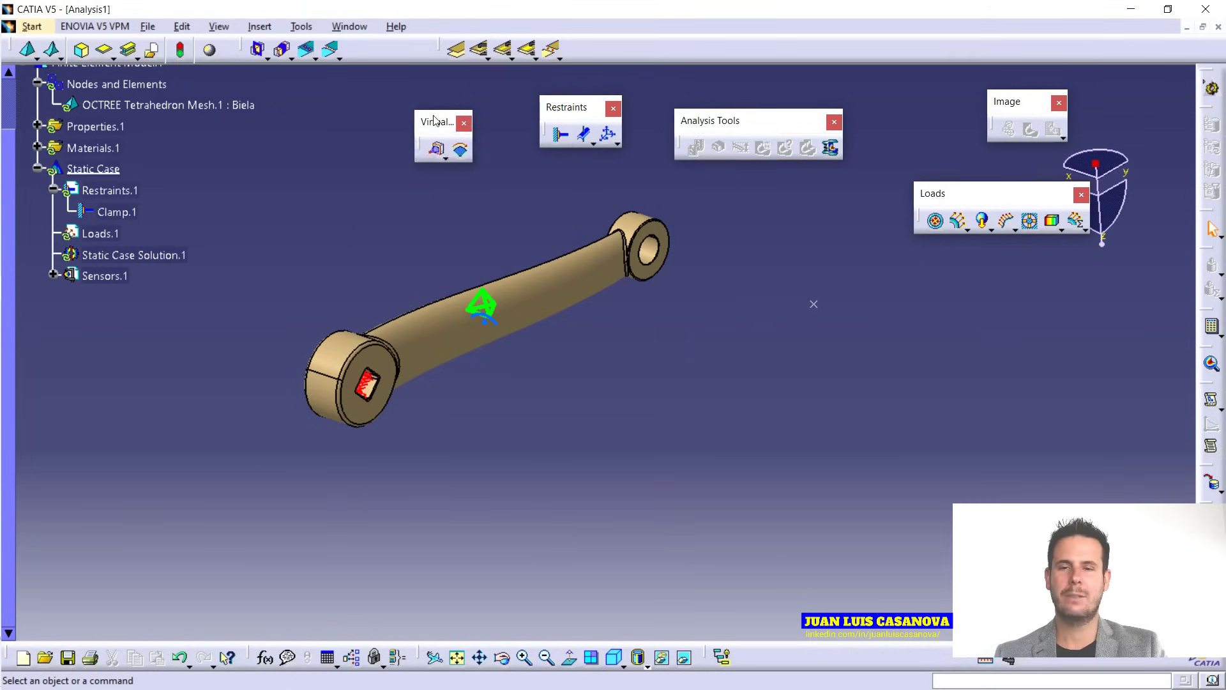
Start a Smooth Virtual Part and choose the inner face of the crank's round hole as its support.
click(444, 158)
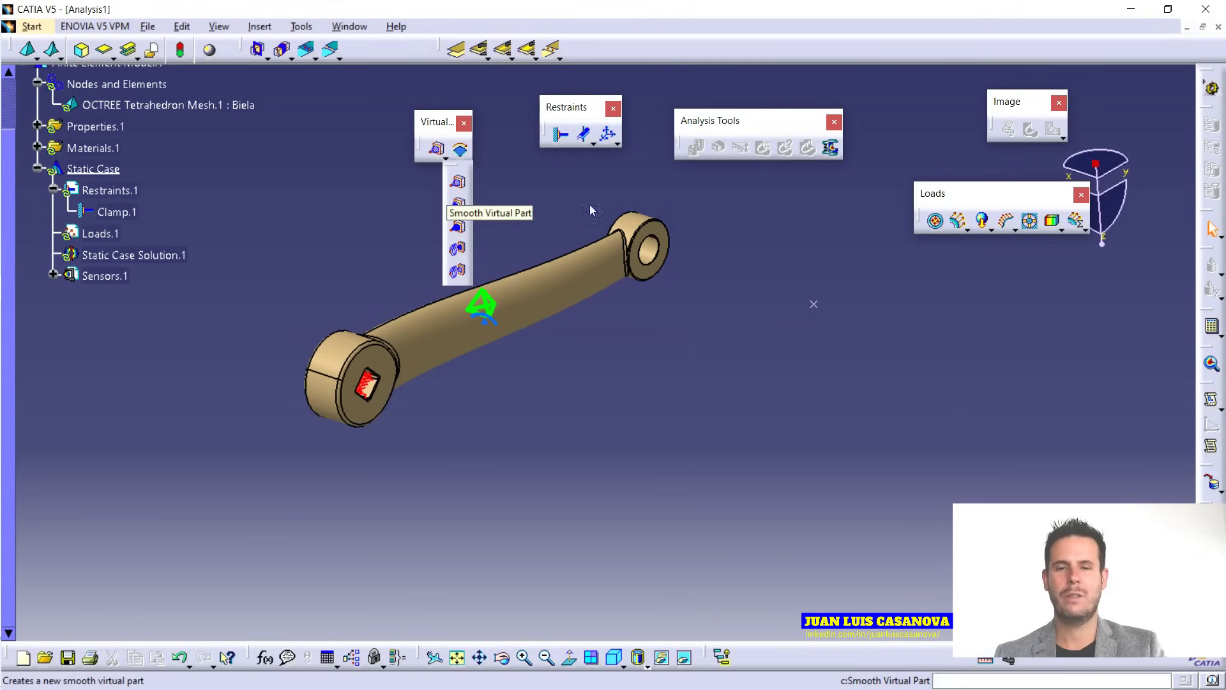
click(460, 184)
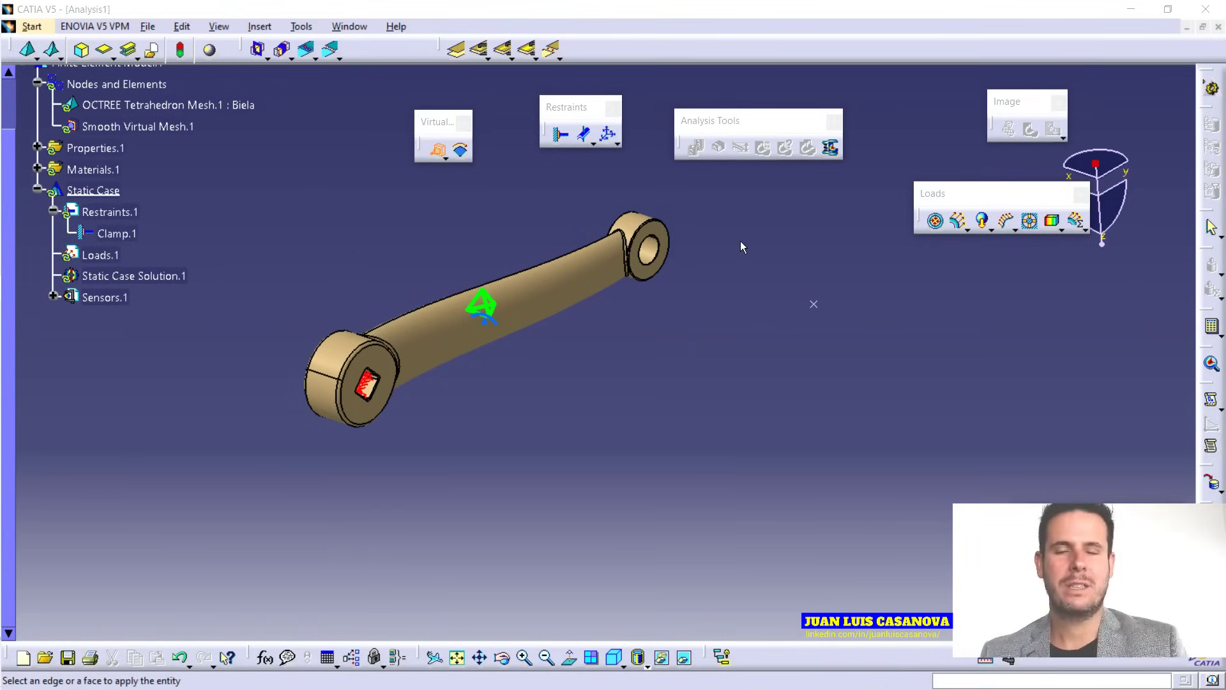
click(441, 151)
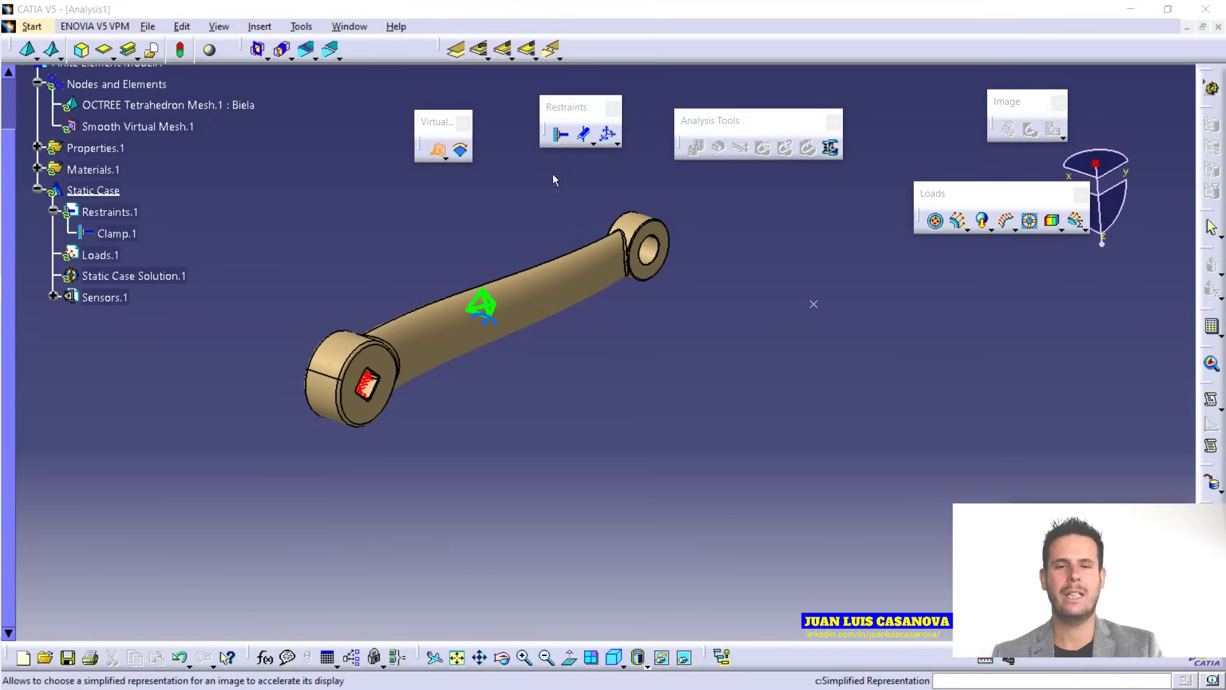
click(440, 153)
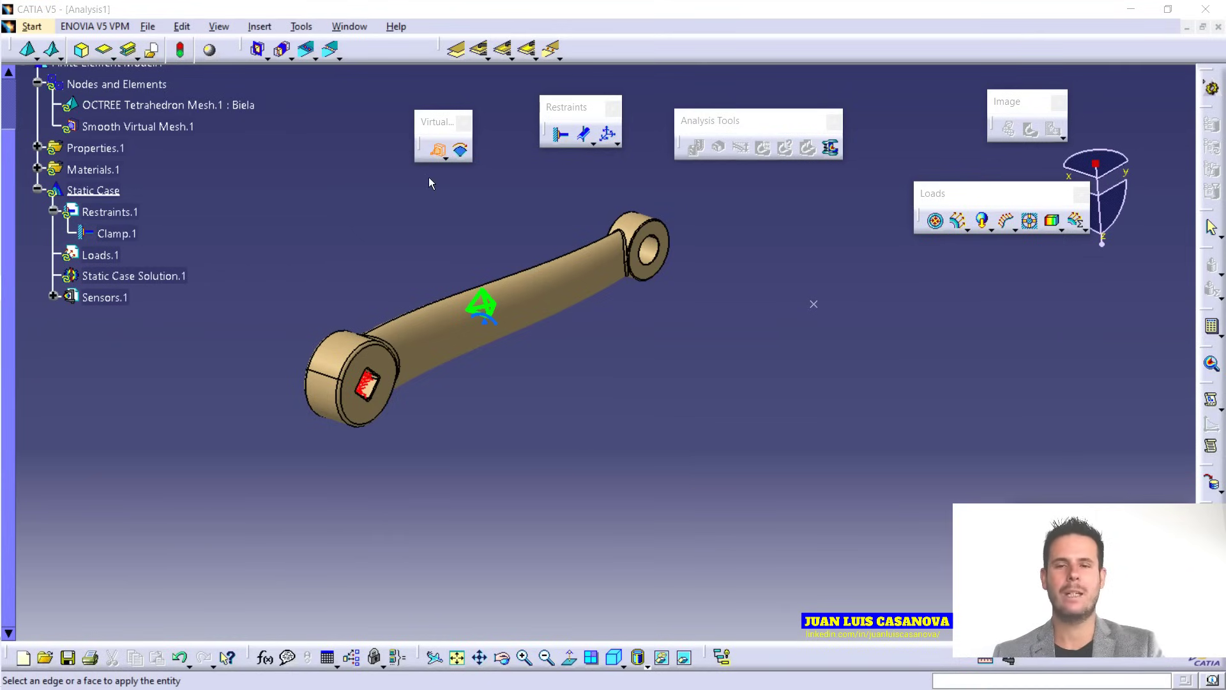
click(440, 156)
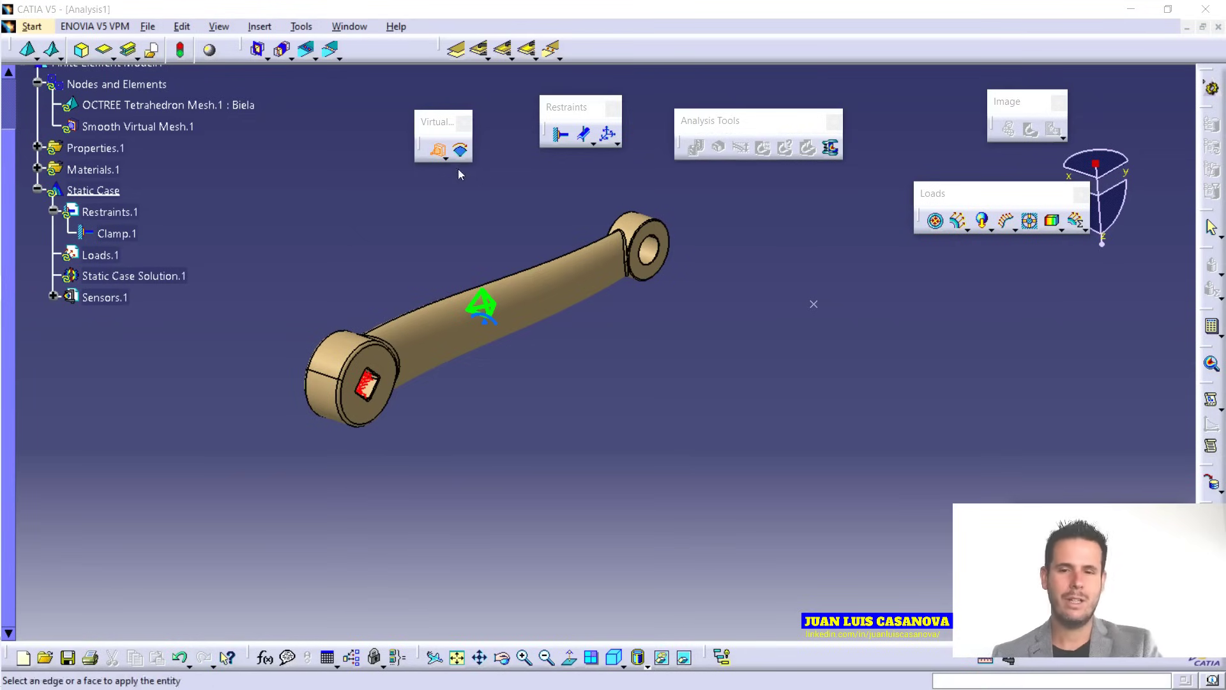
drag(1075, 529, 924, 294)
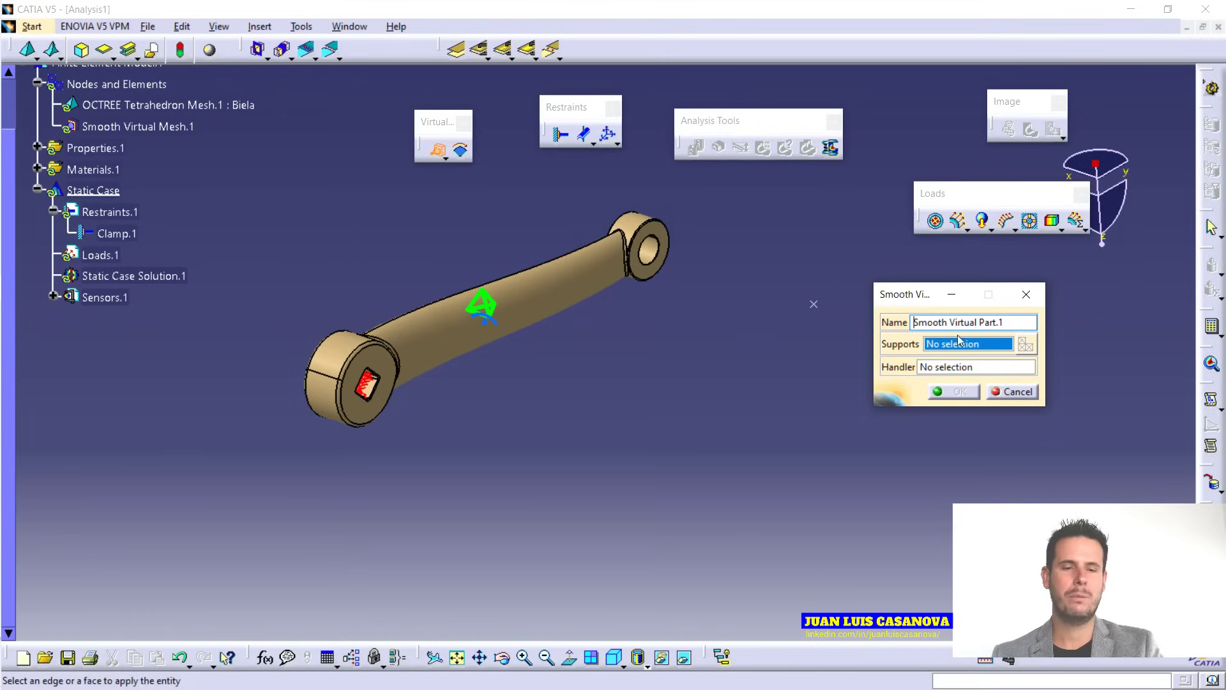
drag(897, 299, 1006, 295)
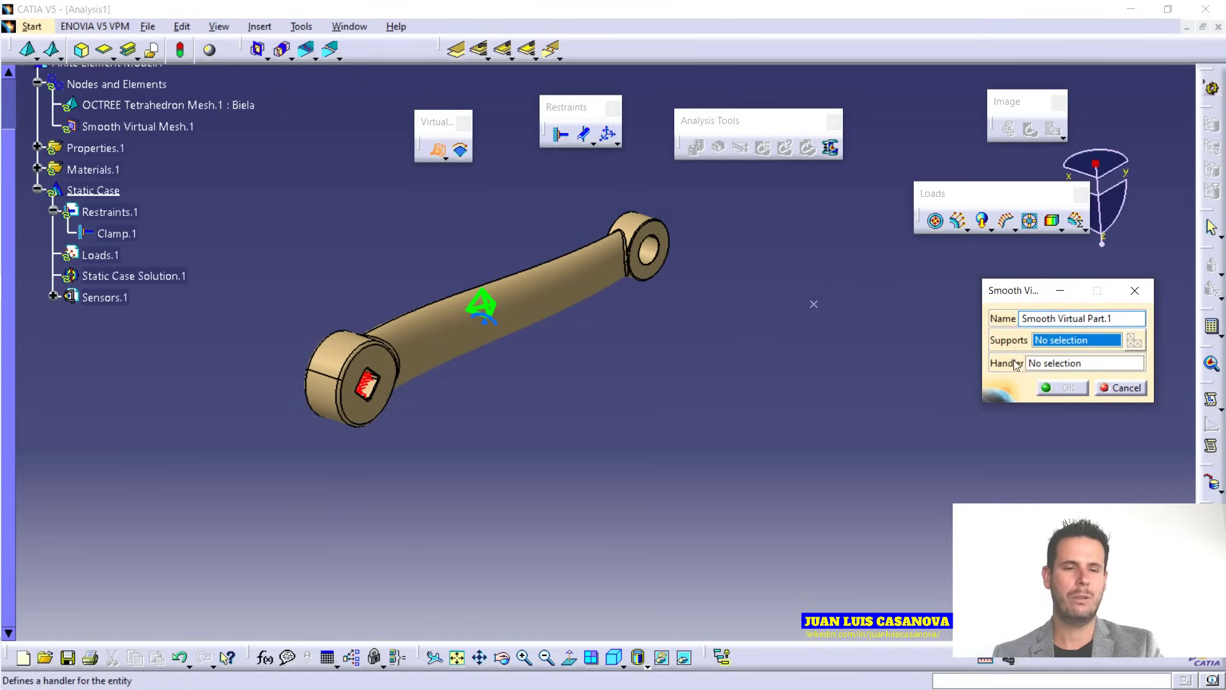
click(731, 336)
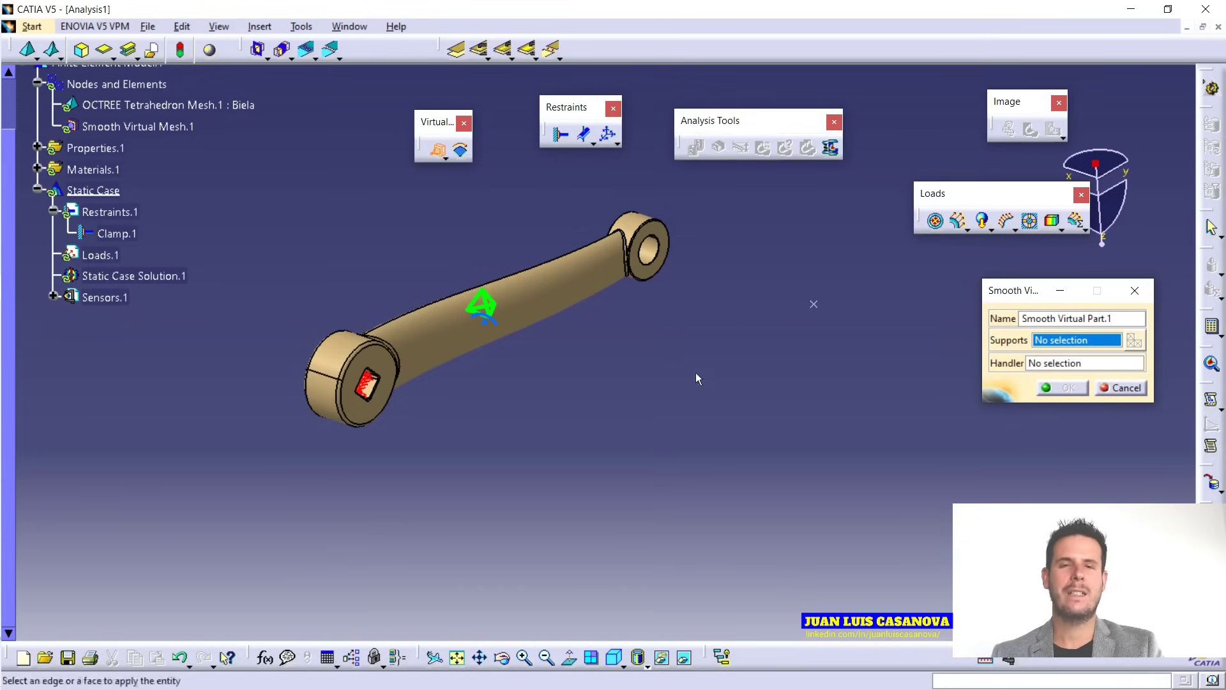
middle_drag(696, 373, 666, 424)
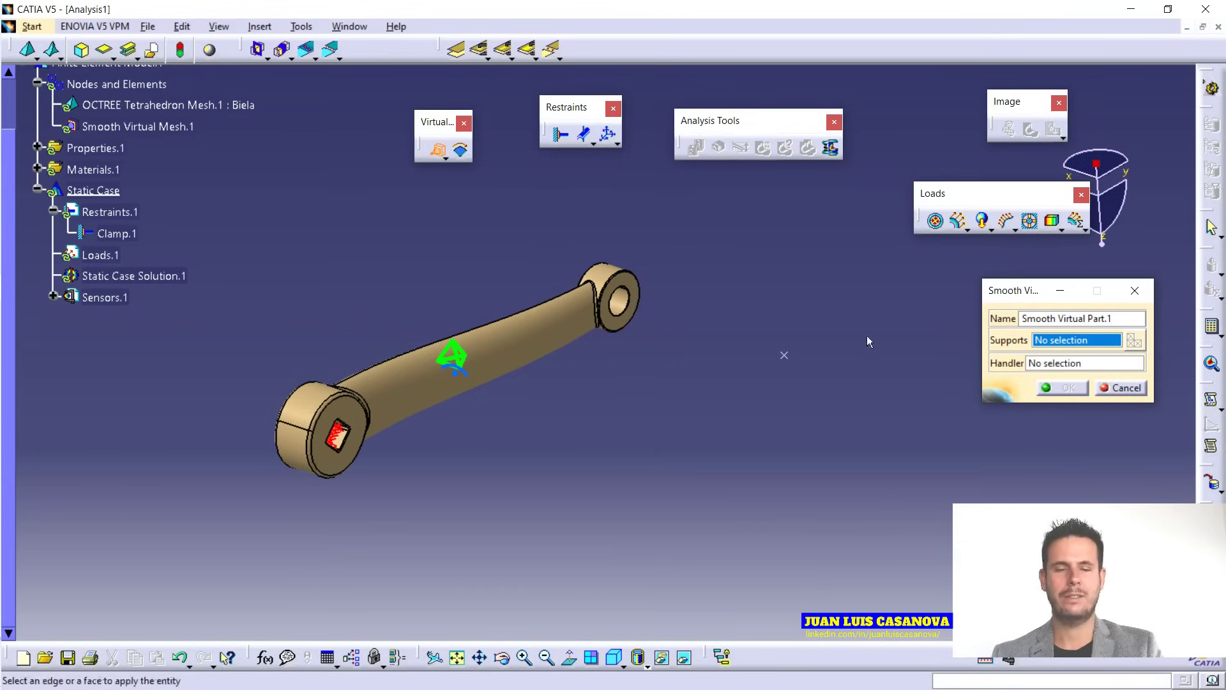
middle_drag(769, 356, 767, 253)
click(654, 248)
middle_drag(705, 318, 750, 438)
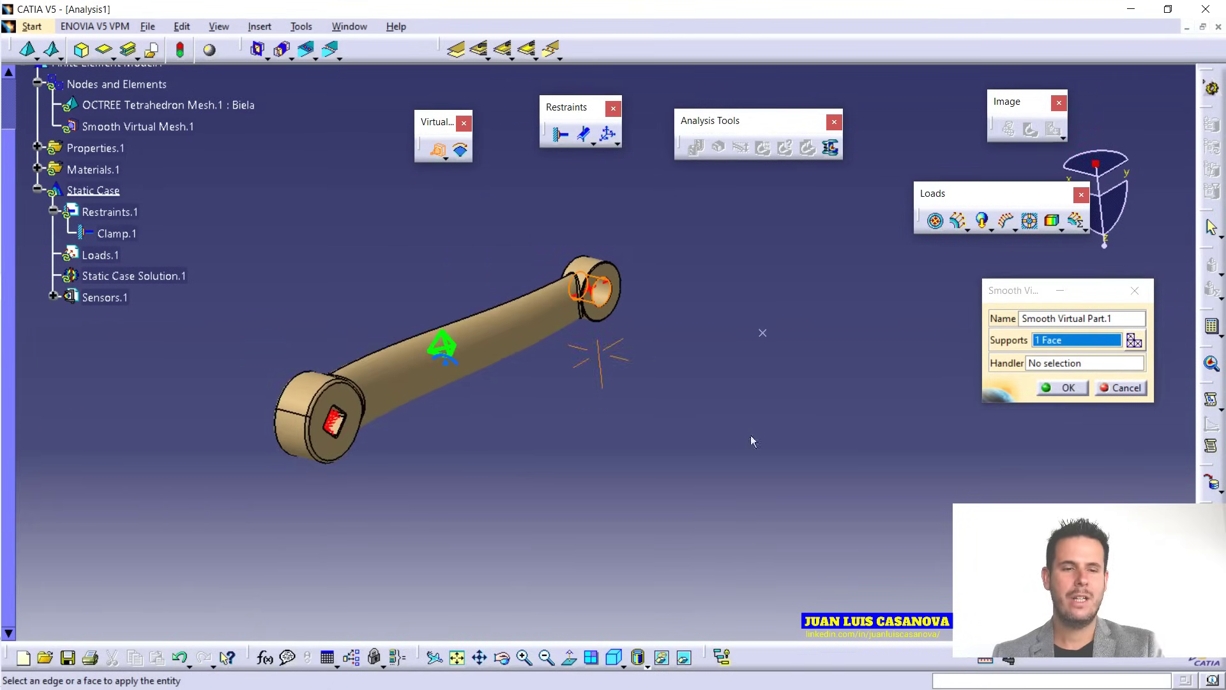
Use the reference point away from the crank as the smooth virtual part's handler and create the part.
click(1060, 361)
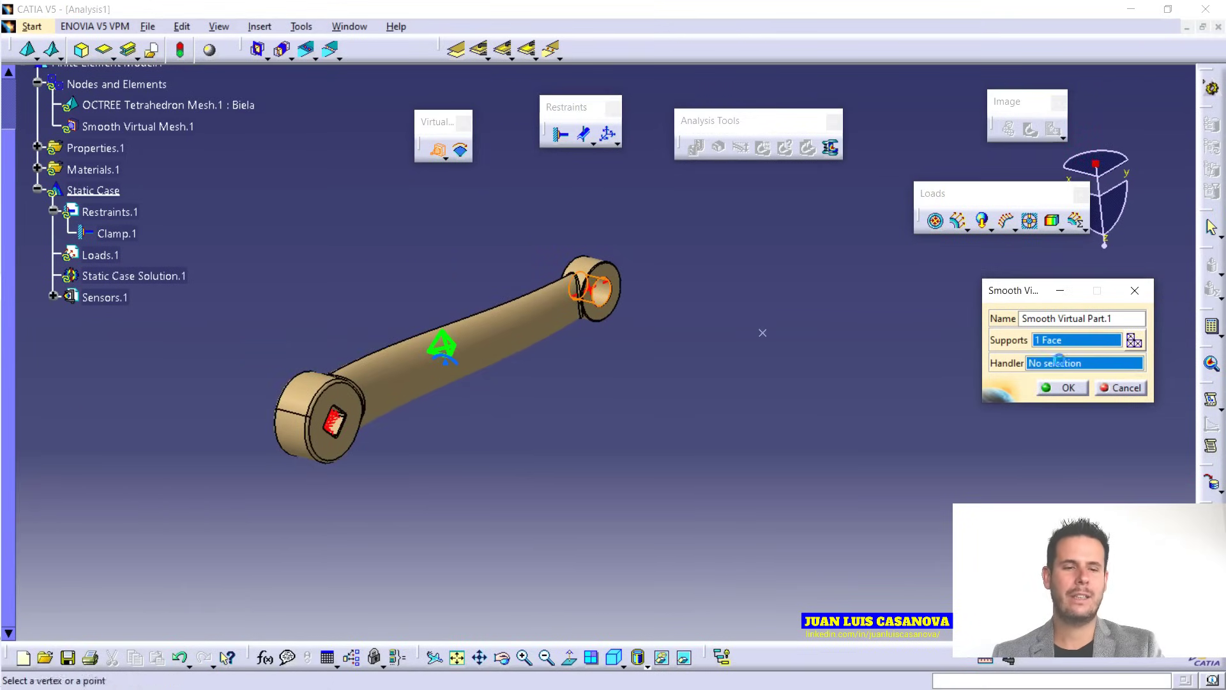
click(762, 333)
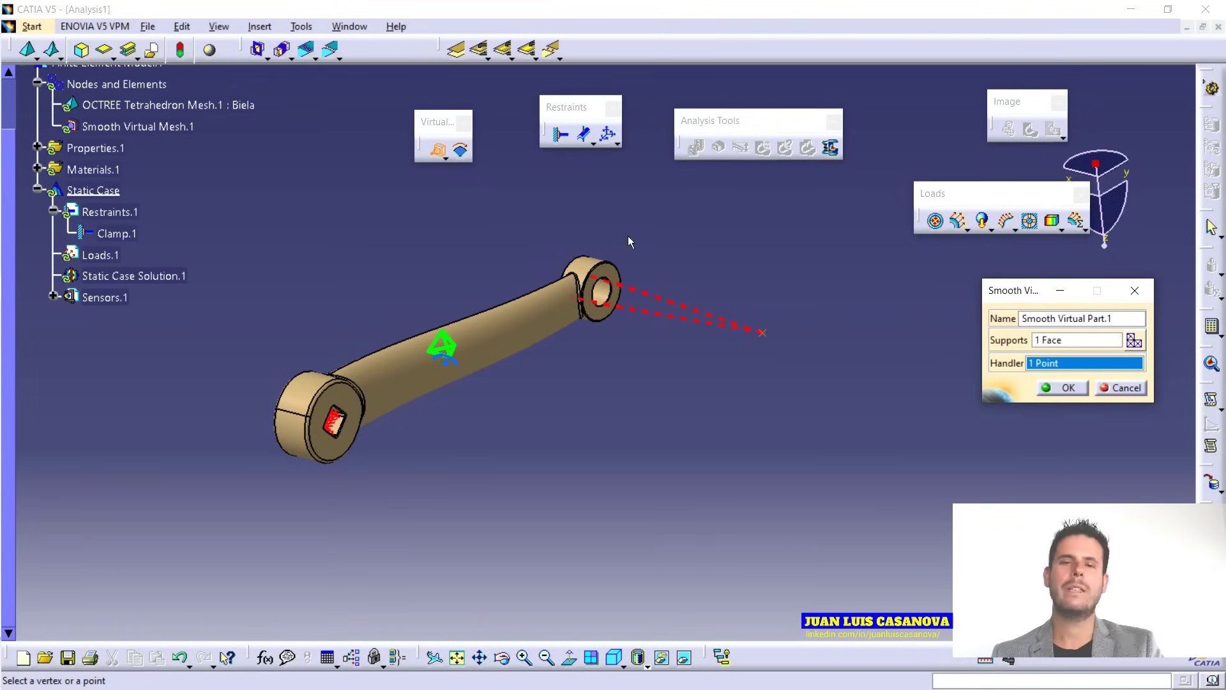
click(1063, 388)
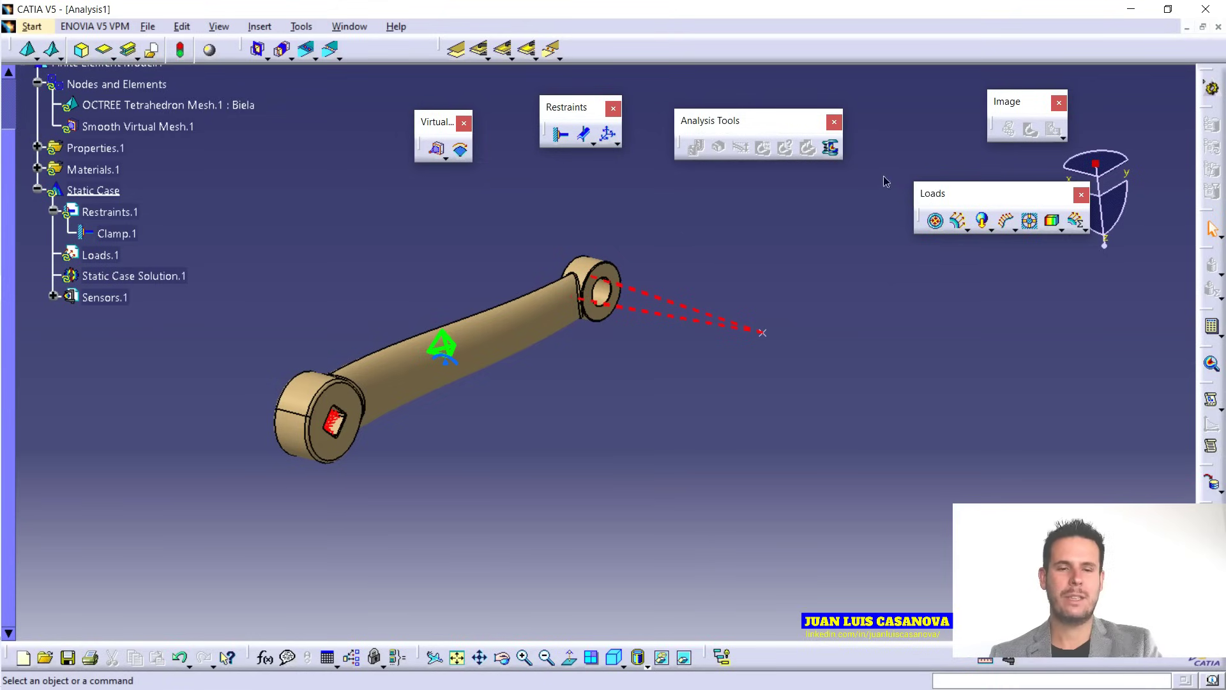
Apply a 1470 N distributed force along the Z axis to the smooth virtual part, pointing downward from its handler point.
drag(934, 189, 886, 181)
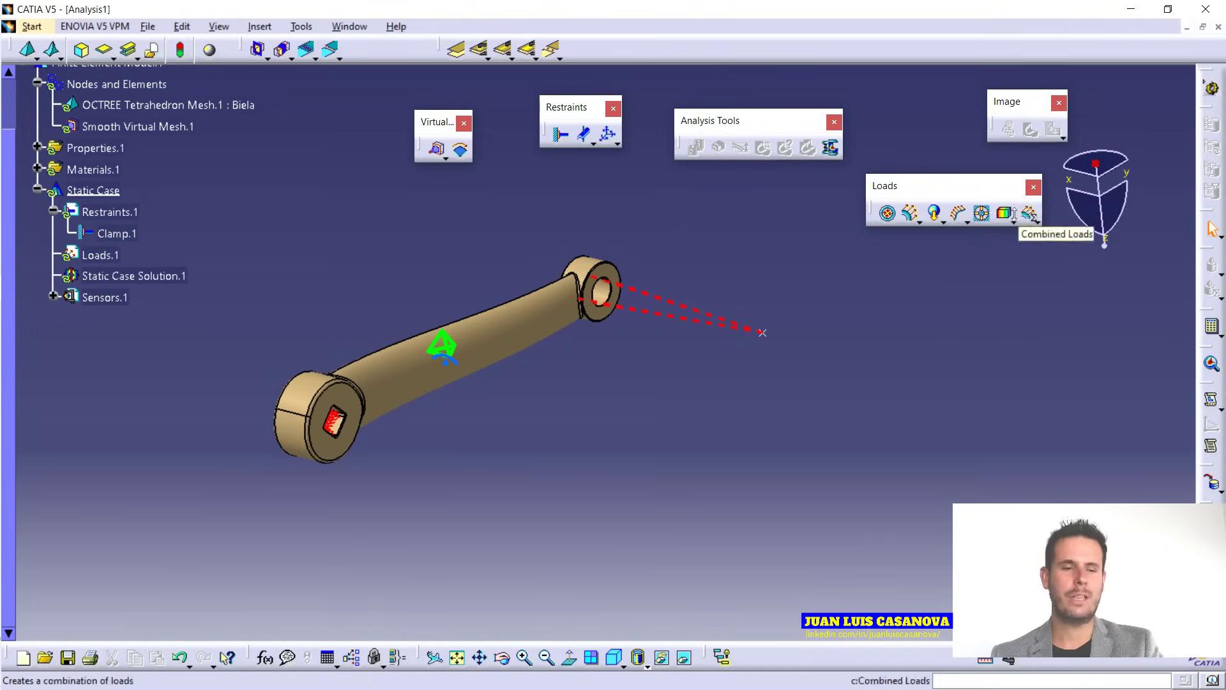
click(917, 220)
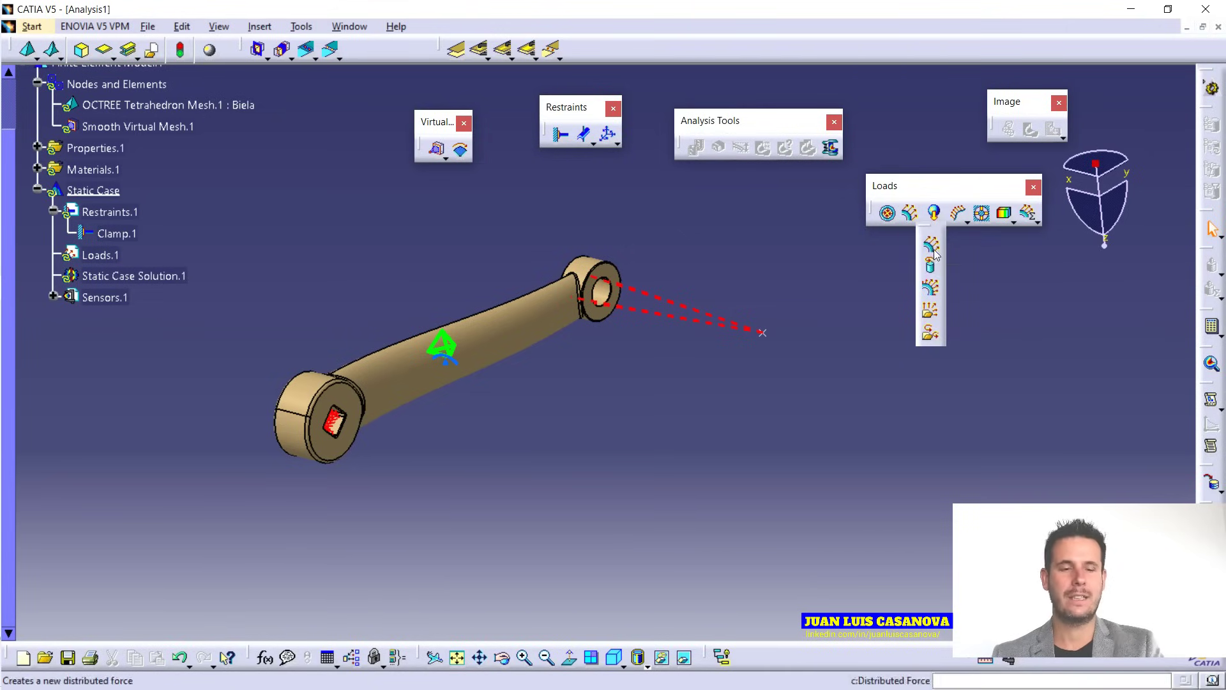
click(932, 248)
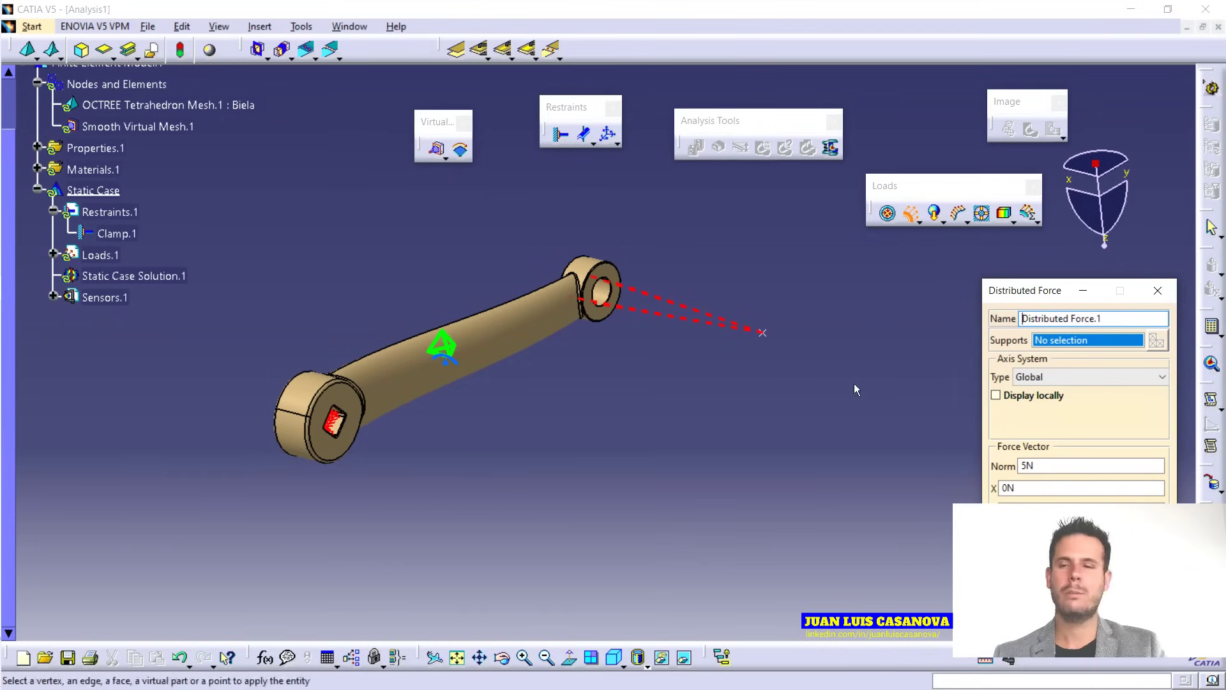
click(691, 320)
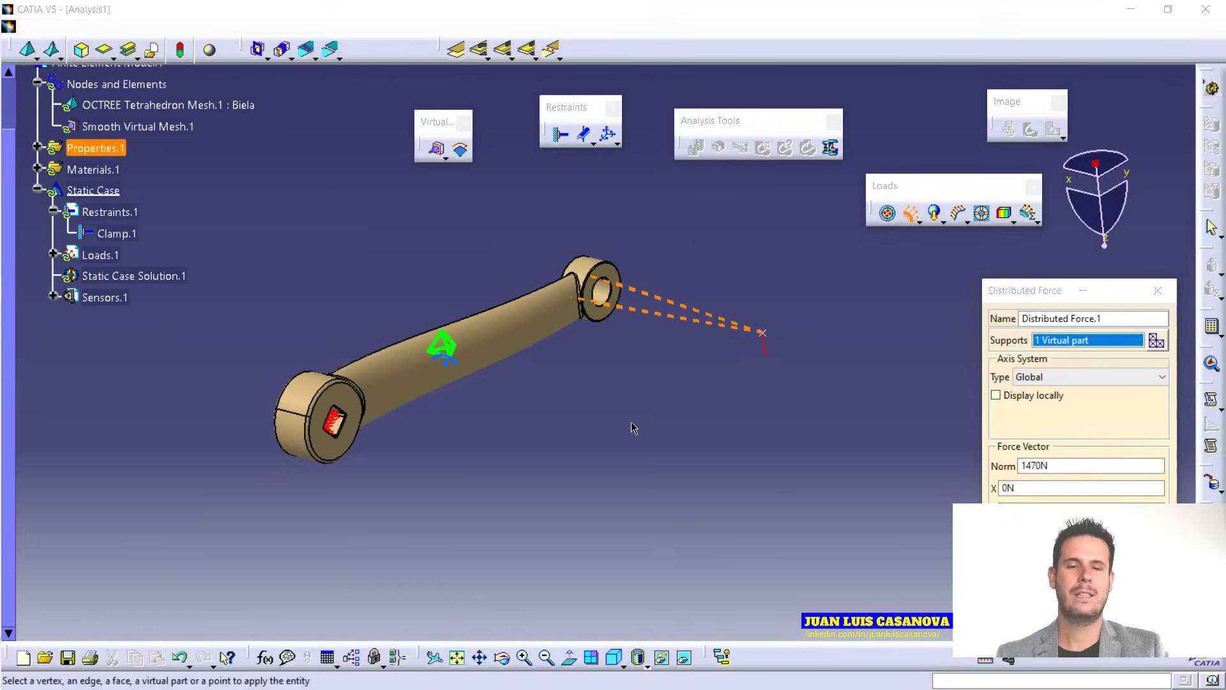
middle_drag(633, 428, 765, 291)
middle_drag(845, 443, 649, 435)
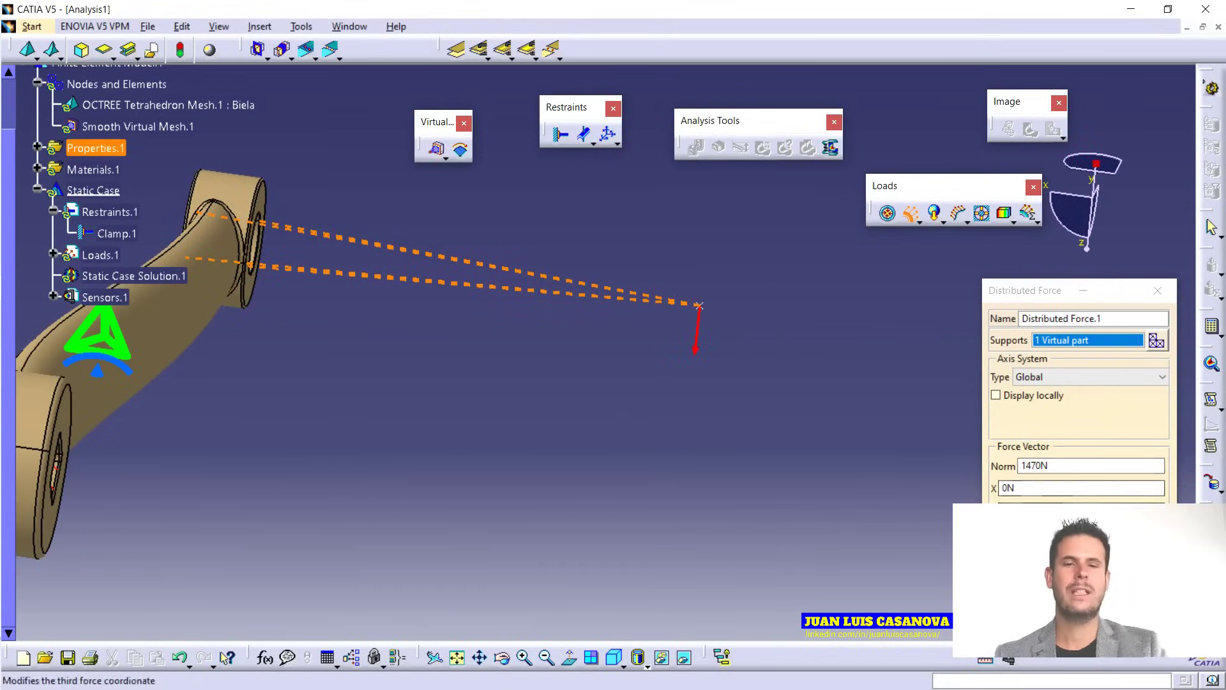
click(1005, 492)
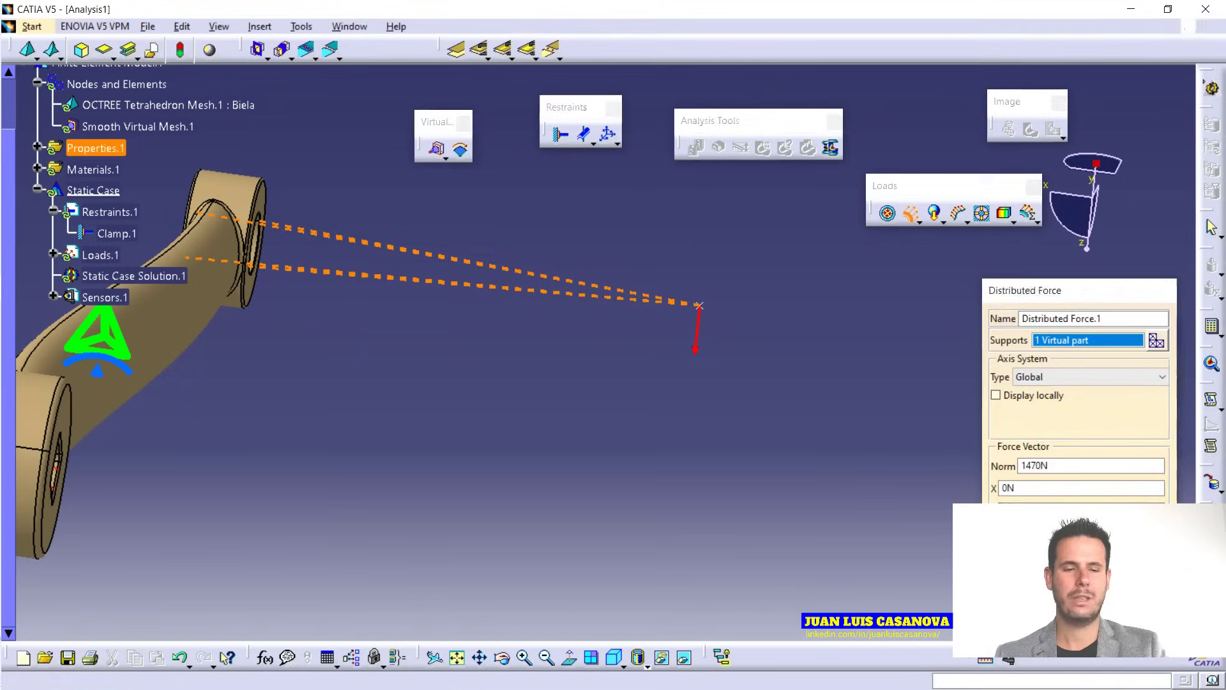
click(1089, 587)
middle_drag(956, 304, 892, 284)
middle_drag(550, 511, 754, 497)
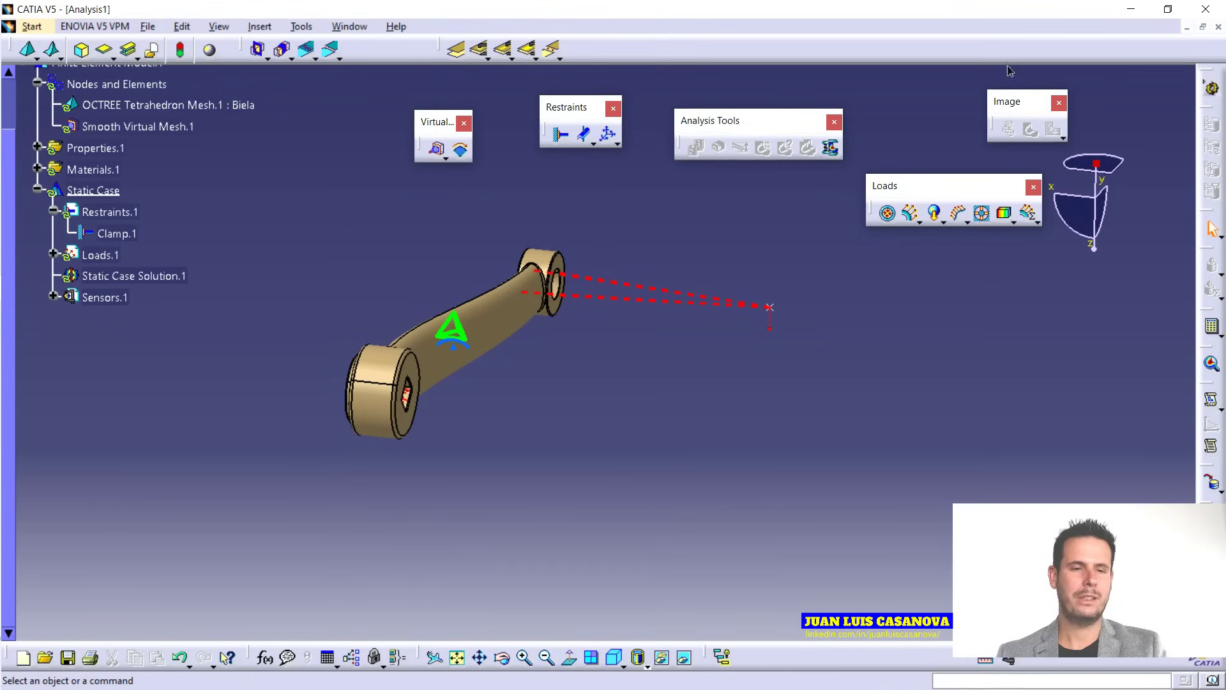
Float the Compute tool set beside the Image tools and run the computation of the static case for All.
drag(978, 53, 976, 53)
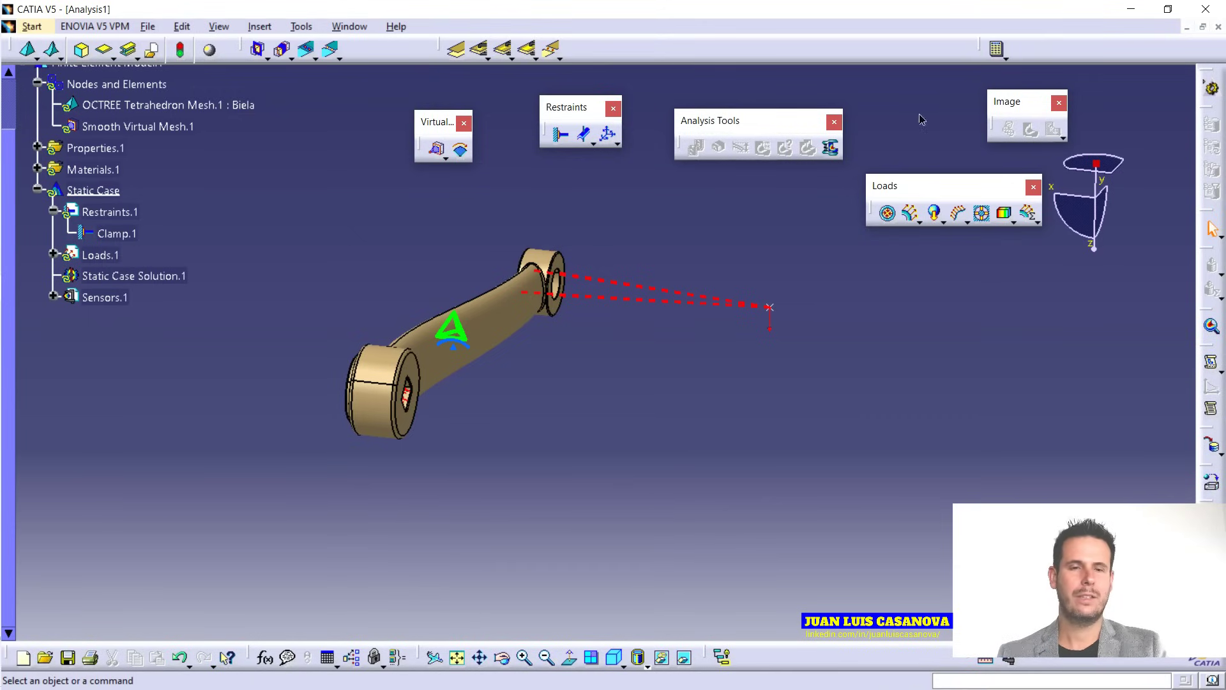
drag(922, 119, 921, 120)
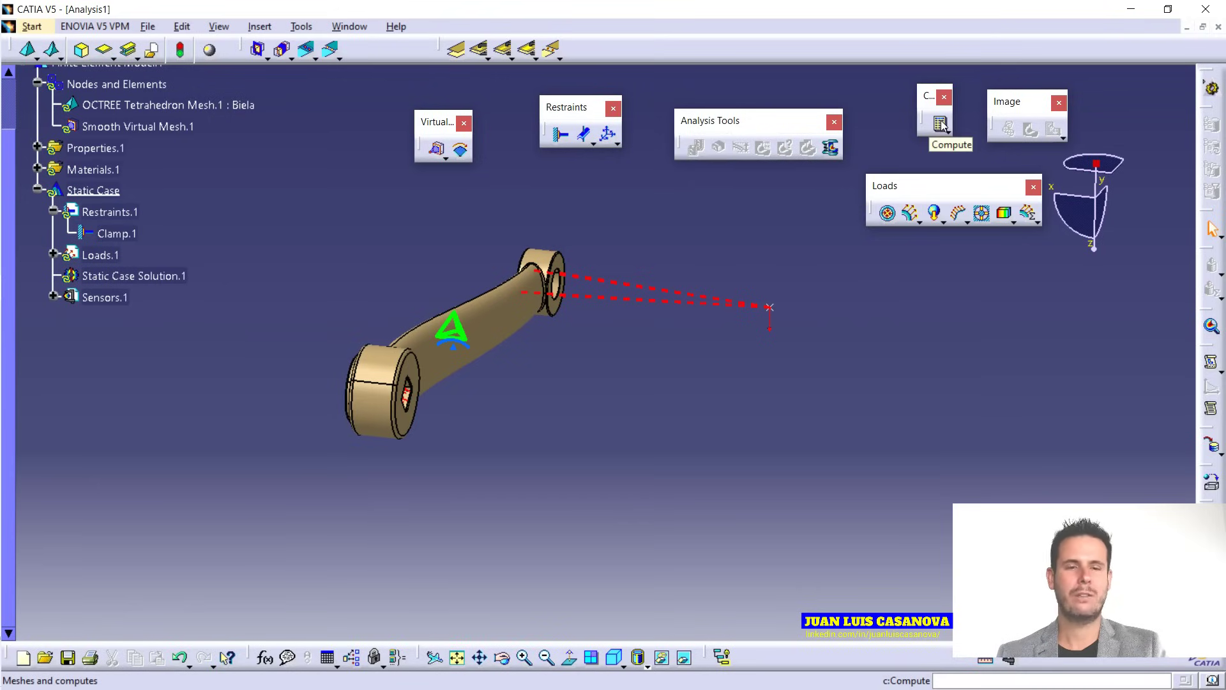
click(941, 124)
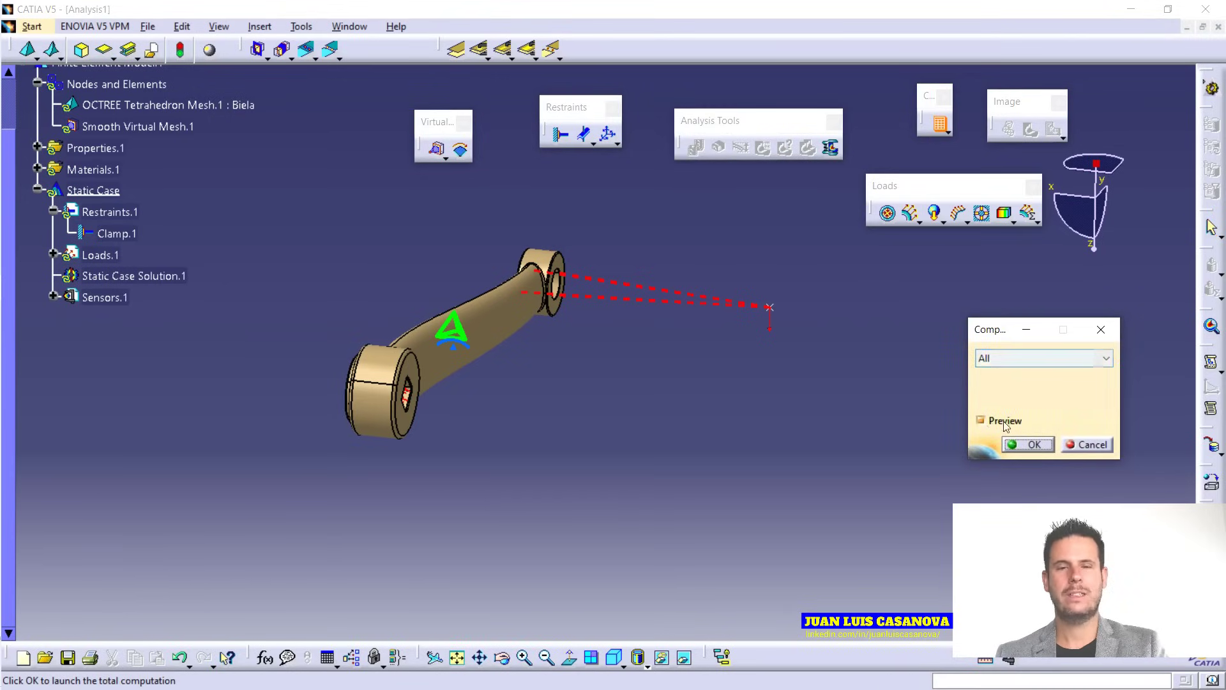
click(1036, 445)
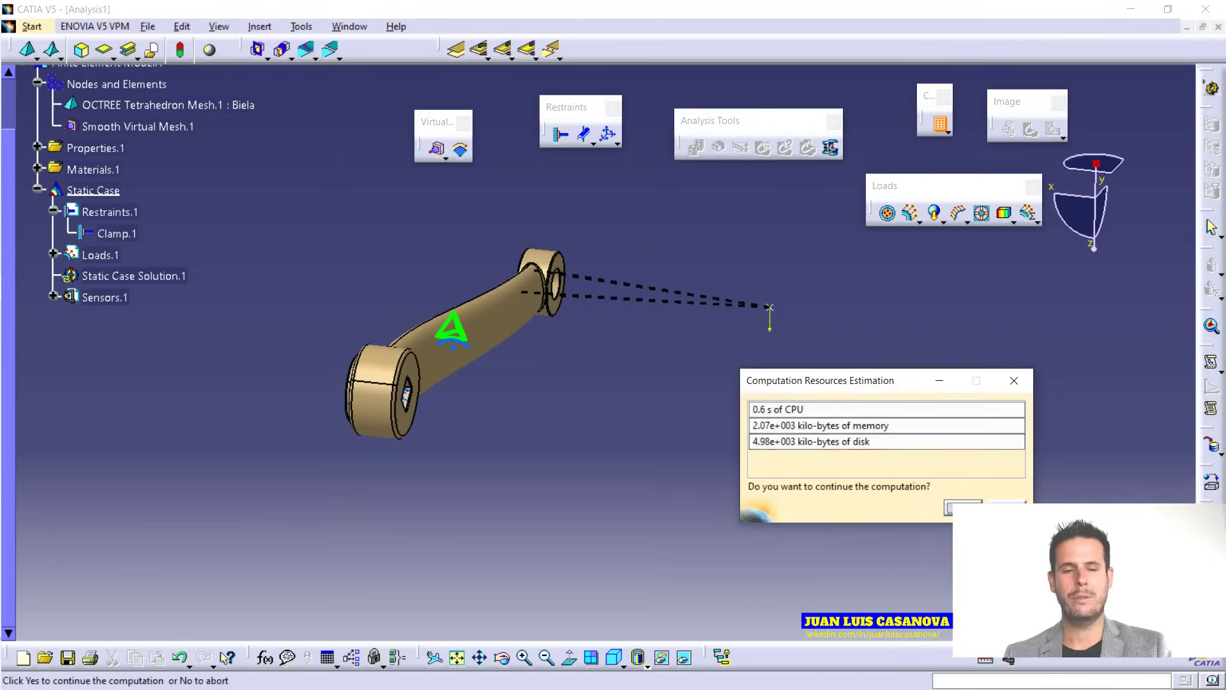
click(956, 507)
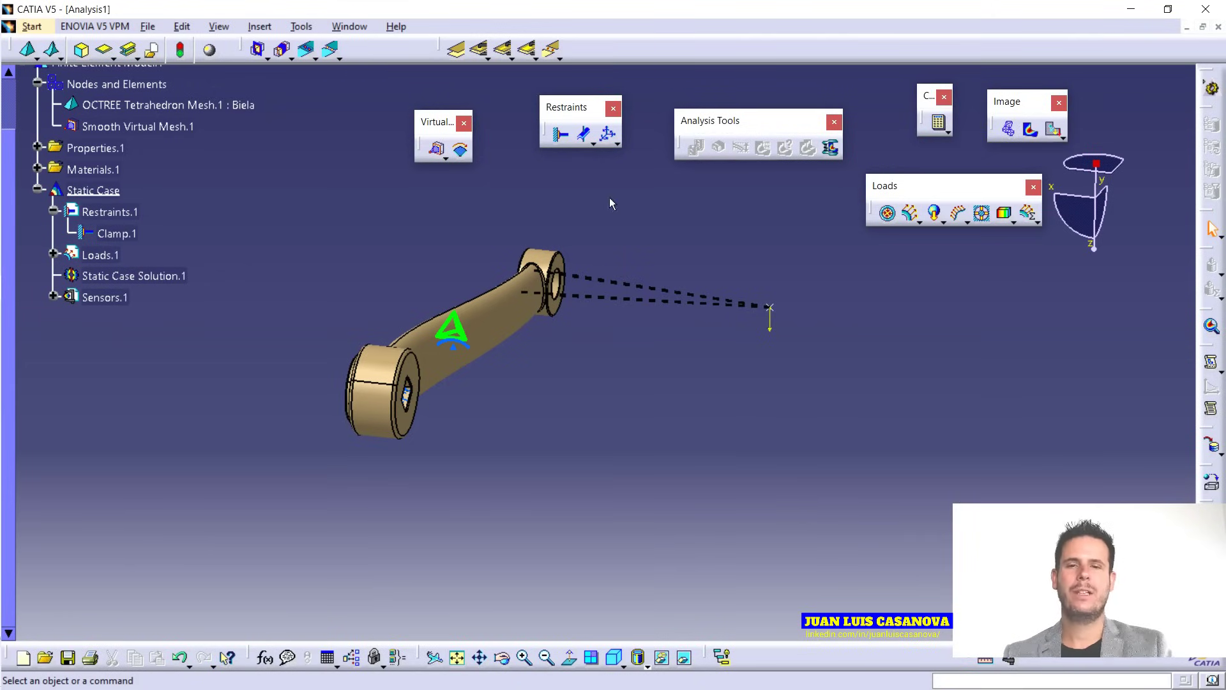
Generate the deformed mesh image of the loaded crank, followed by its Von Mises stress image.
middle_drag(805, 382, 729, 359)
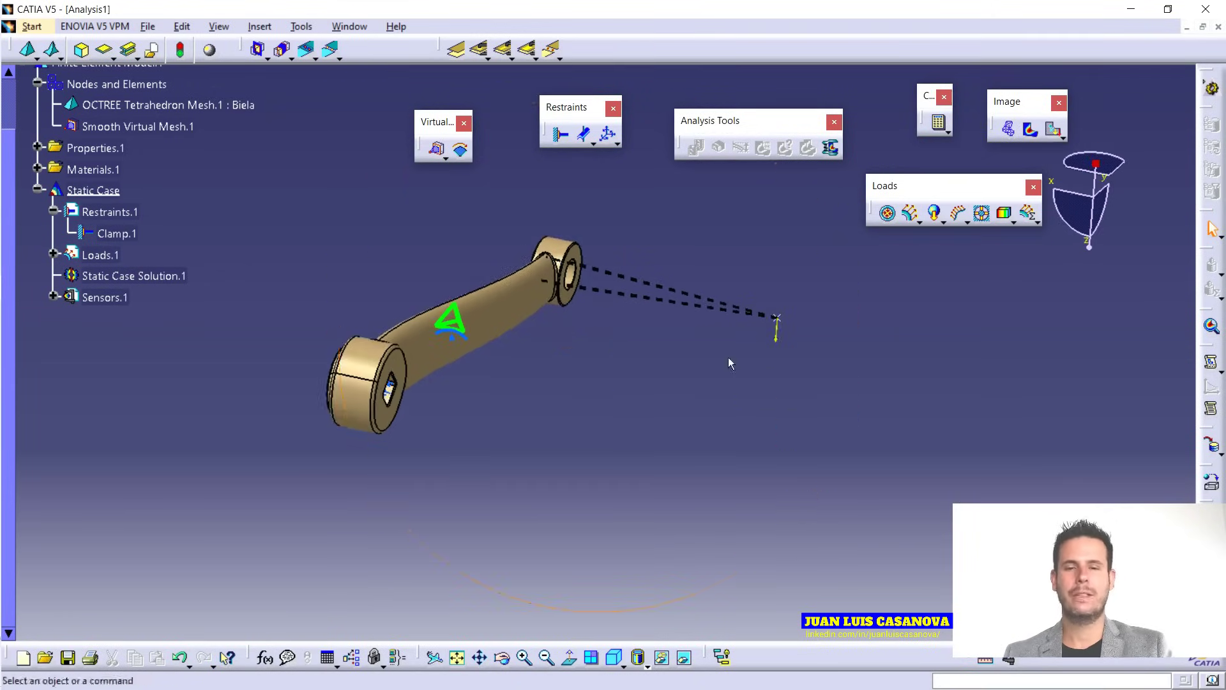
click(1011, 130)
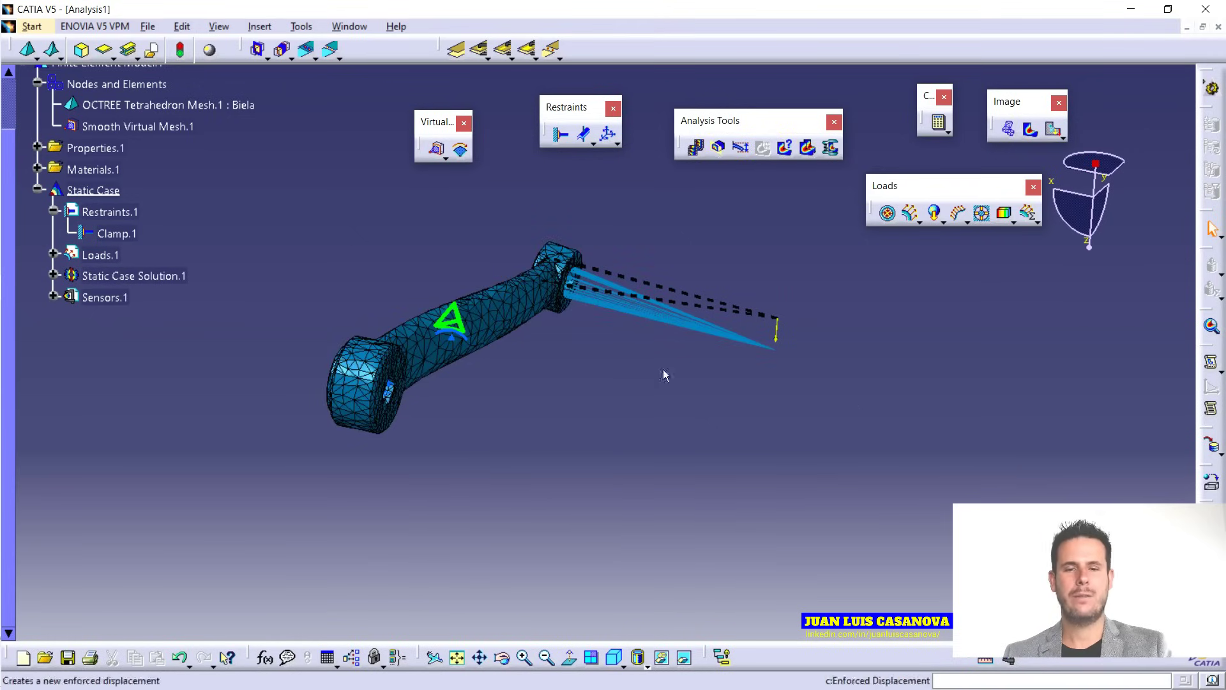
middle_drag(569, 327, 785, 412)
middle_drag(632, 391, 597, 409)
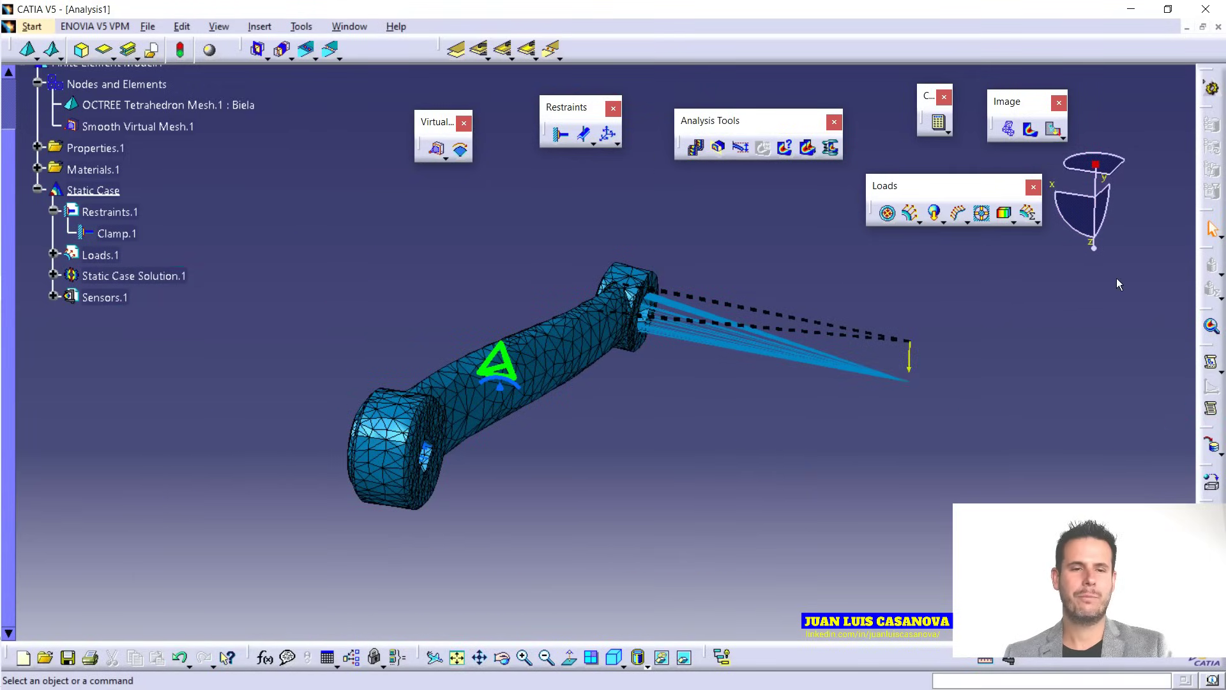
click(1031, 131)
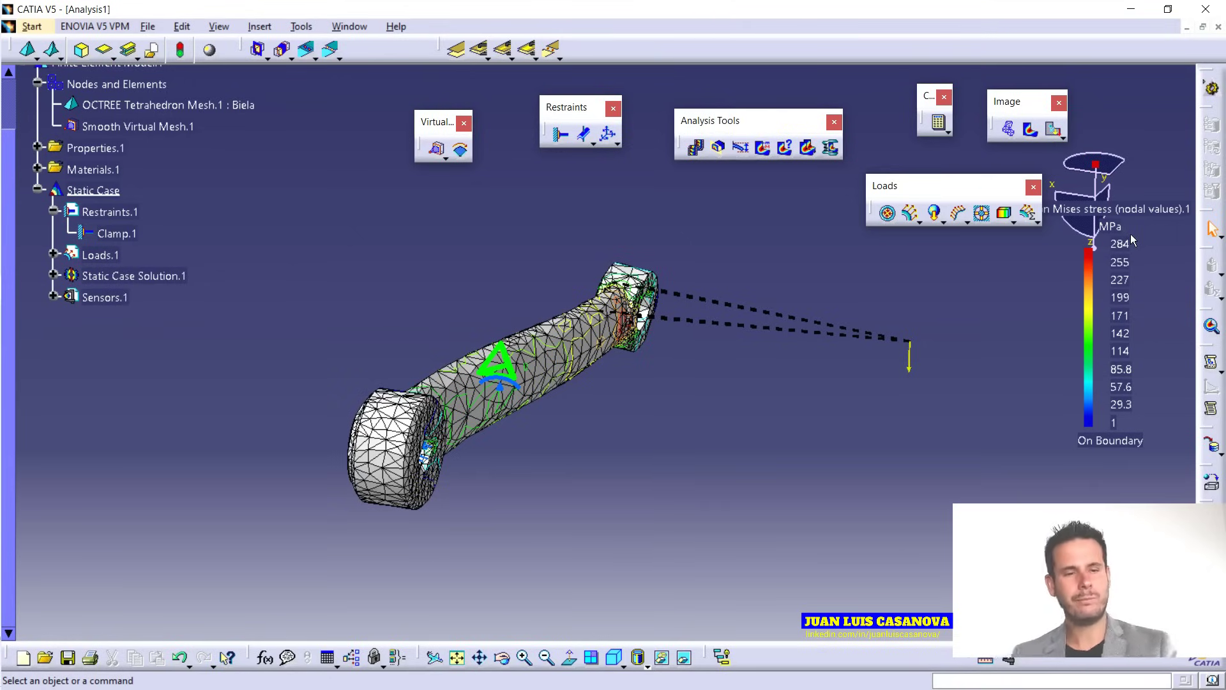
Generate the displacement vector image and inspect the arrows around the crank's round-hole end.
click(1059, 137)
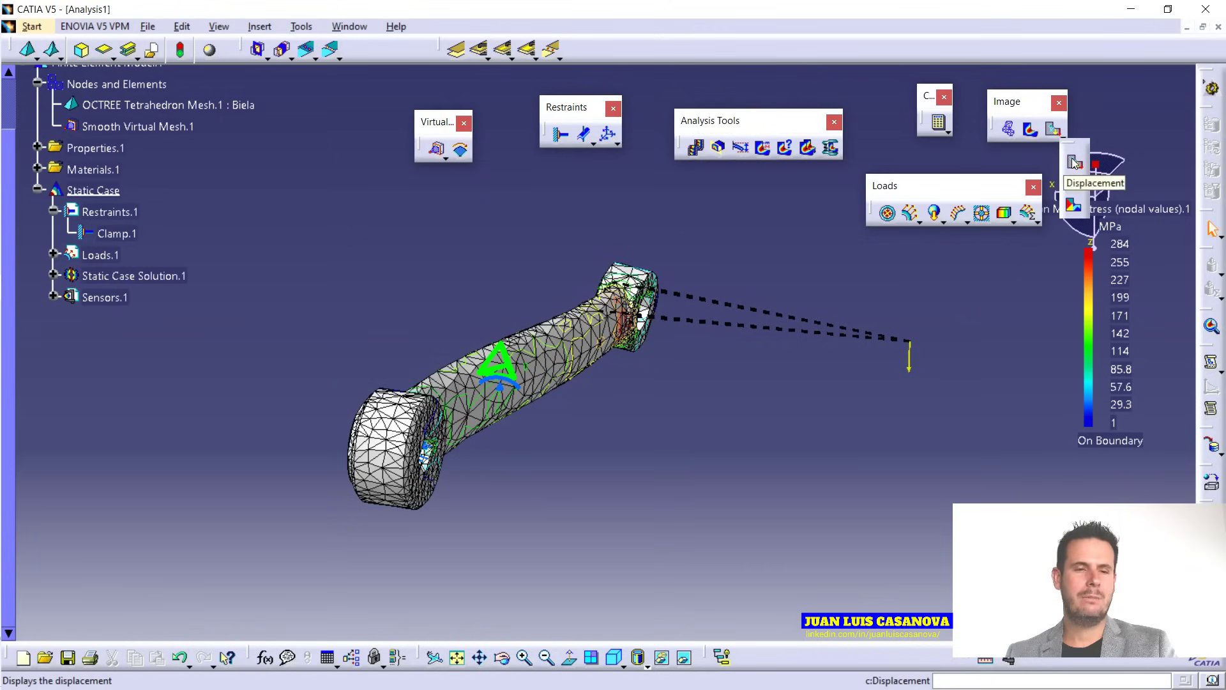
click(1074, 162)
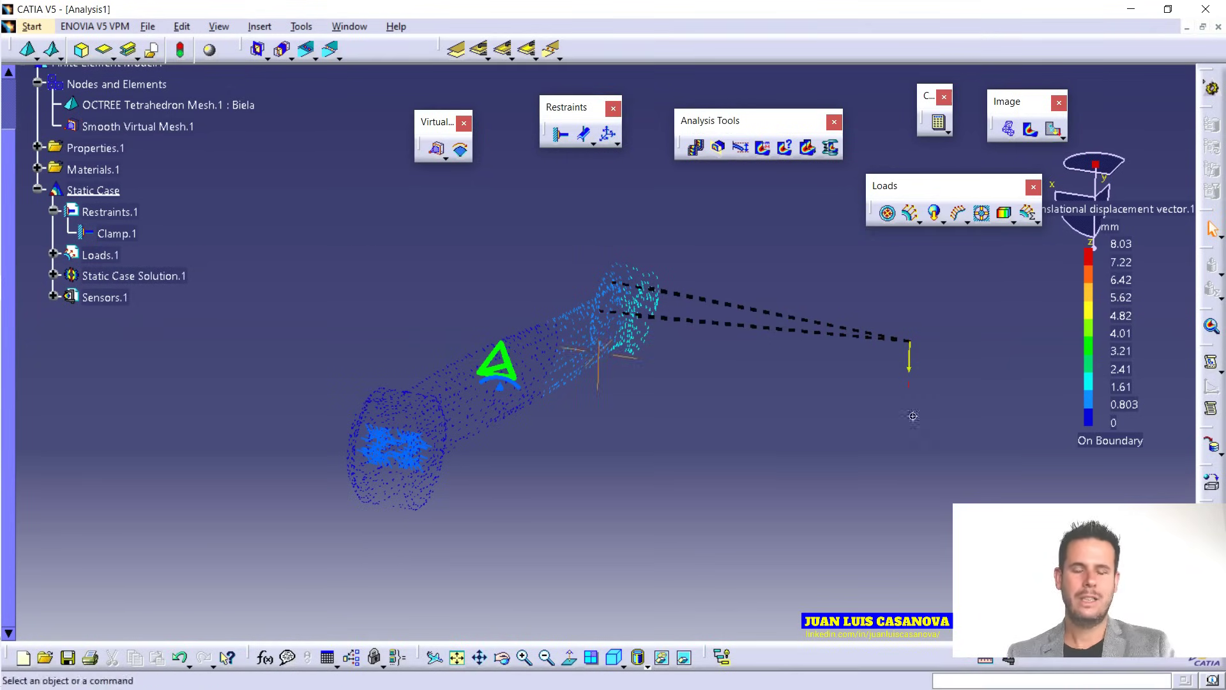
ctrl+middle_drag(913, 417, 929, 333)
scroll(929, 389, down, 1)
middle_drag(929, 396, 858, 394)
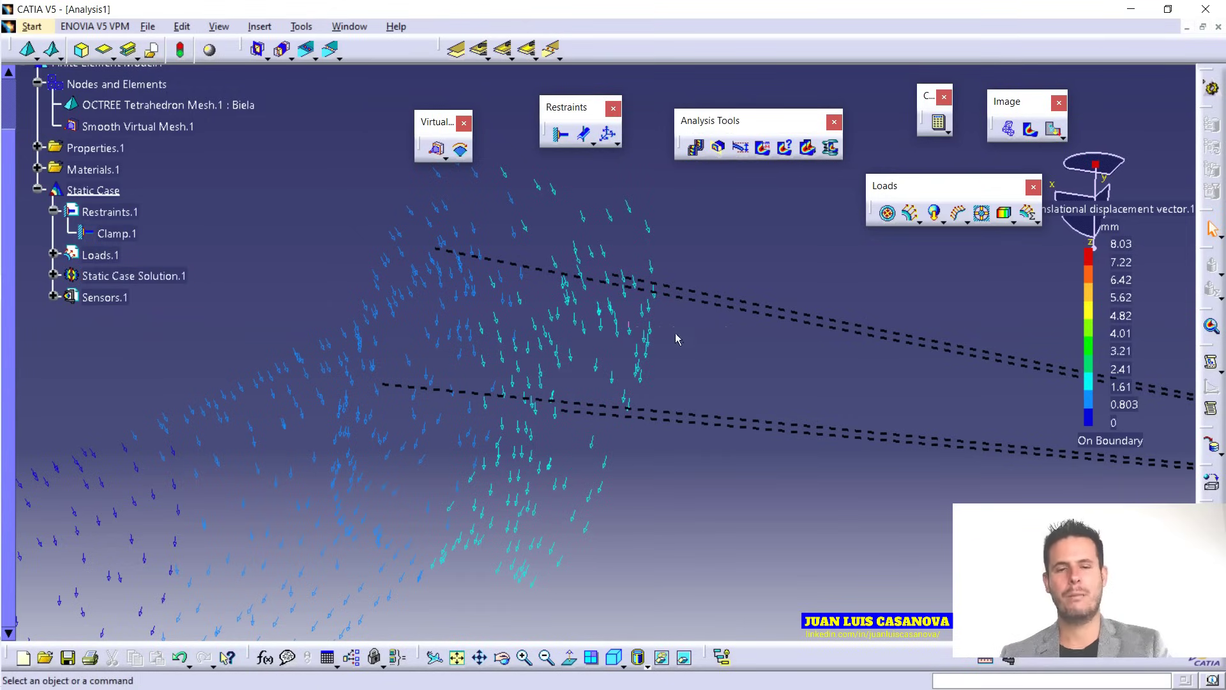
middle_drag(730, 520, 658, 431)
middle_click(637, 303)
middle_drag(733, 332, 733, 454)
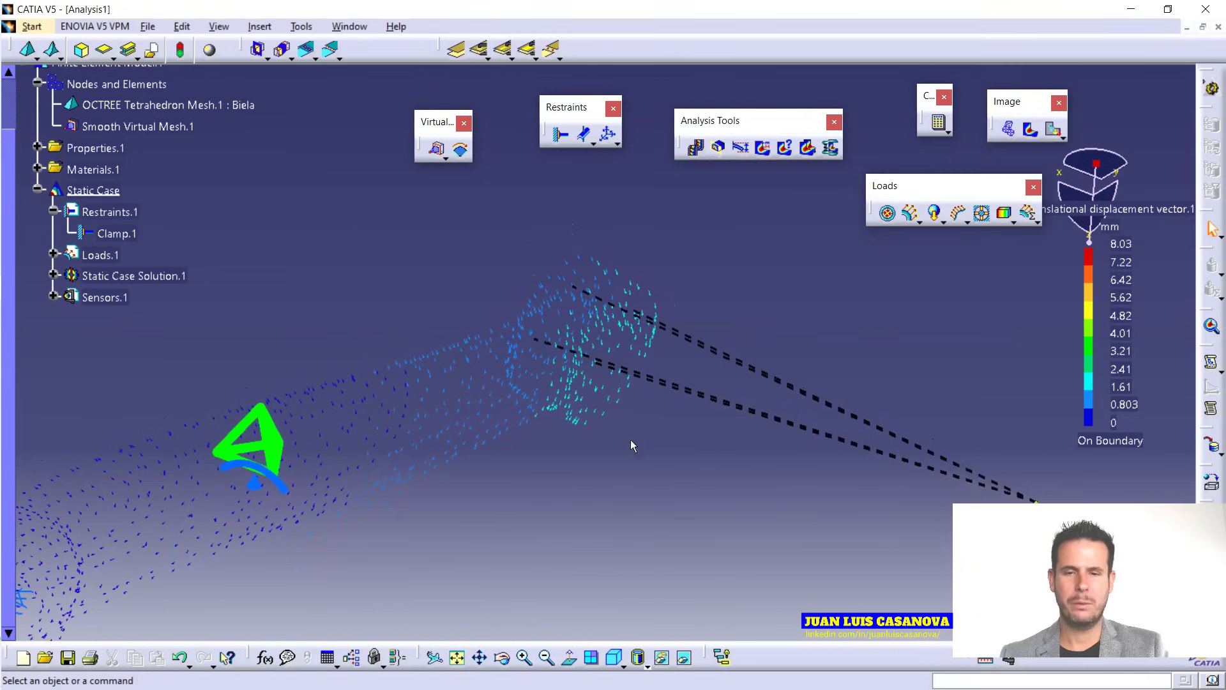
Generate the principal stress tensor image of the crank and select its colour scale.
click(1063, 135)
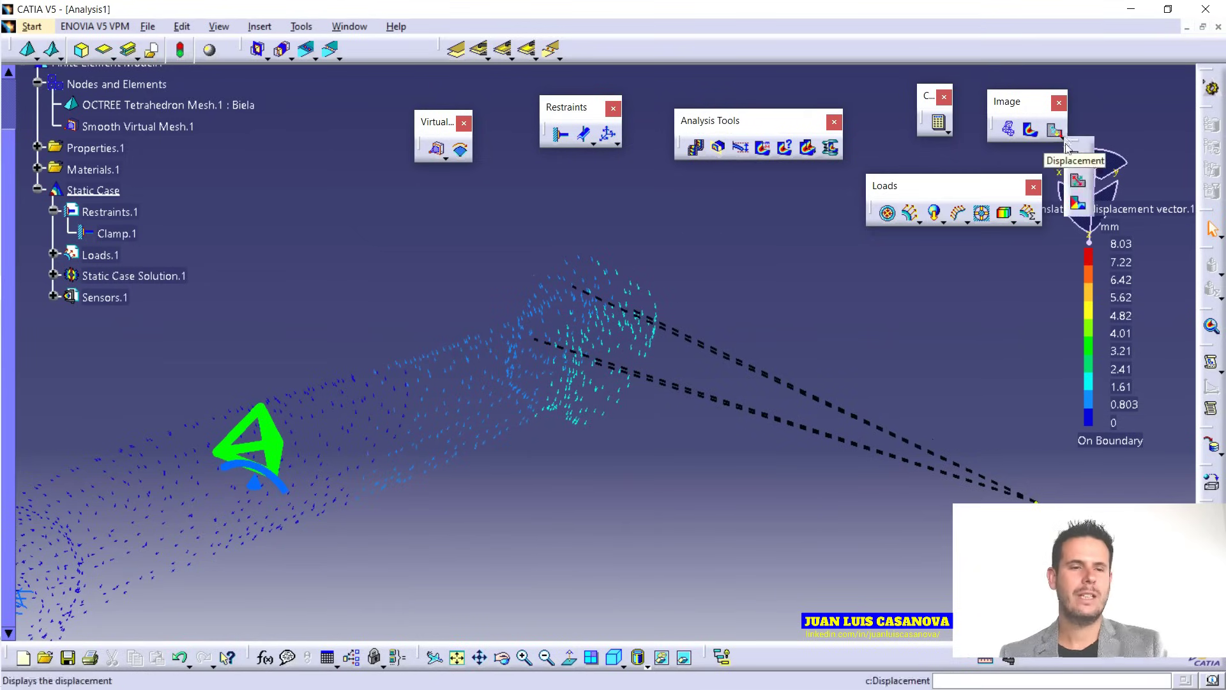
click(1079, 184)
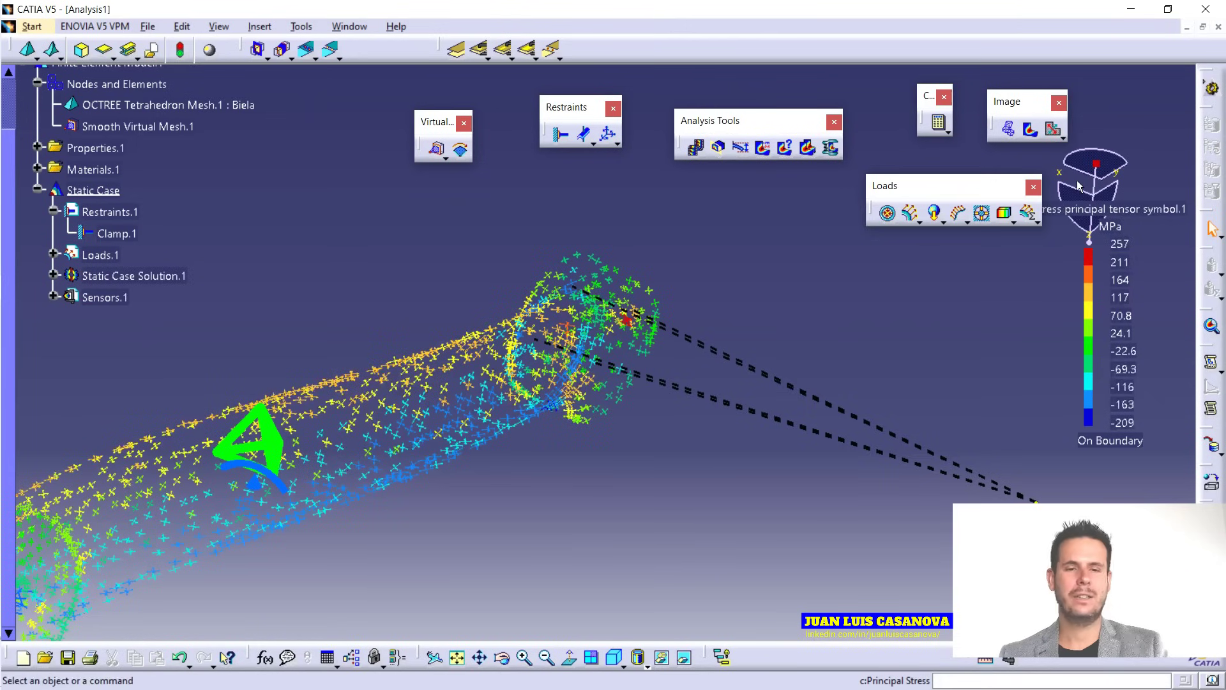
middle_drag(848, 521, 817, 483)
middle_drag(688, 491, 679, 463)
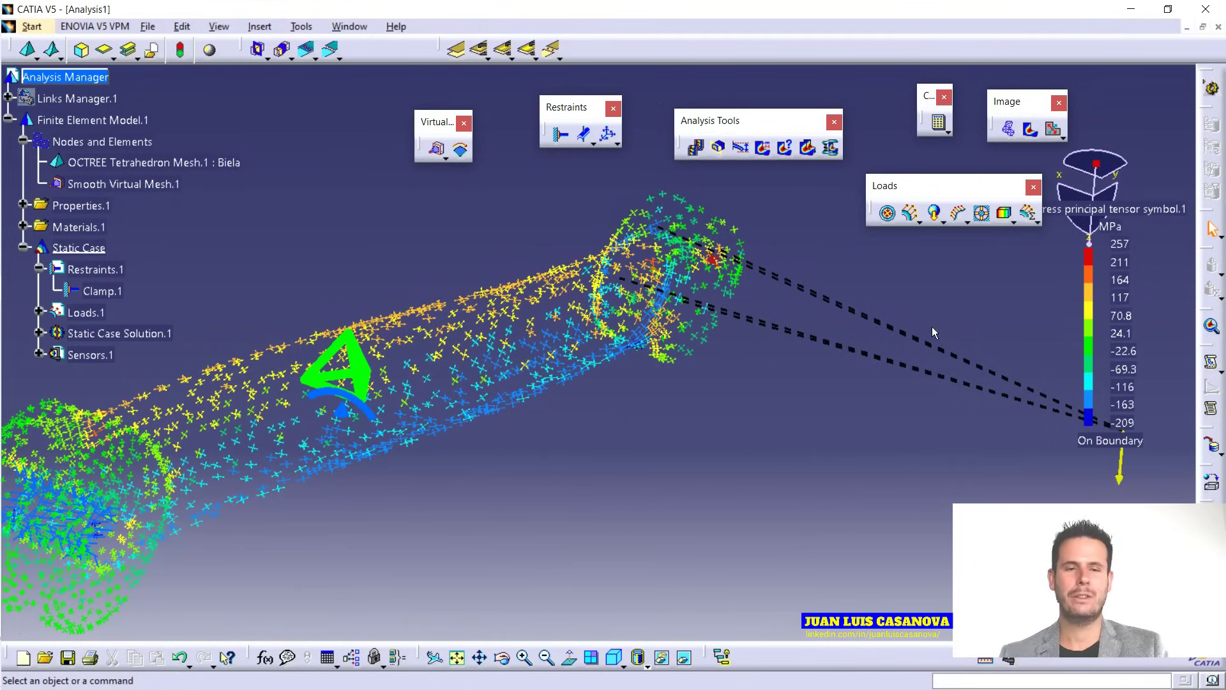
click(1121, 245)
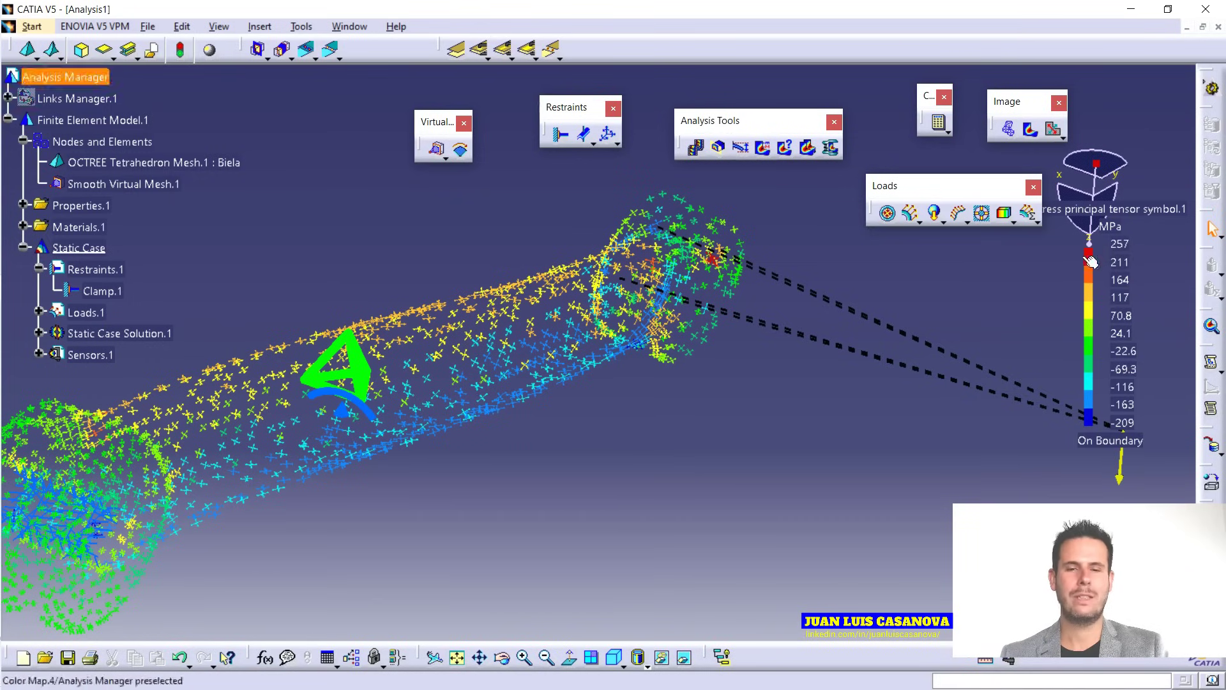
Examine the principal stress symbols around the round hole and the clamped square-hole end, comparing them with the maximum on the colour scale.
middle_drag(952, 359, 884, 269)
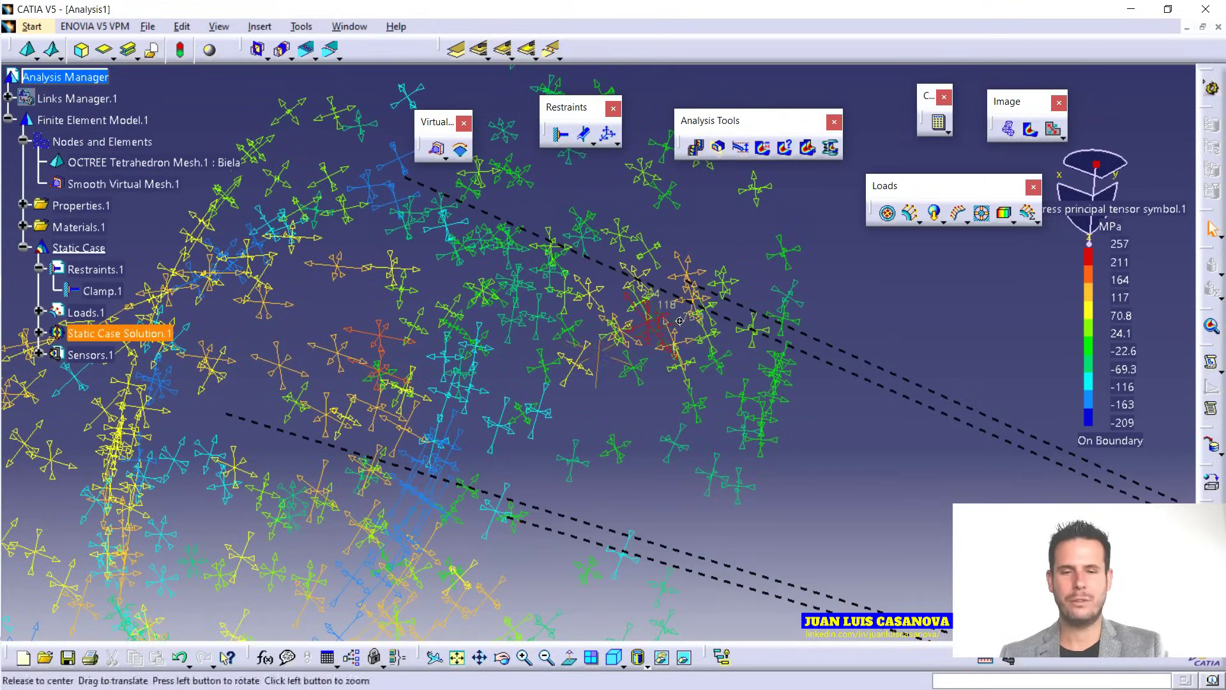
middle_drag(642, 349, 679, 488)
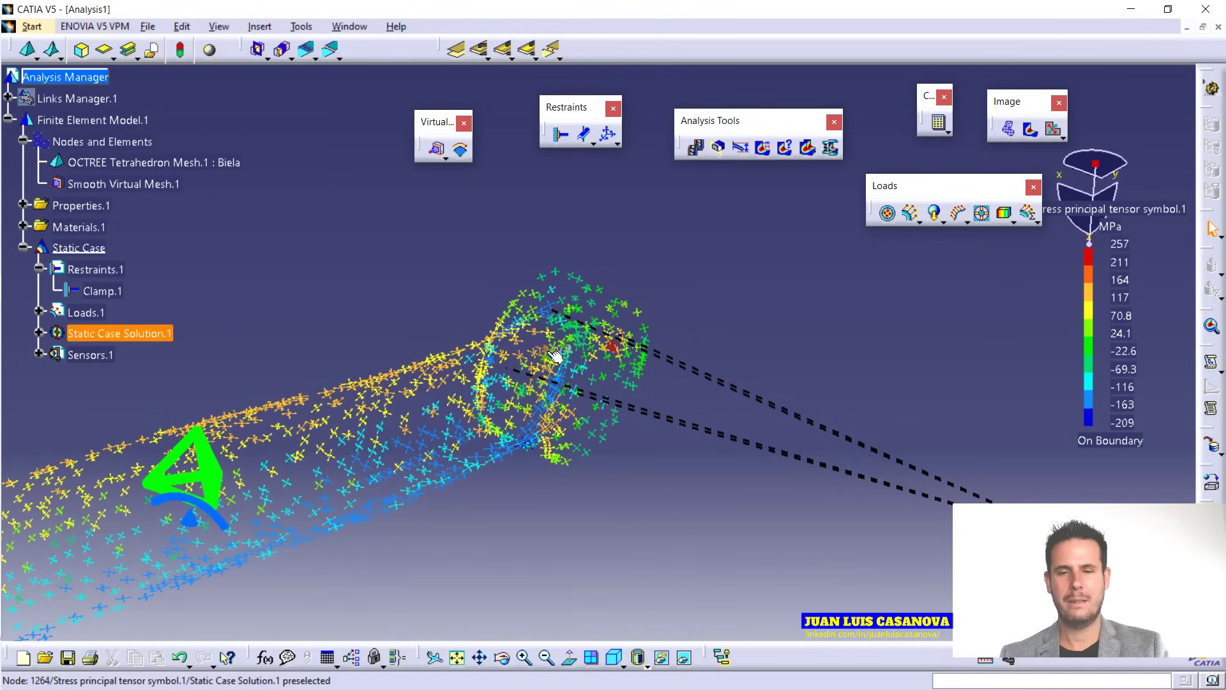
middle_drag(597, 358, 607, 474)
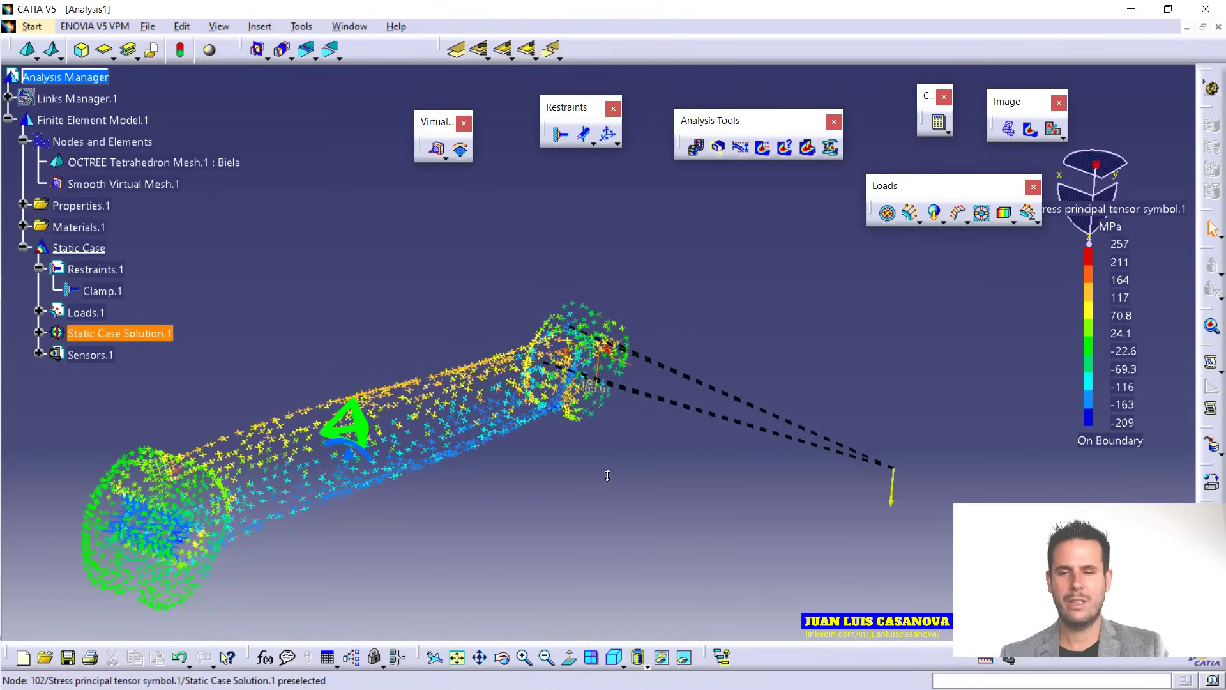
middle_drag(356, 497, 697, 274)
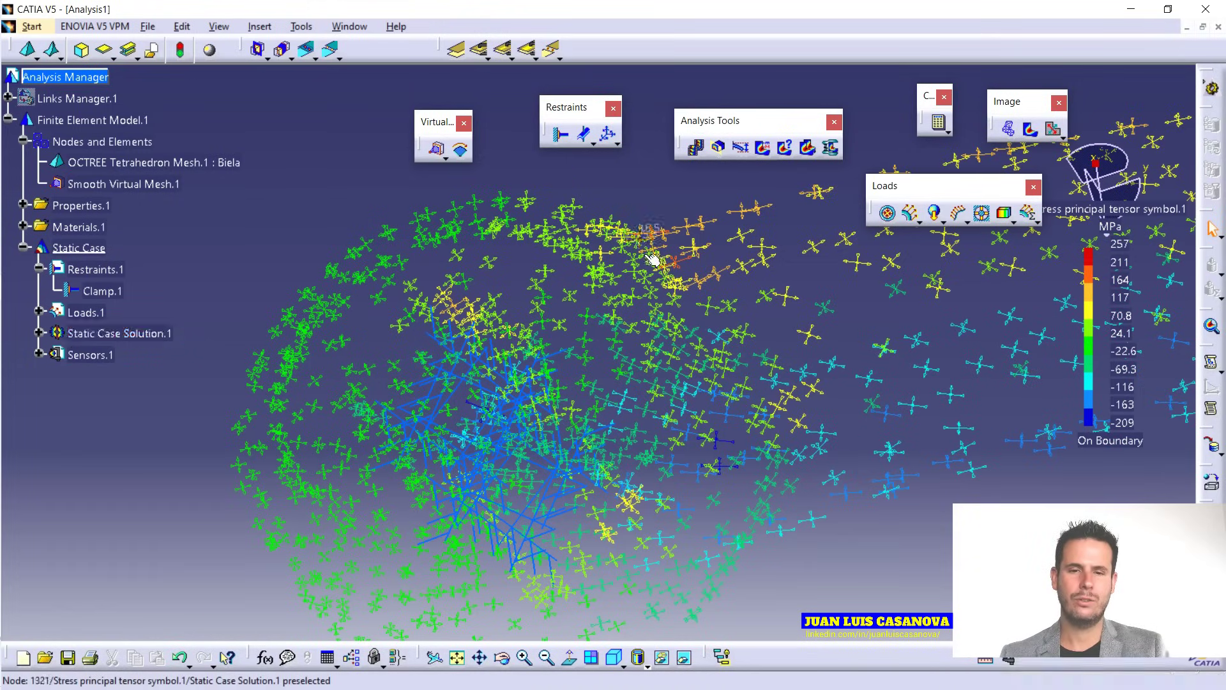
middle_drag(649, 295, 626, 616)
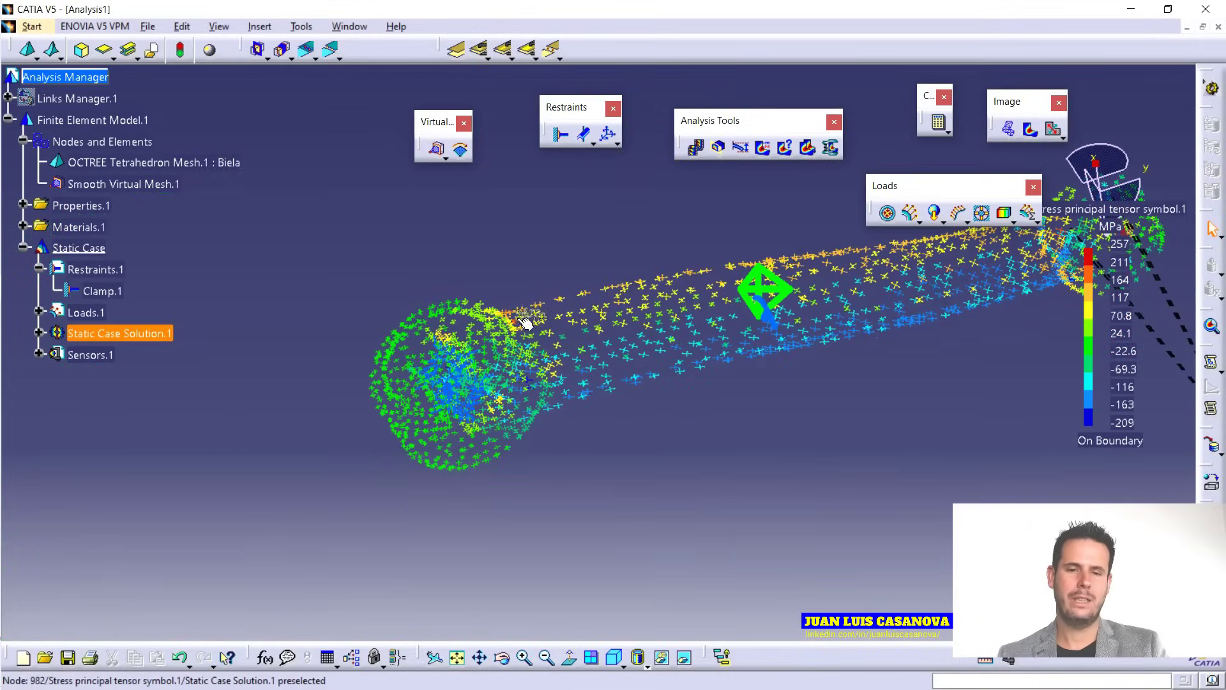
scroll(696, 405, up, 1)
middle_drag(695, 405, 797, 343)
middle_drag(978, 361, 856, 496)
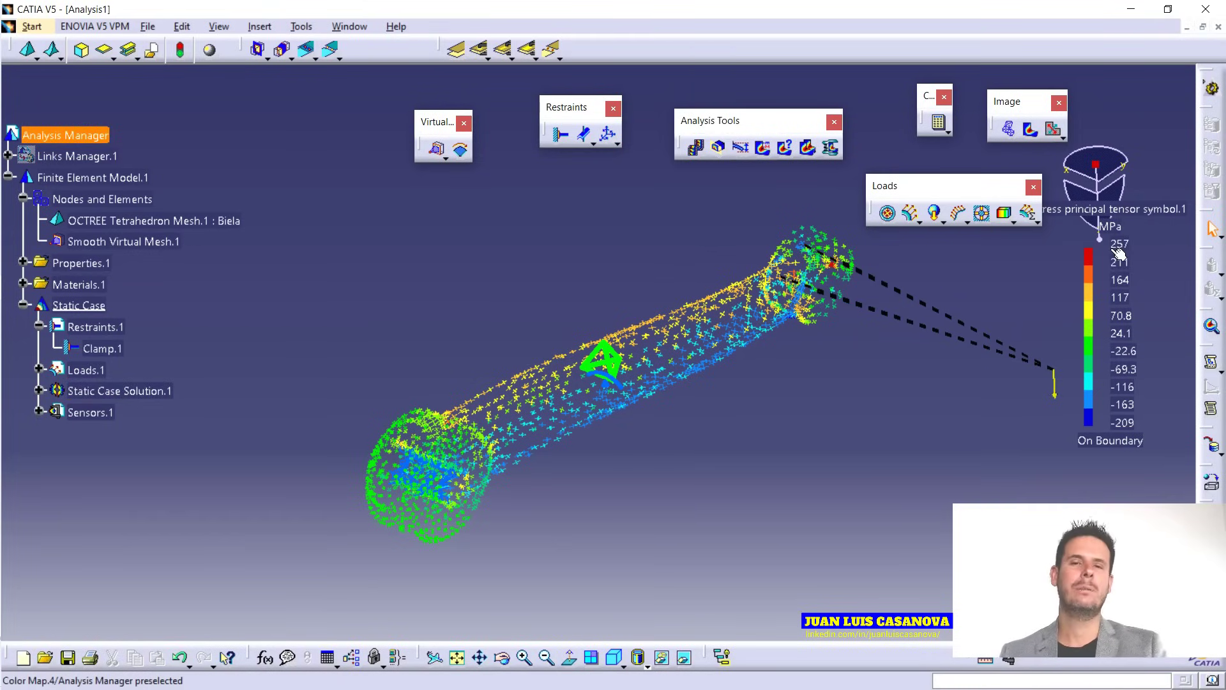
click(1097, 253)
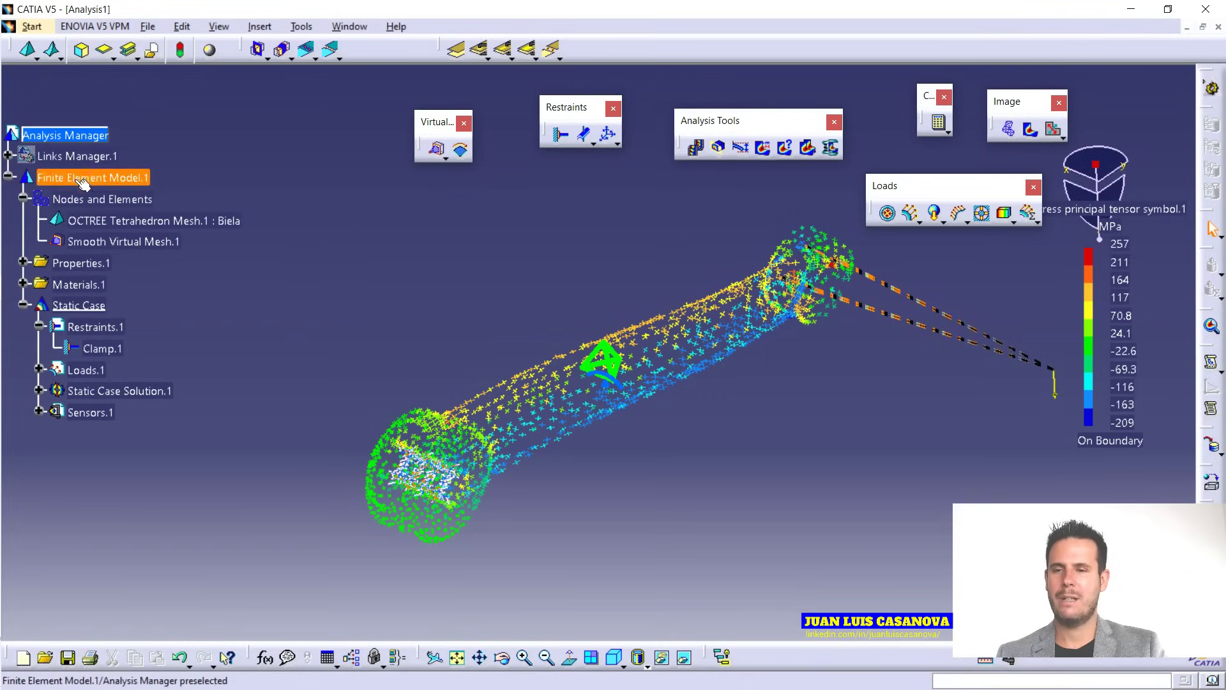
Switch to the PIEZA BIELA BICICLETA EJERCICIO FEM part document and open the properties of its Aluminium material.
click(8, 155)
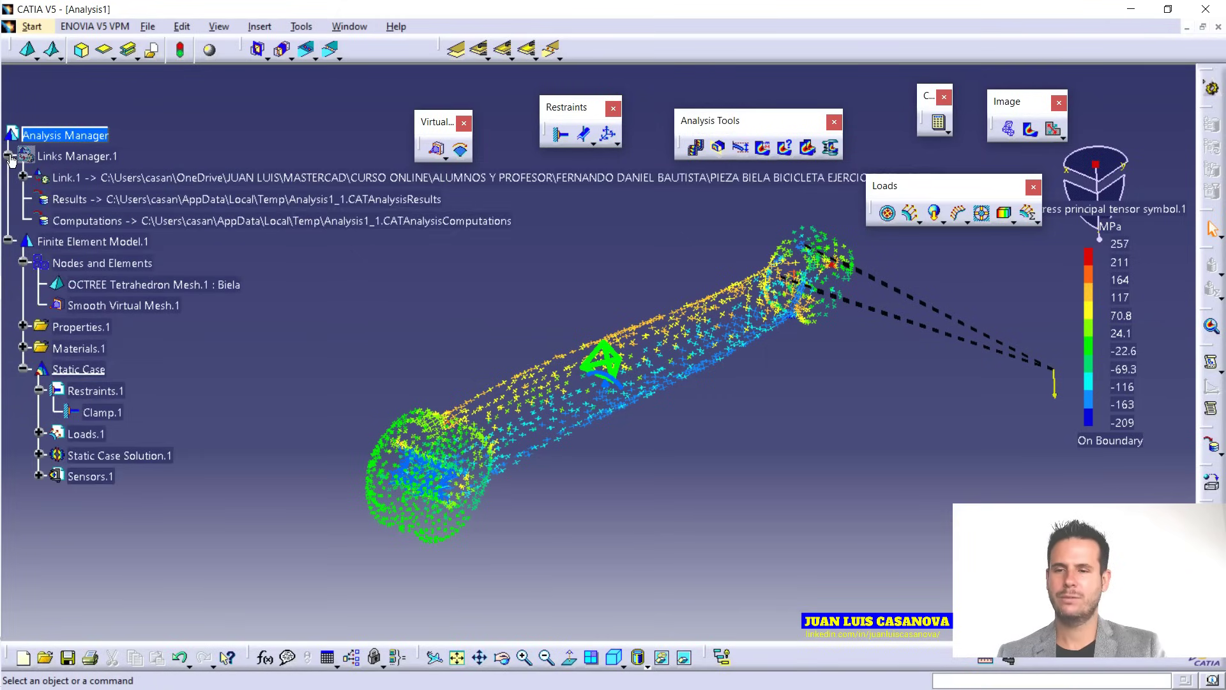
click(8, 156)
click(349, 26)
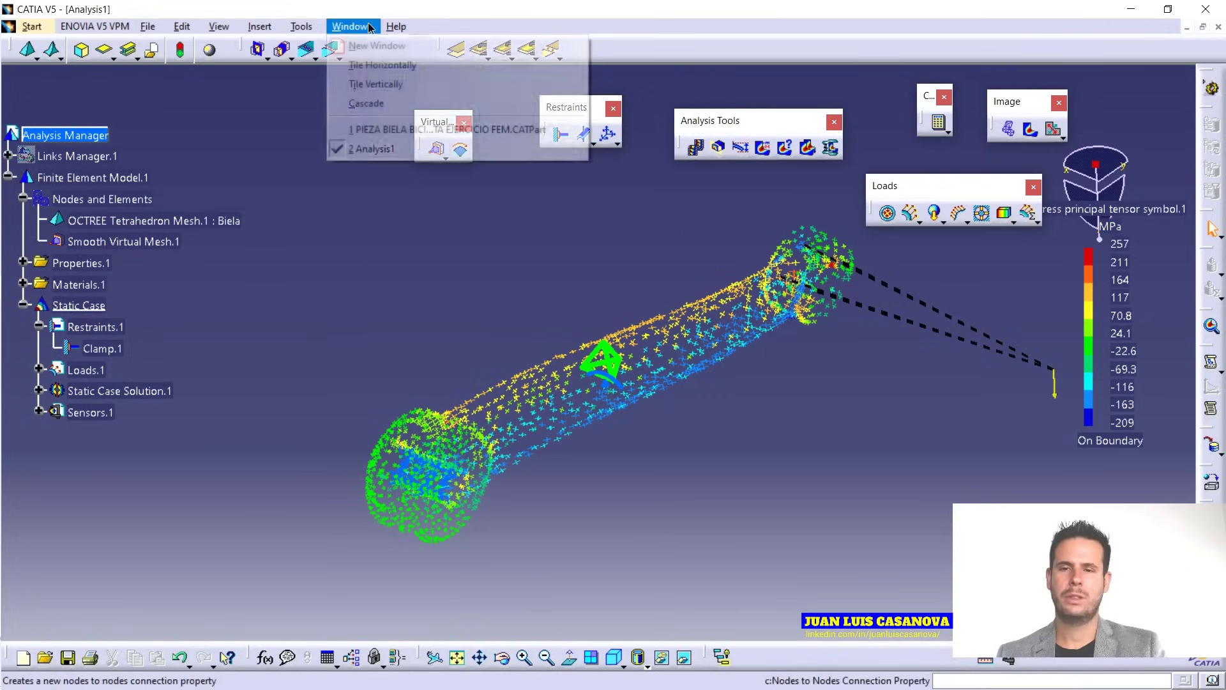
click(381, 130)
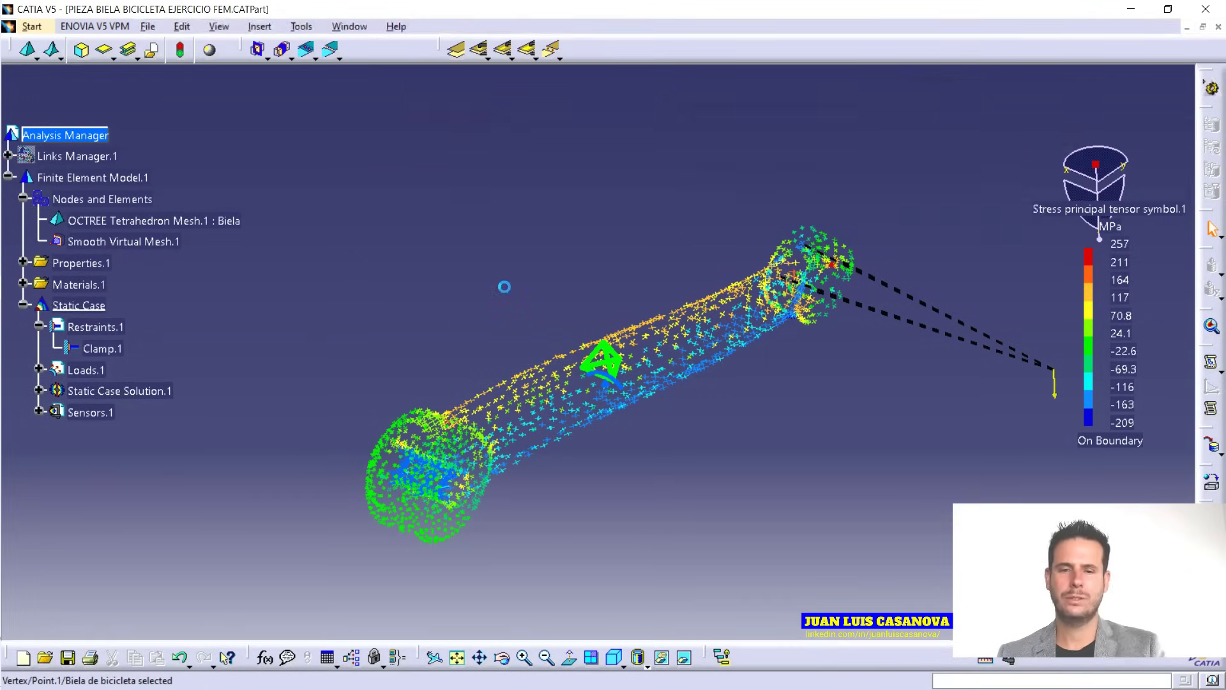
double_click(71, 305)
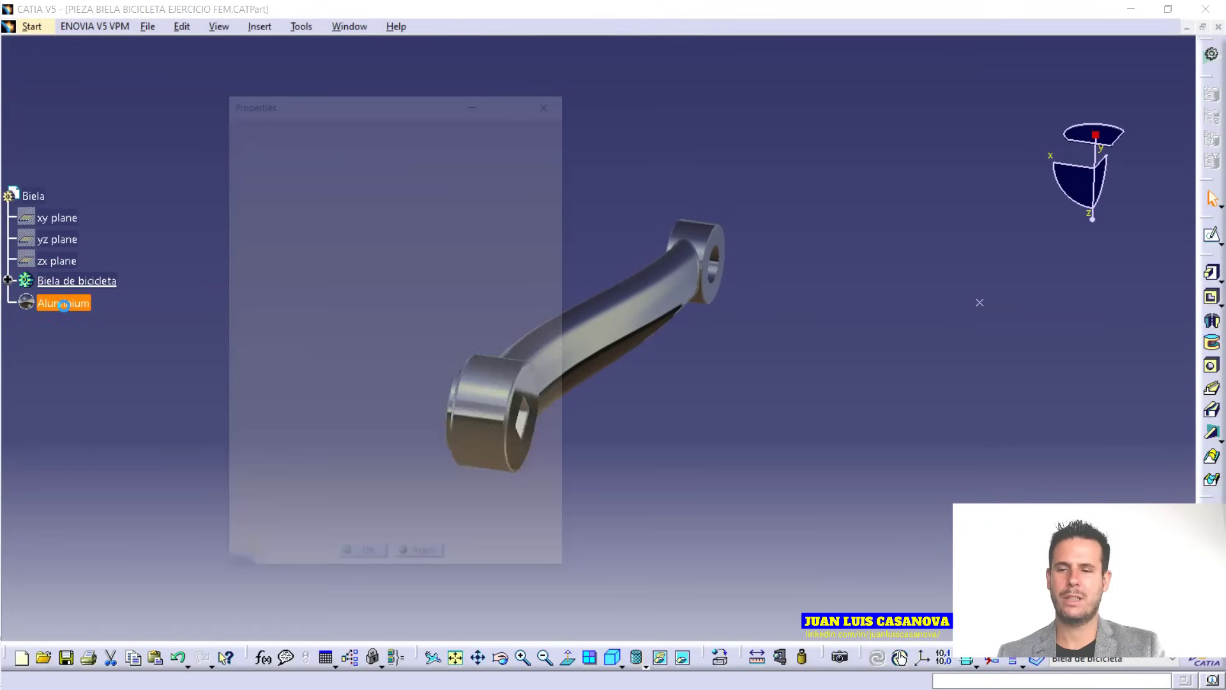
Review the Aluminium material's structural analysis properties, including its yield strength, and return to the Analysis1 document.
click(478, 151)
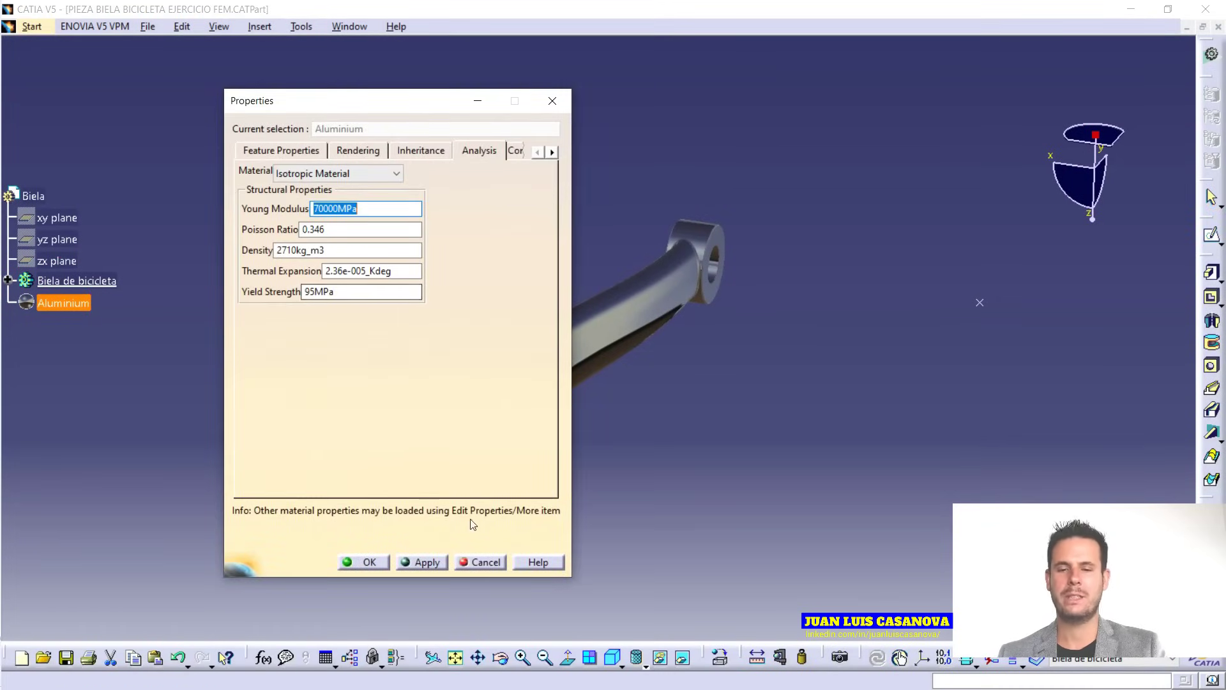
click(484, 561)
click(349, 27)
click(361, 149)
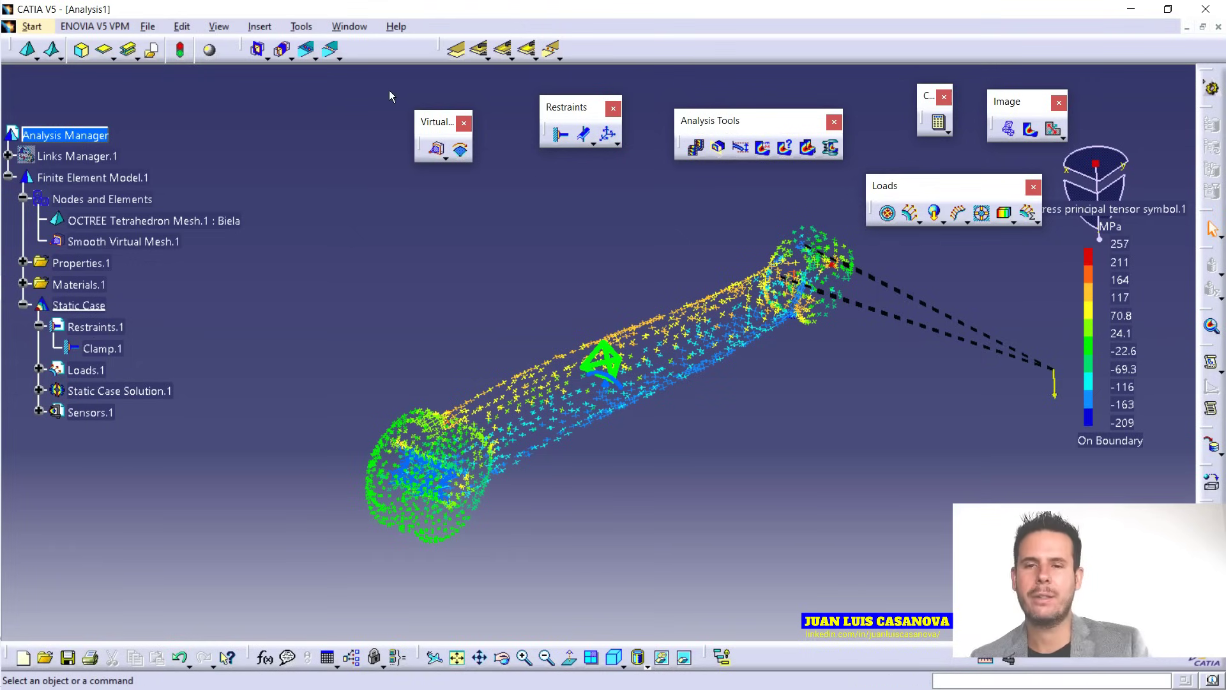
From the crank part document, check Steel's structural analysis properties in the metal material library, dismiss the library and return to Analysis1.
click(350, 26)
click(396, 121)
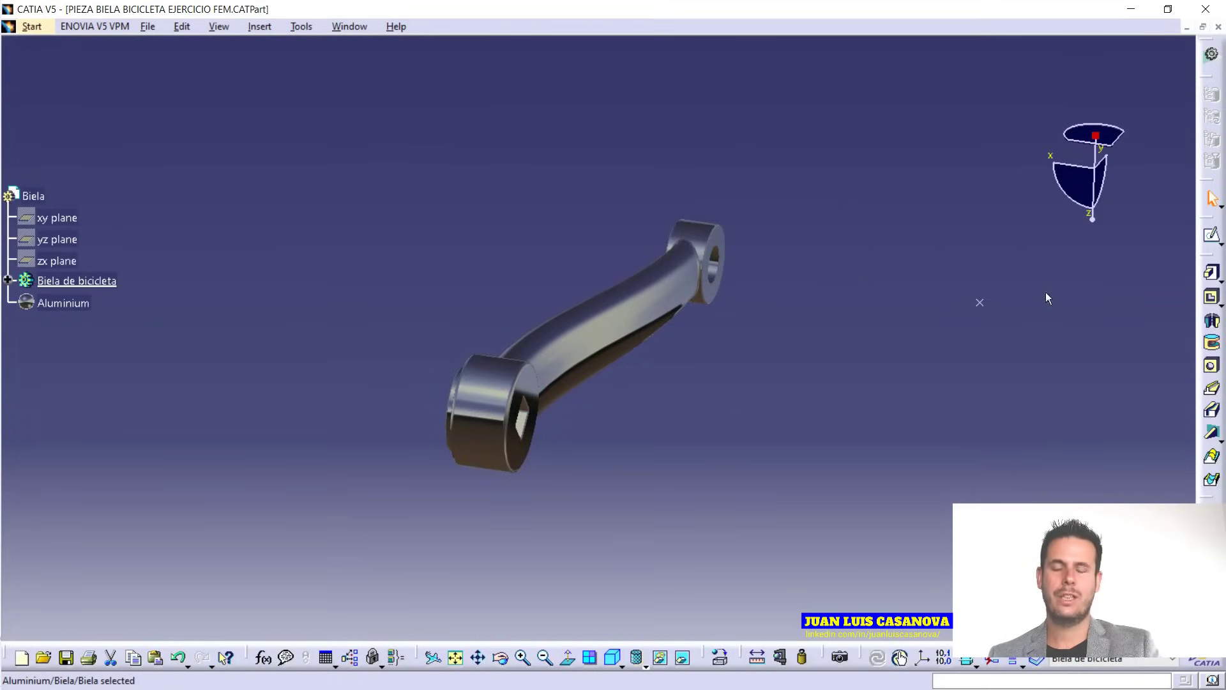
middle_drag(733, 416, 332, 392)
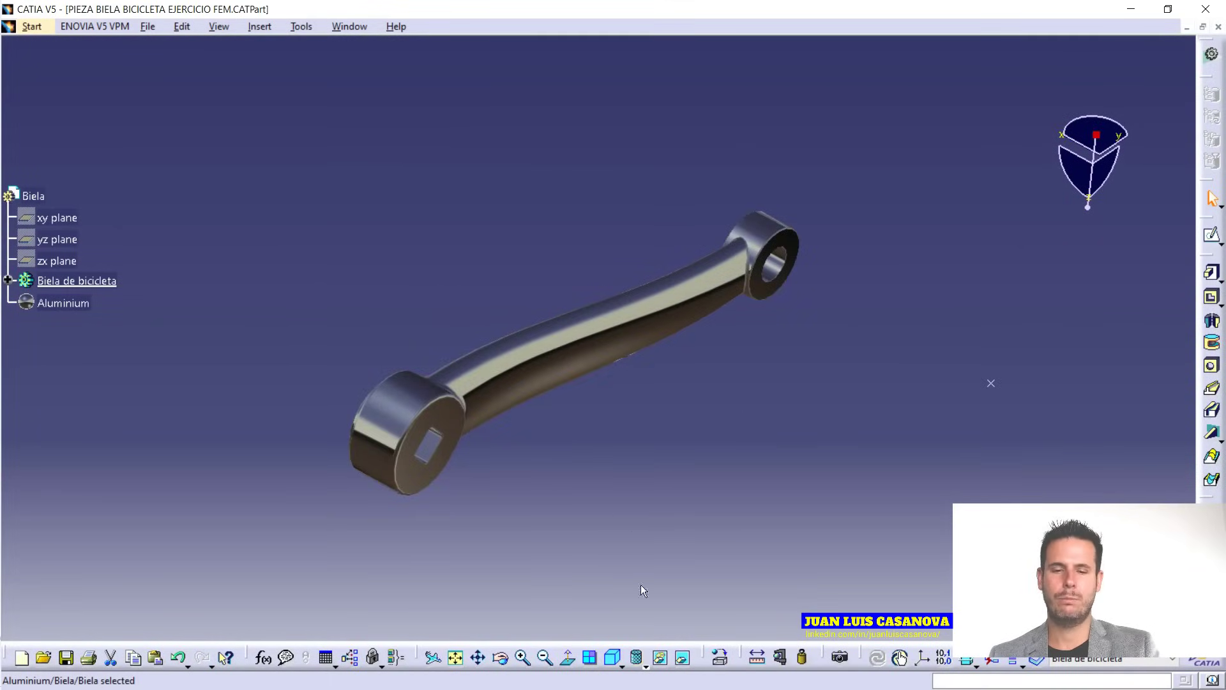
click(720, 657)
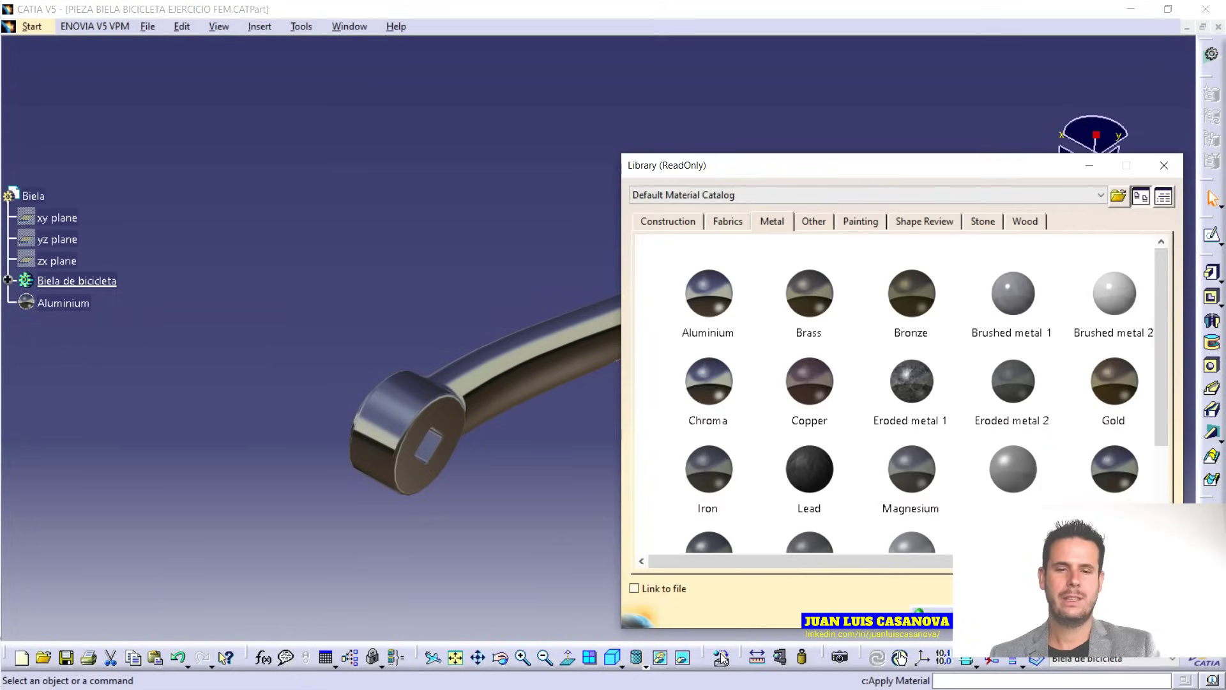
scroll(1046, 421, down, 1)
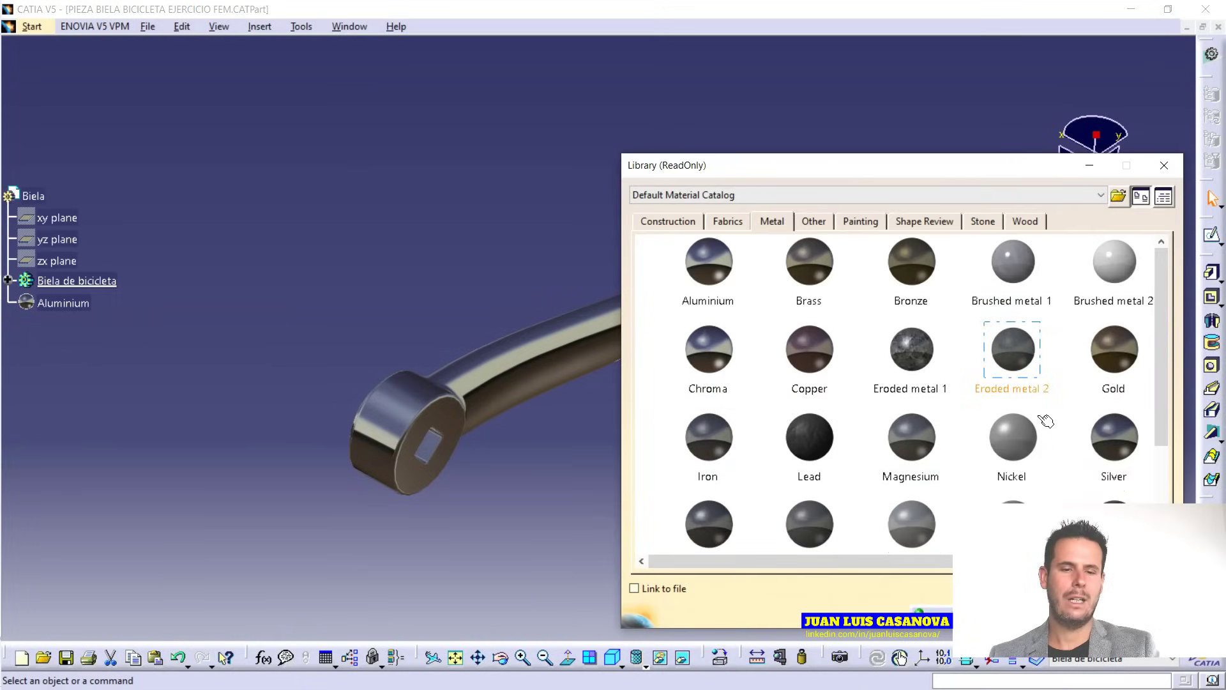
scroll(1047, 421, down, 3)
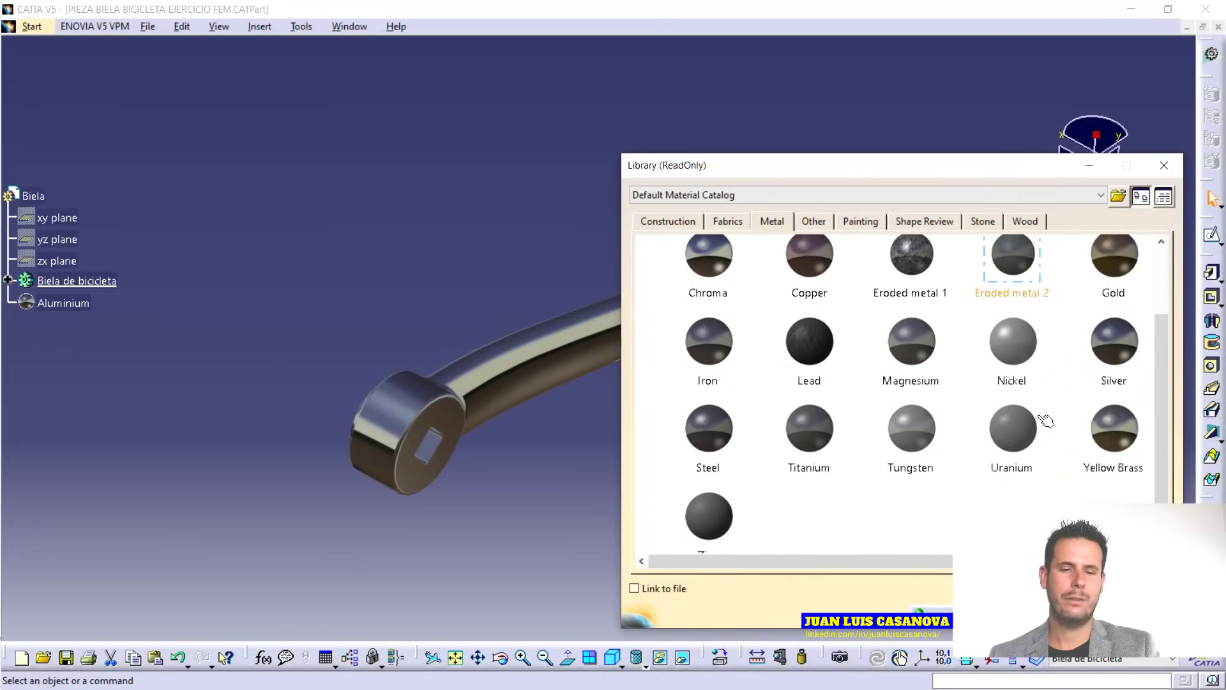
double_click(710, 449)
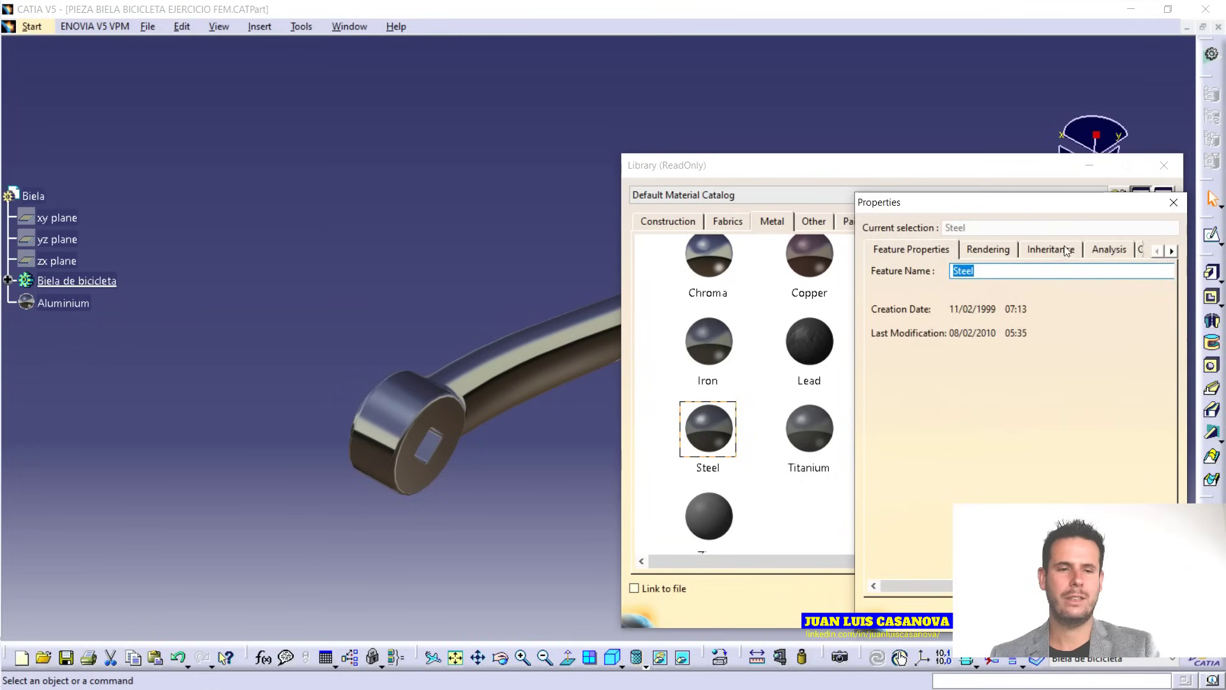
click(1109, 249)
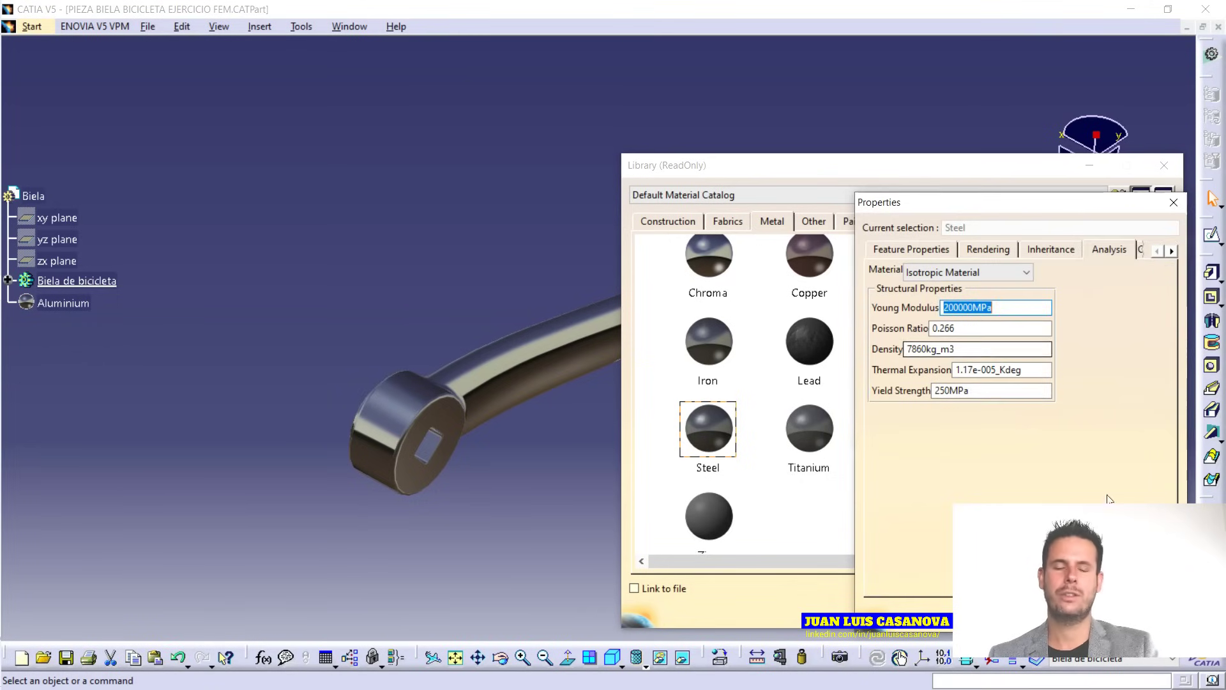
click(1155, 614)
click(1151, 611)
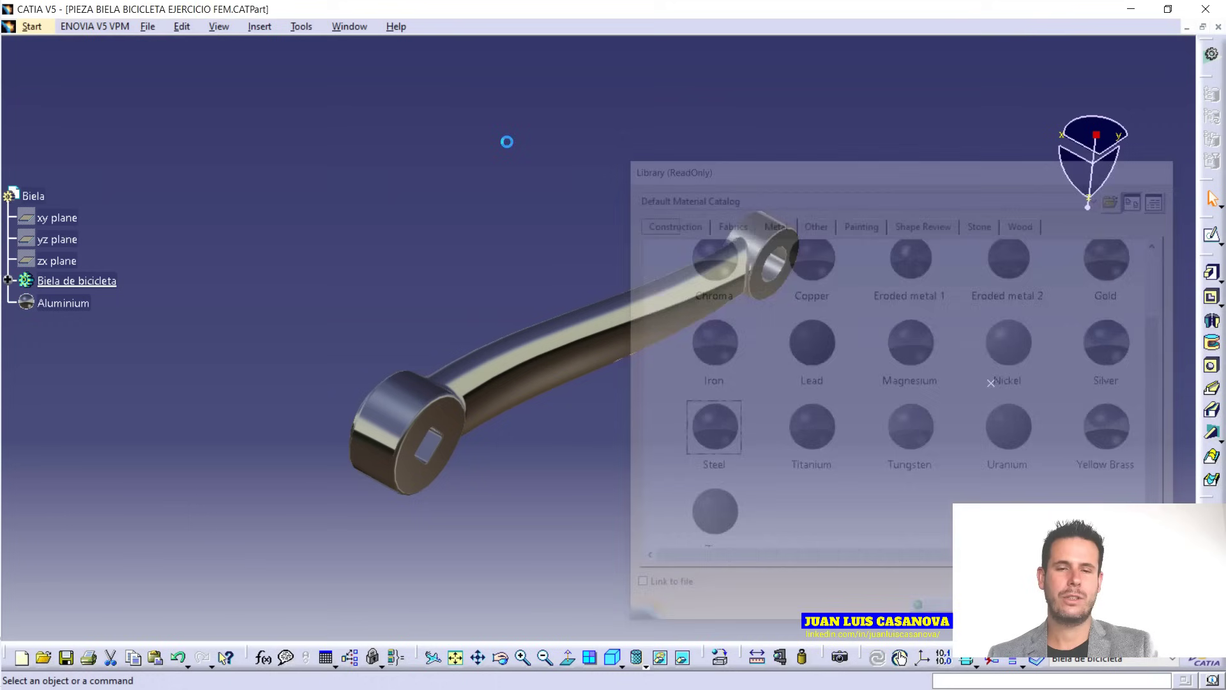
click(358, 30)
click(376, 148)
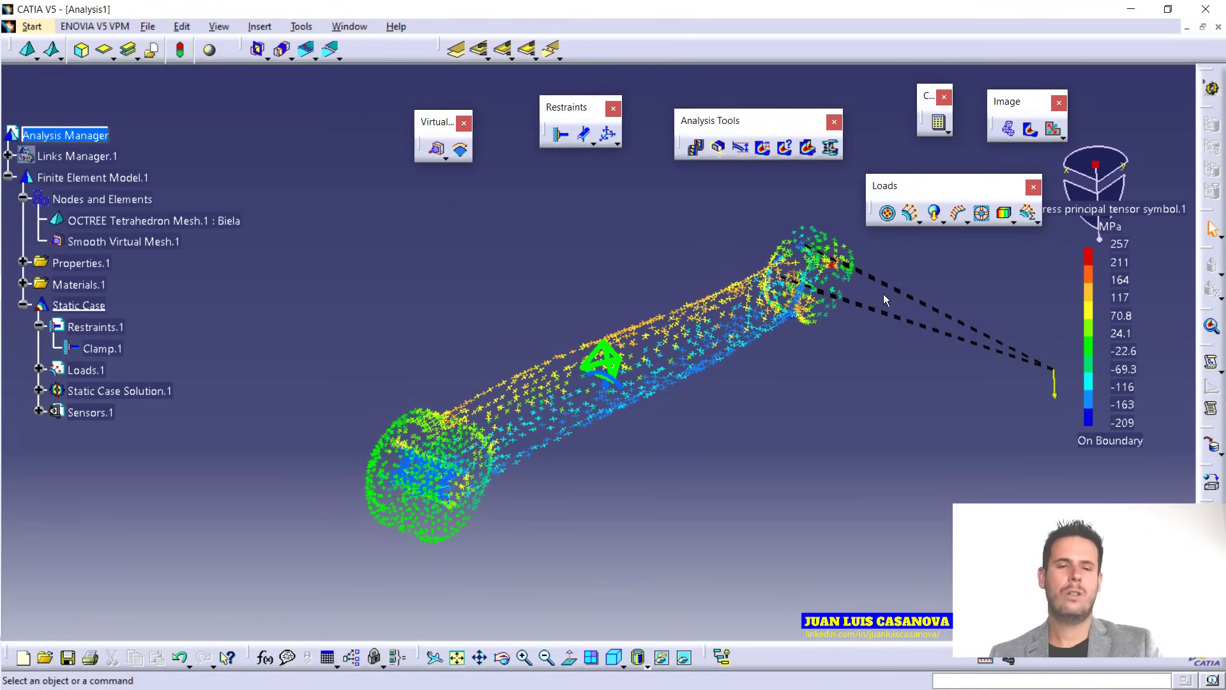
Switch to the crank part document and examine the arm's shape and its junction with the square-hole end.
click(349, 26)
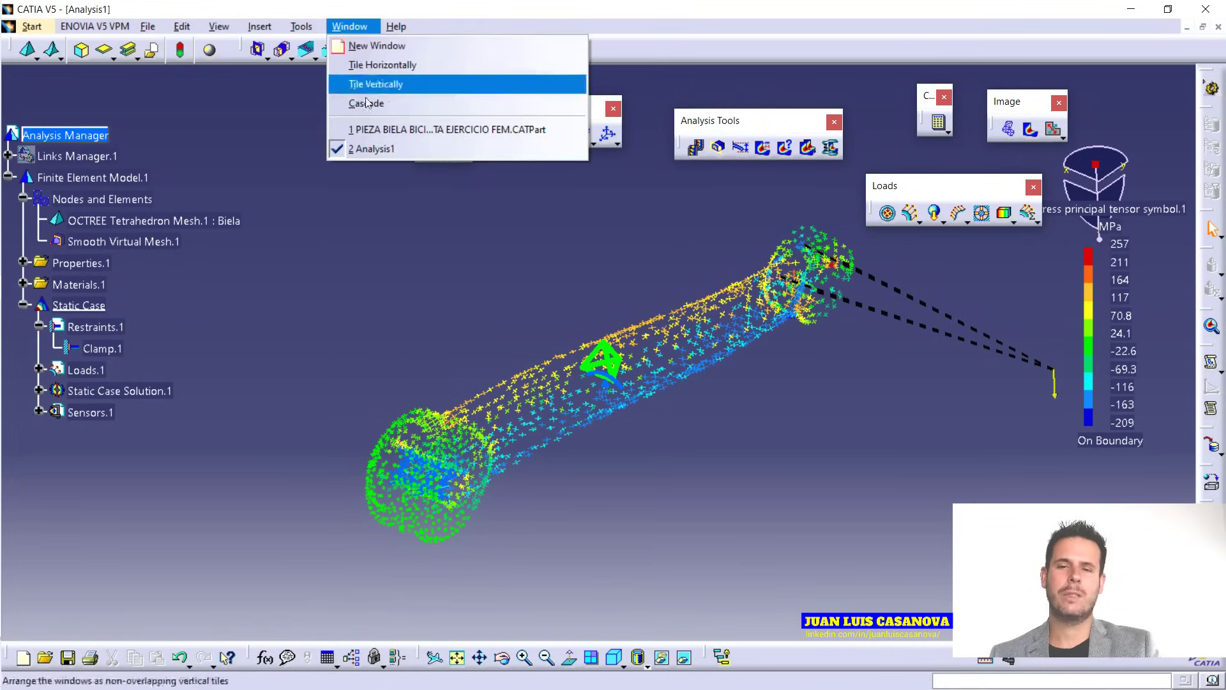
click(387, 129)
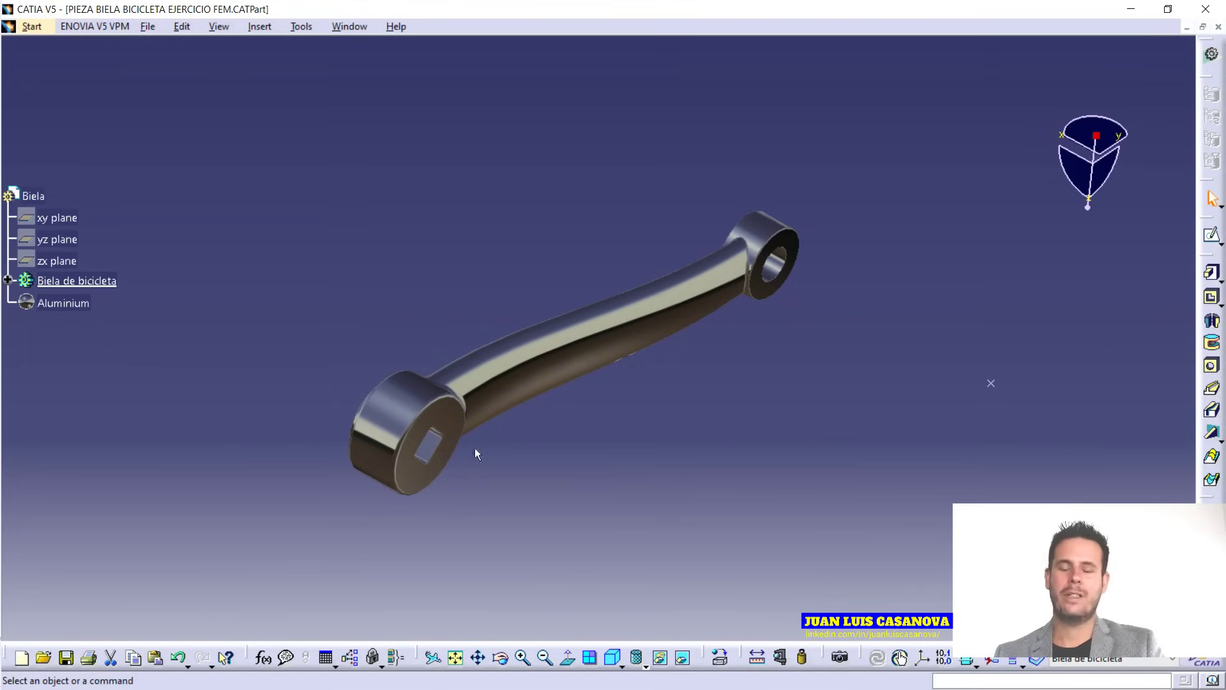
middle_drag(827, 405, 777, 324)
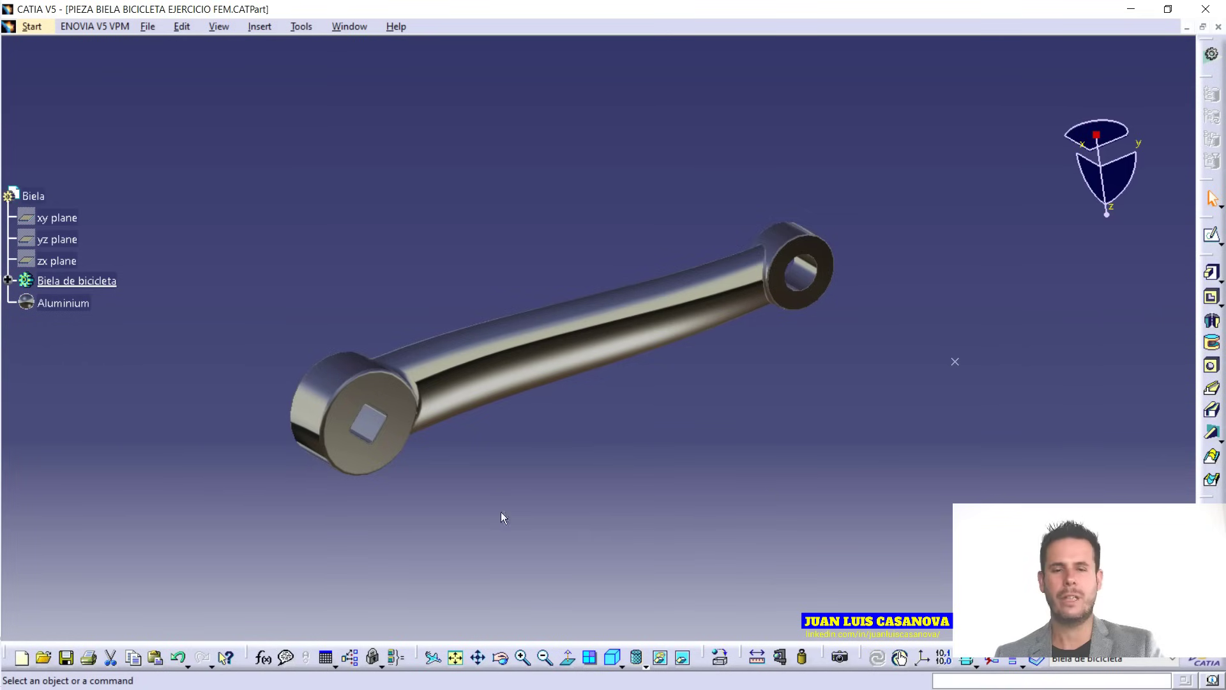
middle_drag(513, 391, 353, 468)
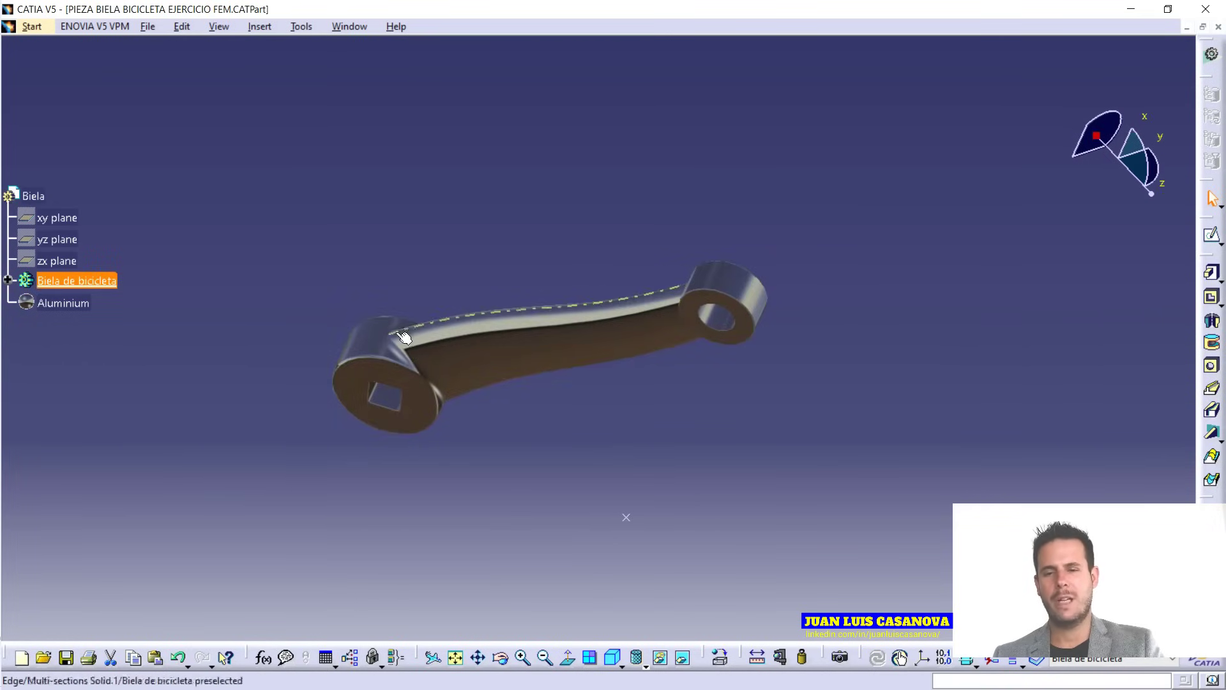
click(379, 354)
middle_drag(445, 345, 734, 370)
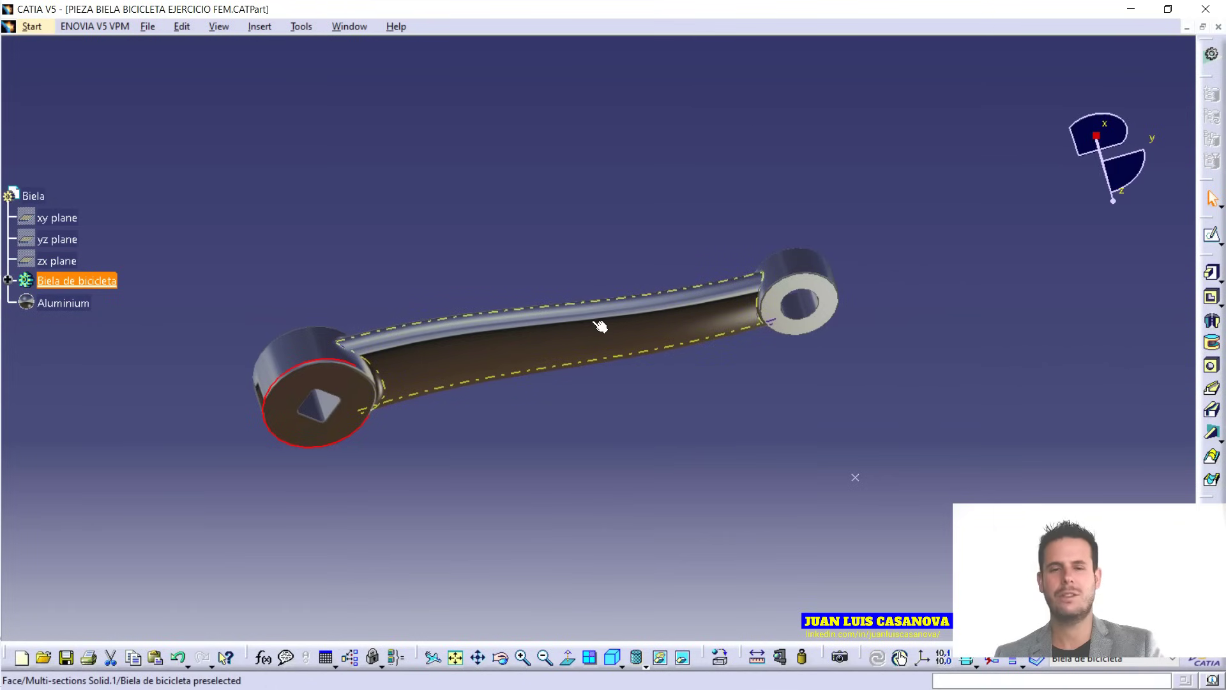
middle_drag(588, 414, 714, 421)
click(883, 295)
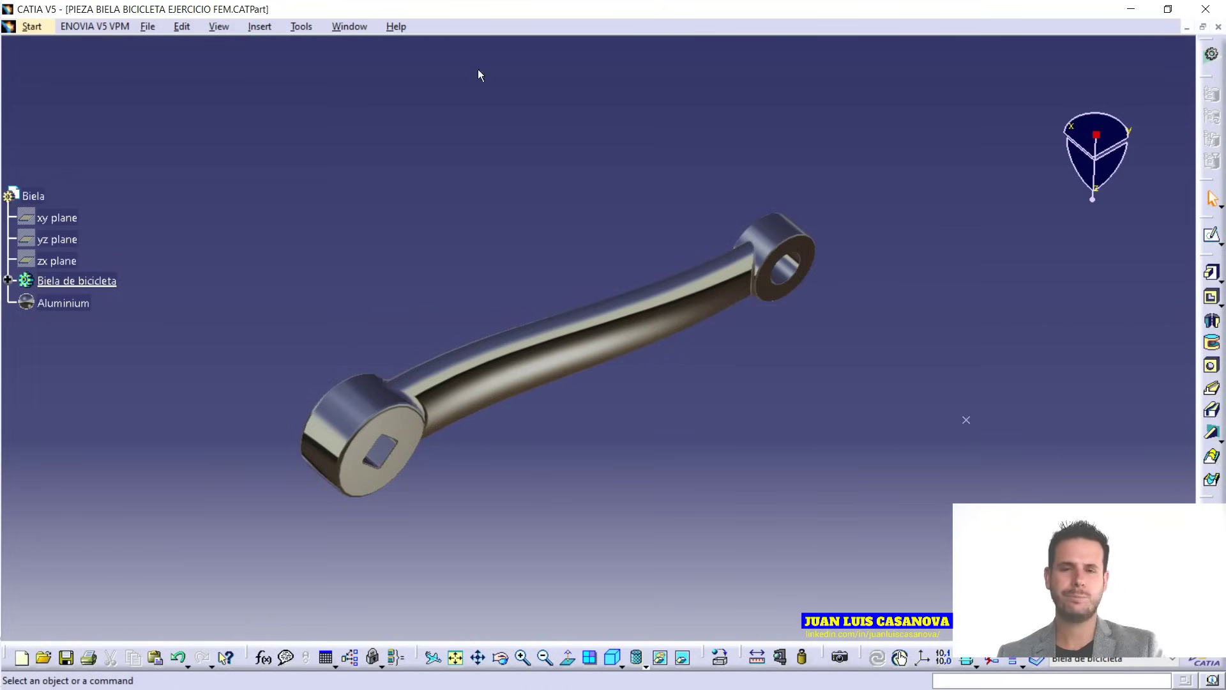
Generate the precision (estimated local error) image of the static case solution in Analysis1 and select its colour scale.
mouse_move(1, 165)
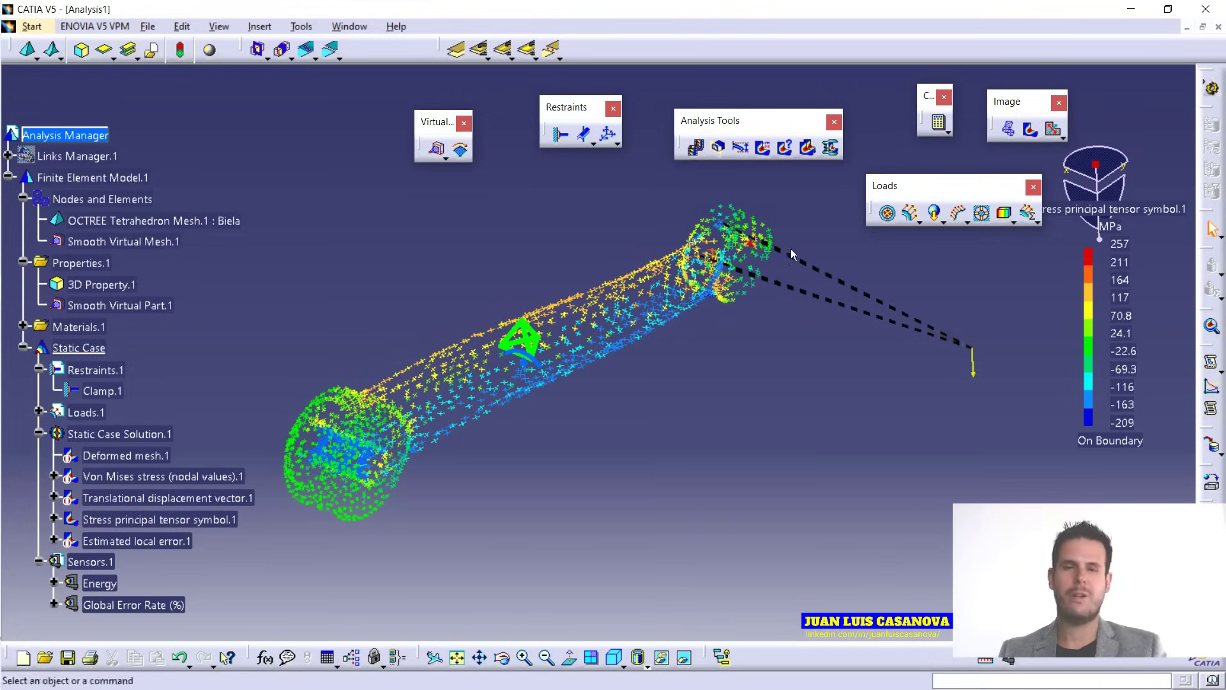
click(1061, 132)
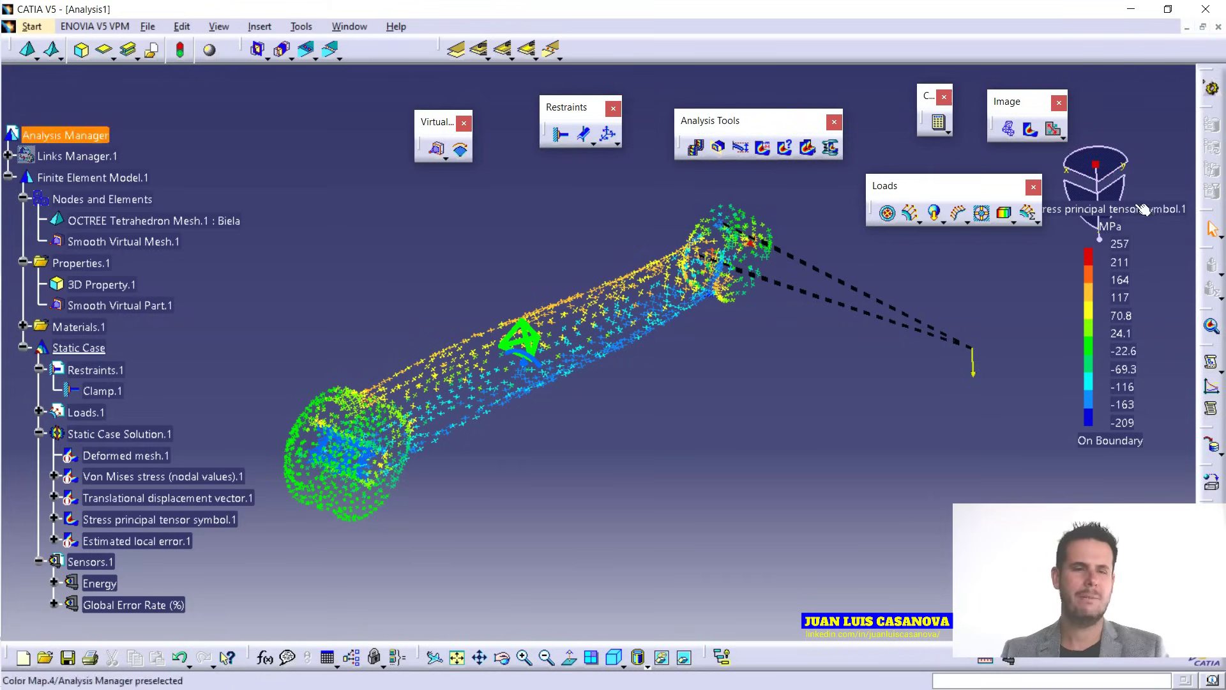
click(1063, 131)
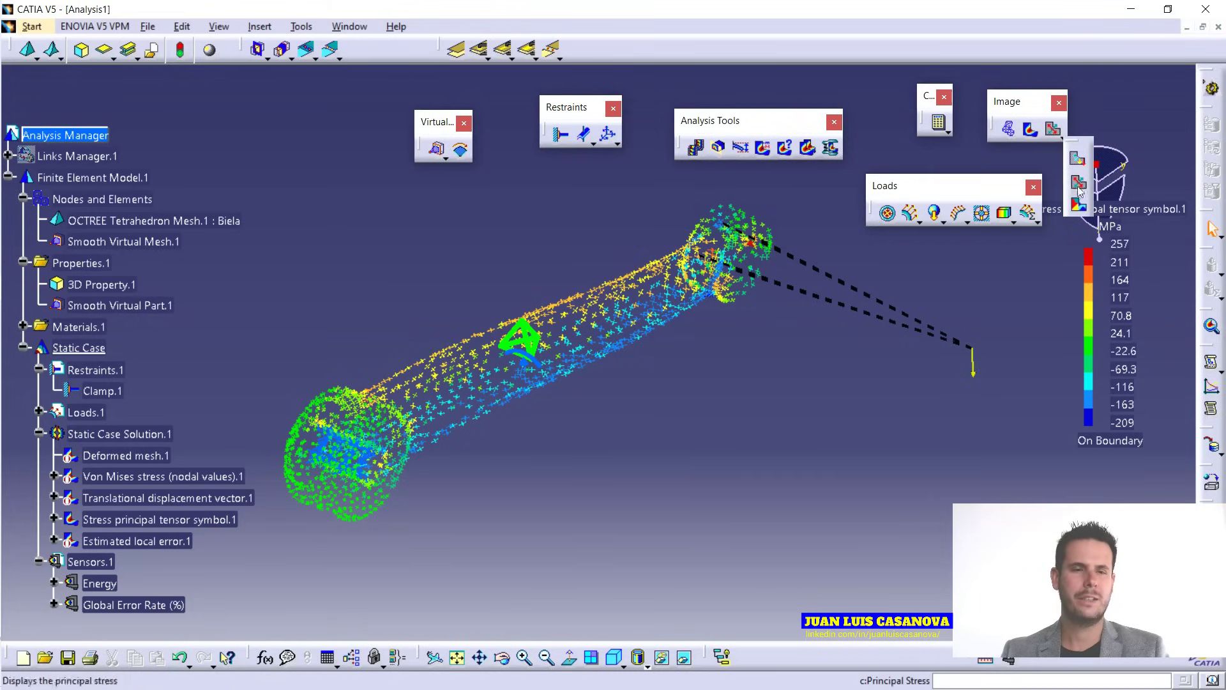
click(1084, 210)
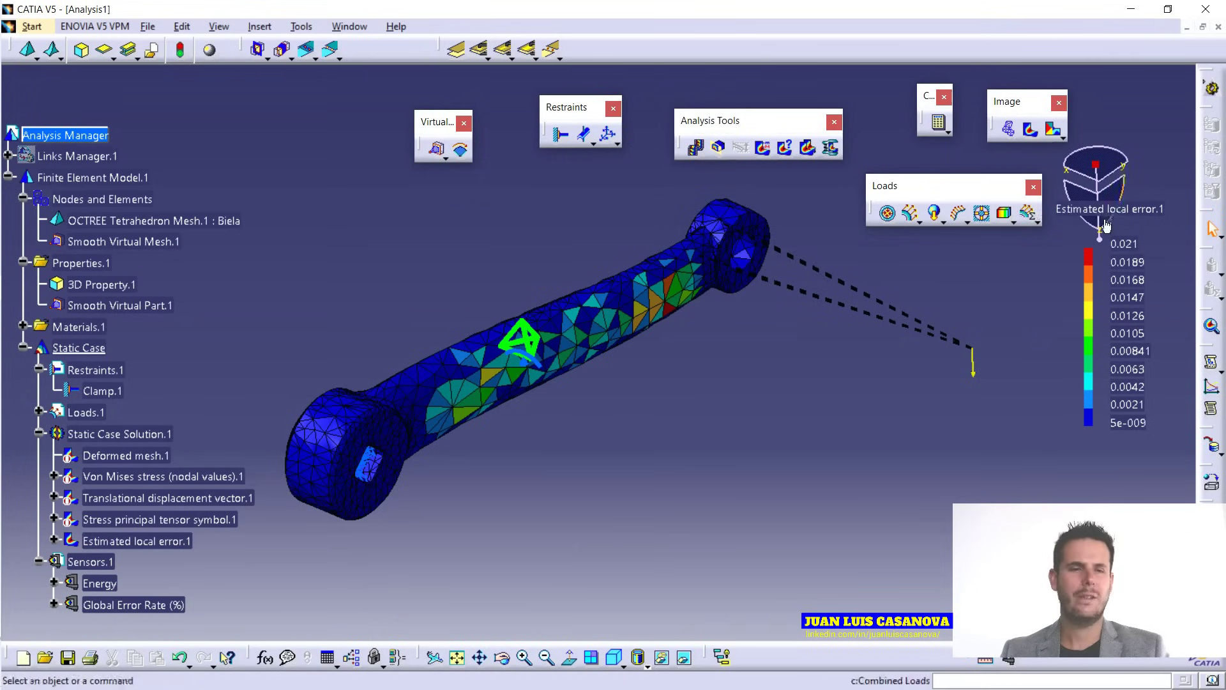
click(1144, 212)
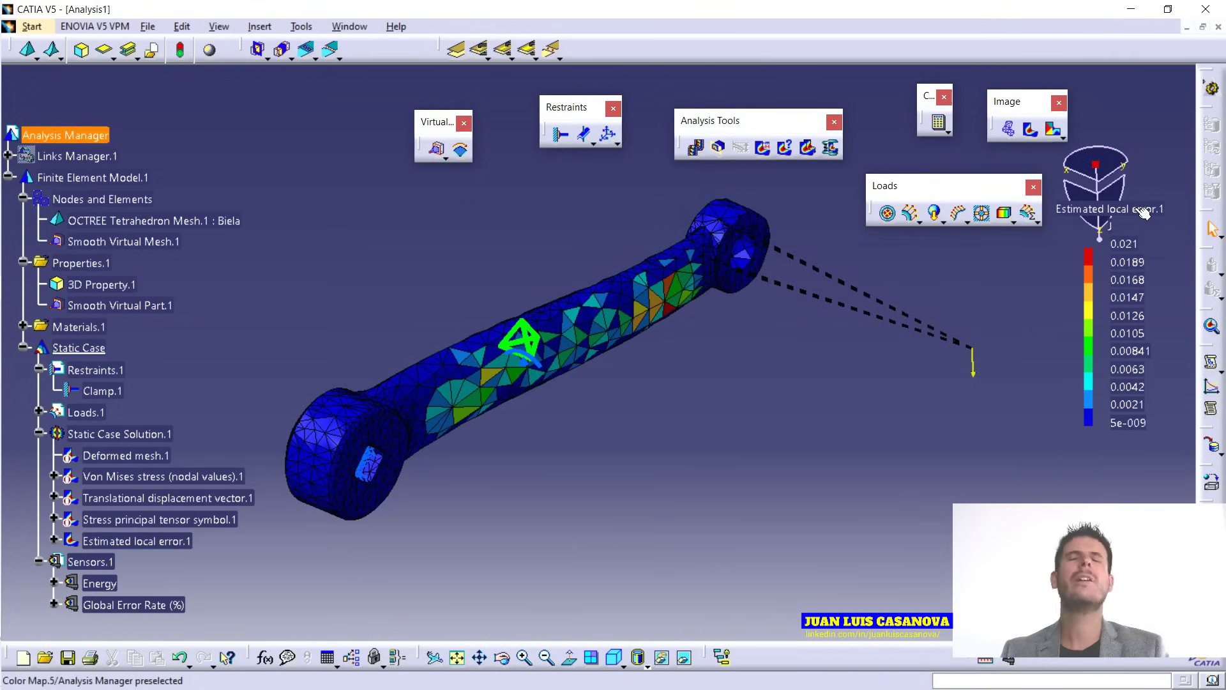
Read the global estimated error rate in the information report of the Estimated local error.1 image, then close the report.
click(788, 149)
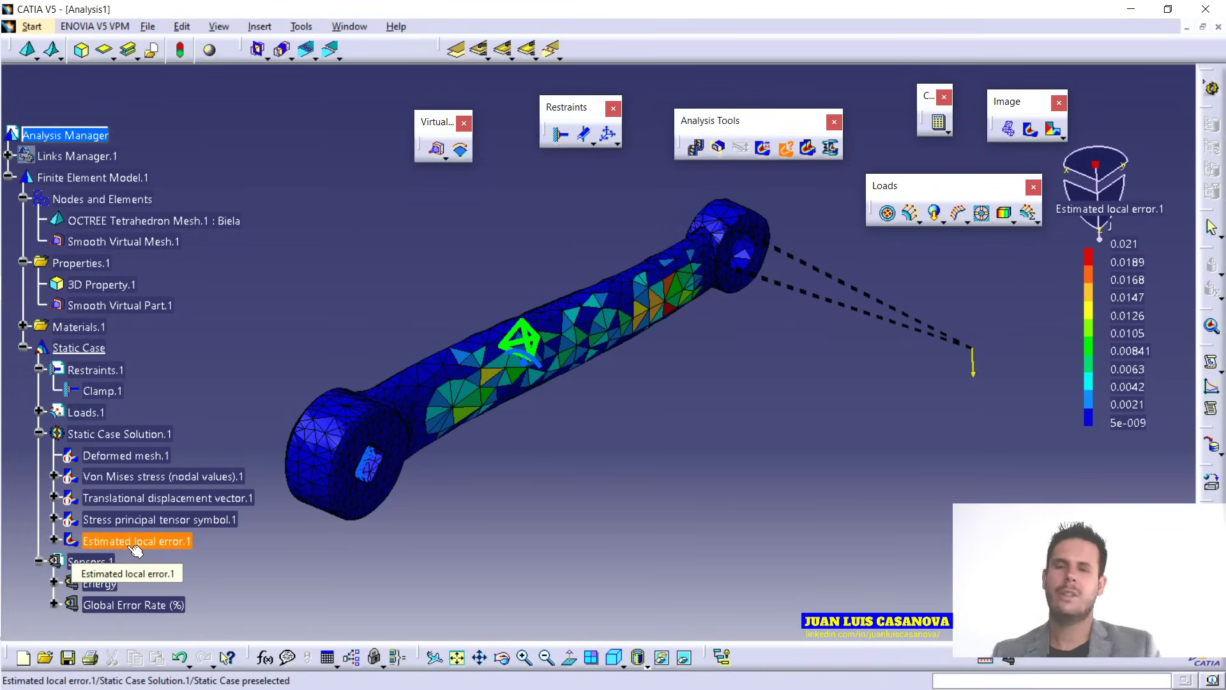
click(170, 543)
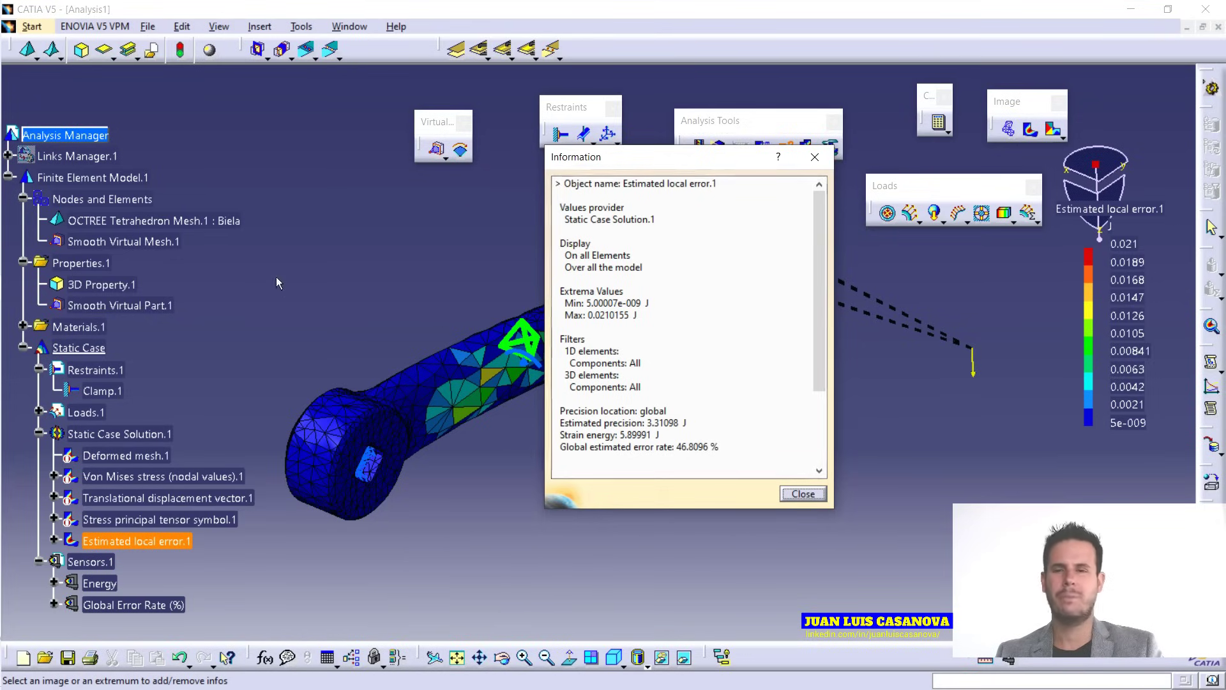
click(805, 495)
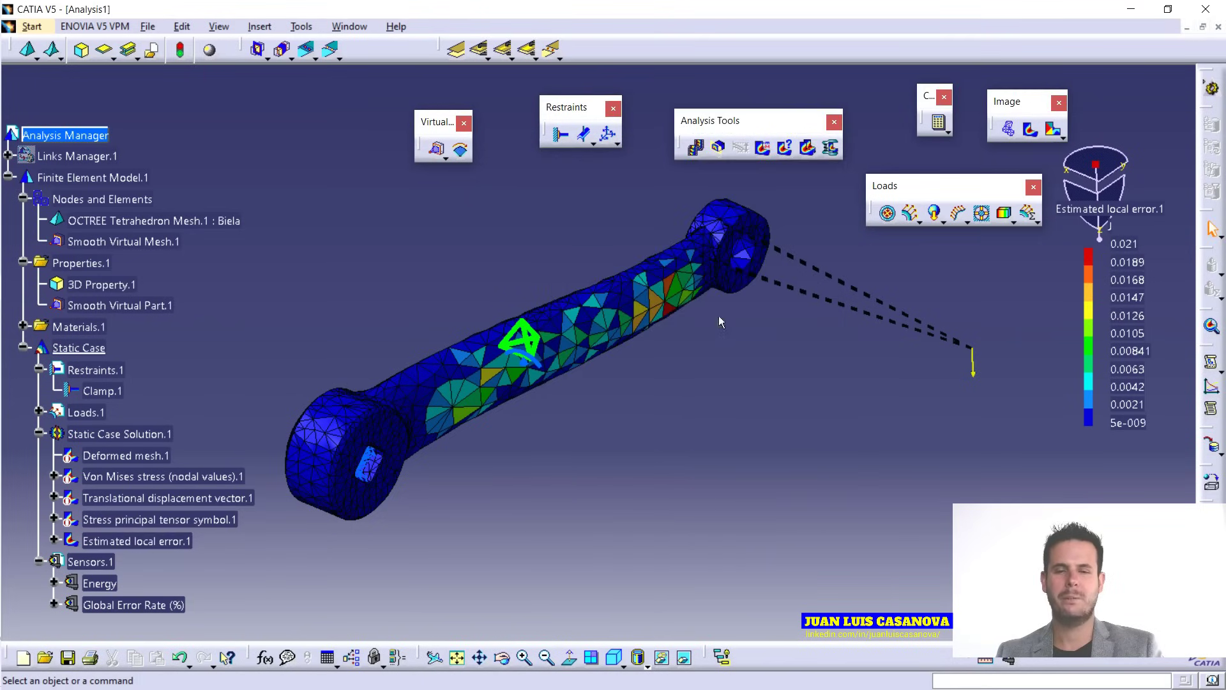
Change the crank's OCTREE tetrahedron mesh to the Parabolic element type.
double_click(131, 221)
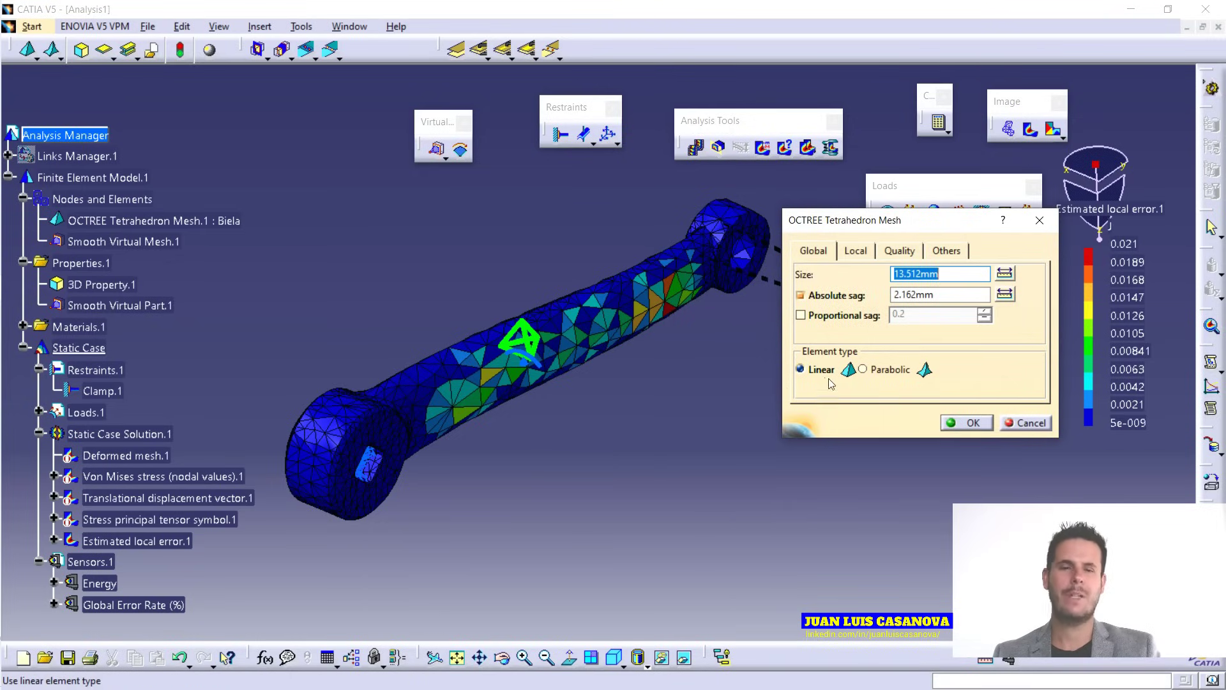
click(863, 369)
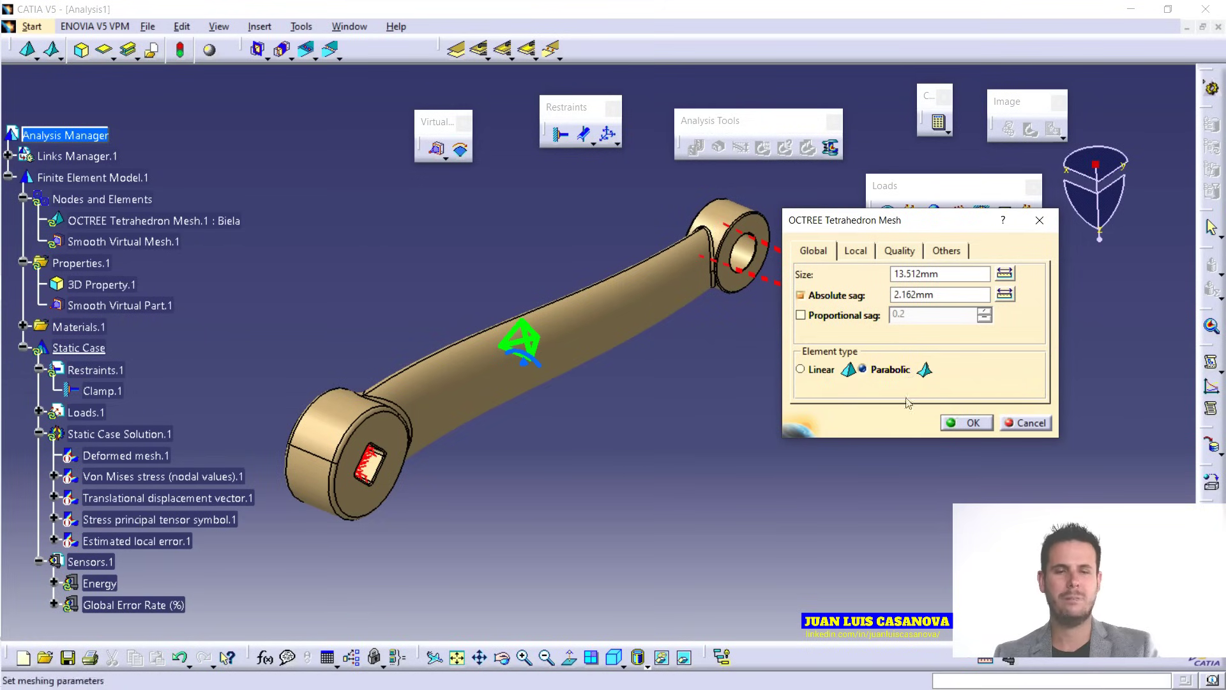
click(968, 425)
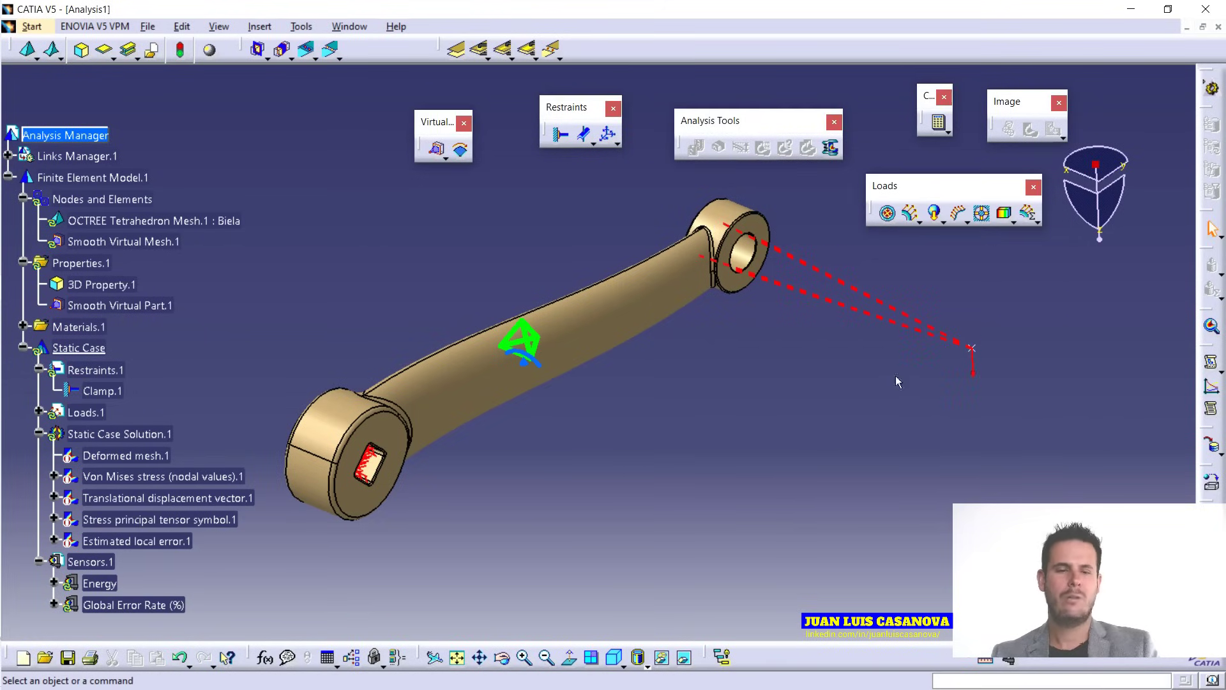
Recompute the whole analysis with the All option and redisplay the estimated local error image.
click(929, 125)
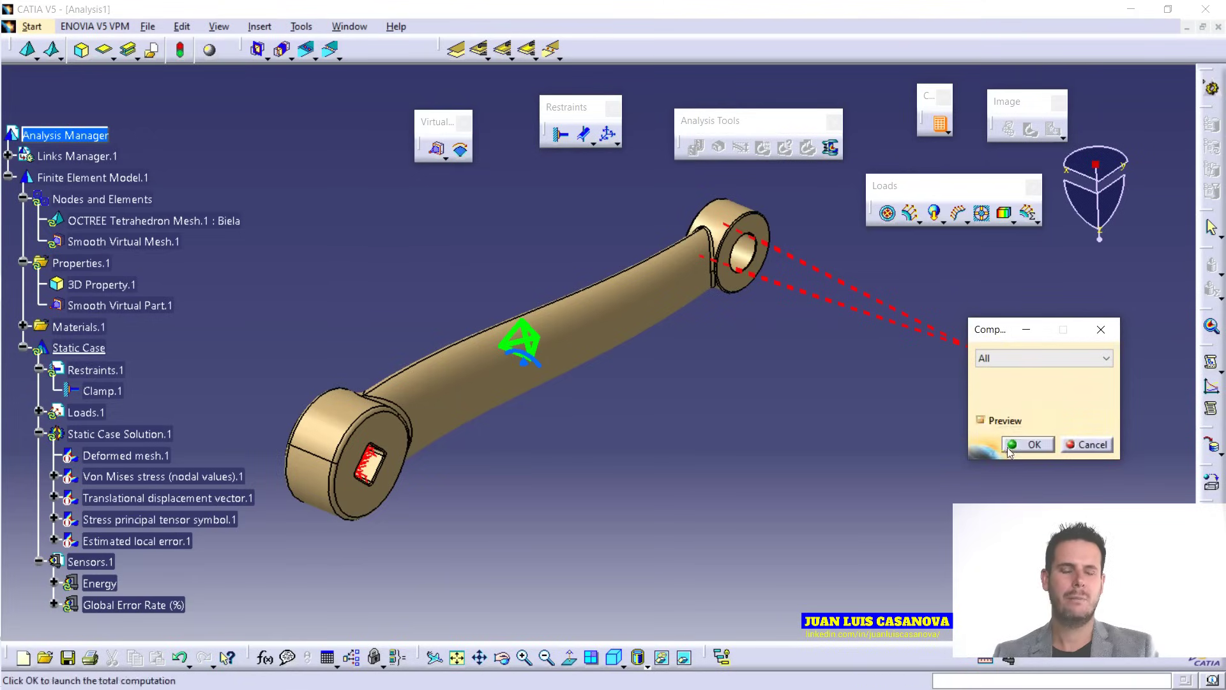
click(1010, 447)
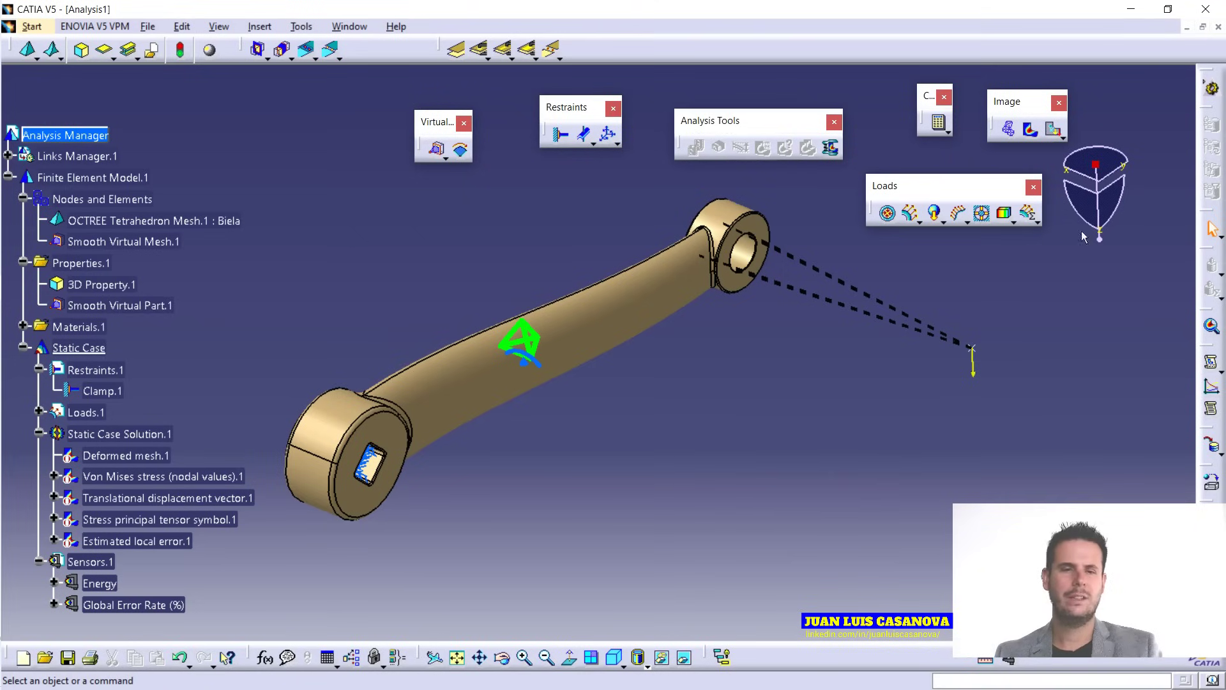
click(1063, 137)
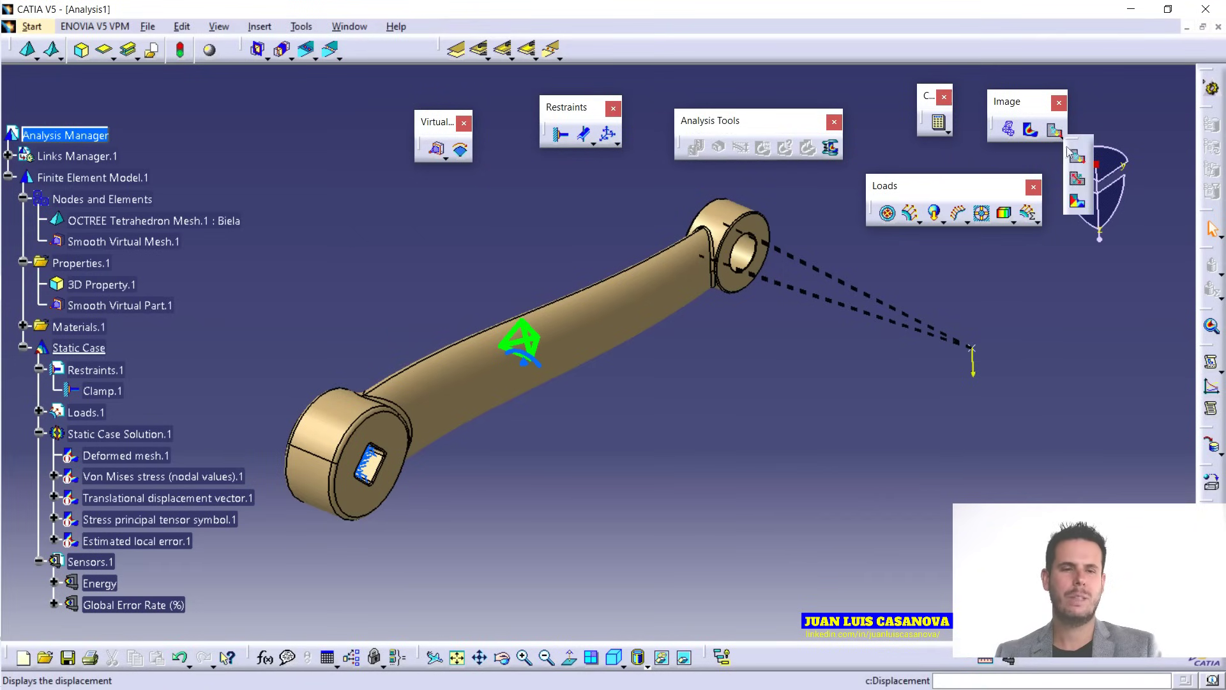
click(1078, 205)
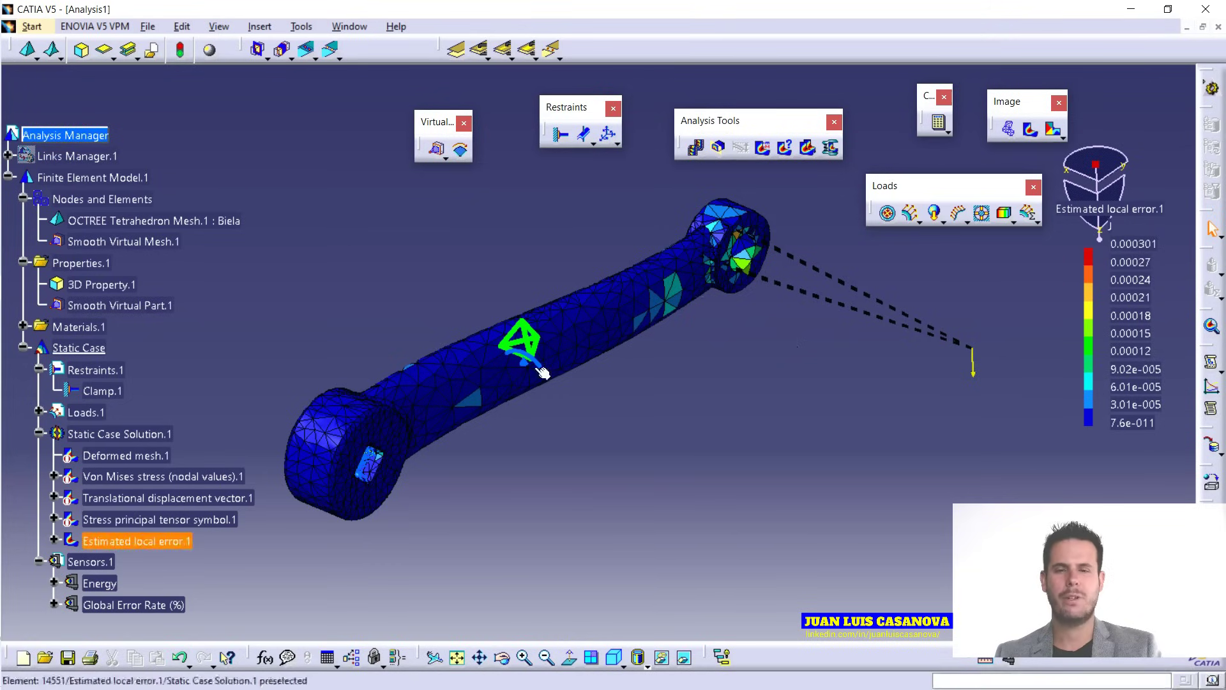
Check the global estimated error rate of the parabolic mesh in the recomputed local error image's information report.
click(786, 147)
click(173, 541)
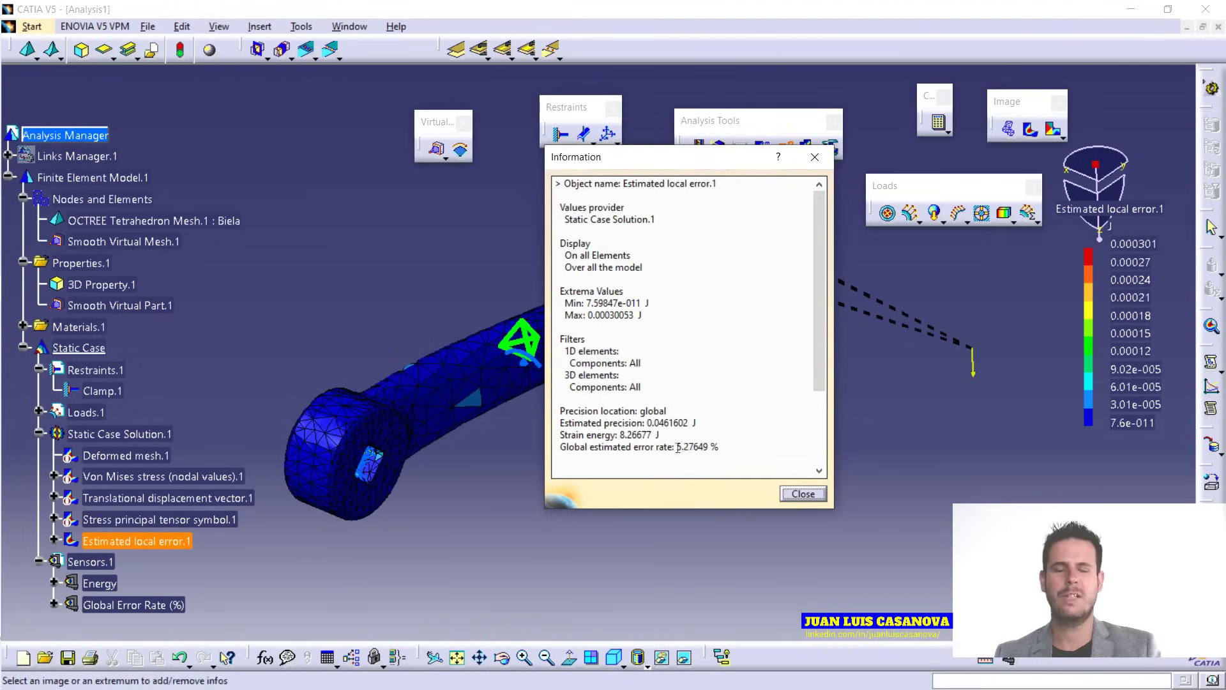
click(803, 495)
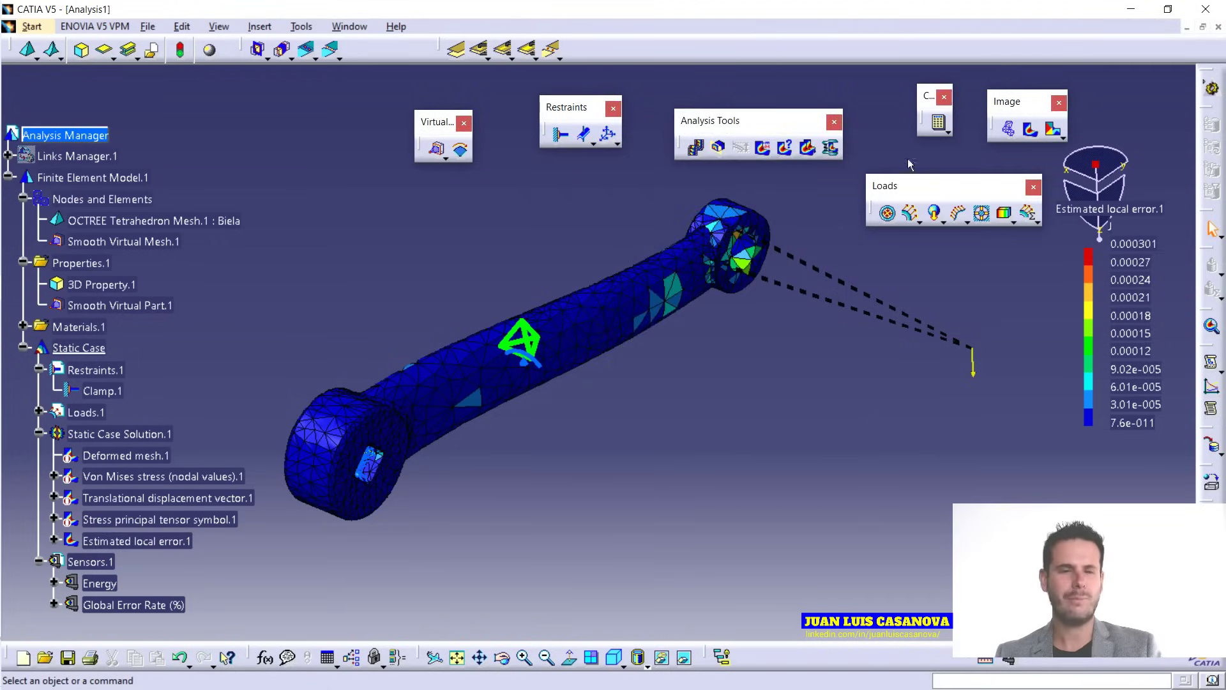
Display the principal stress tensor image of the recomputed static case solution.
click(1061, 134)
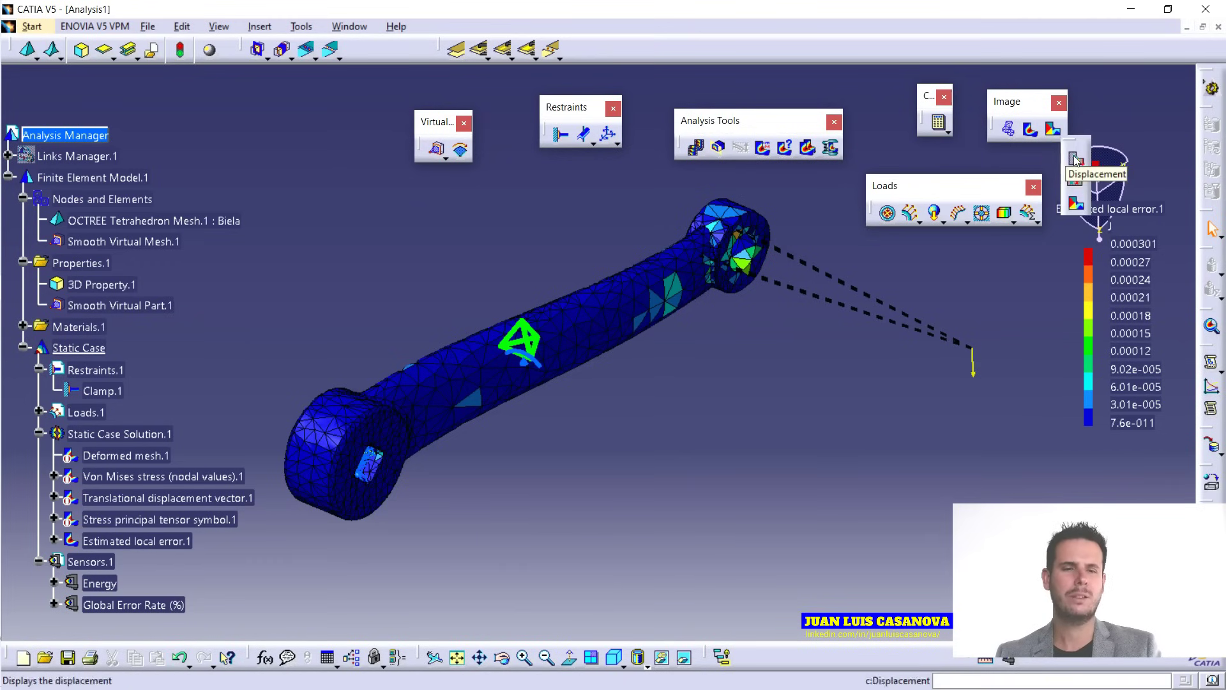
click(1077, 182)
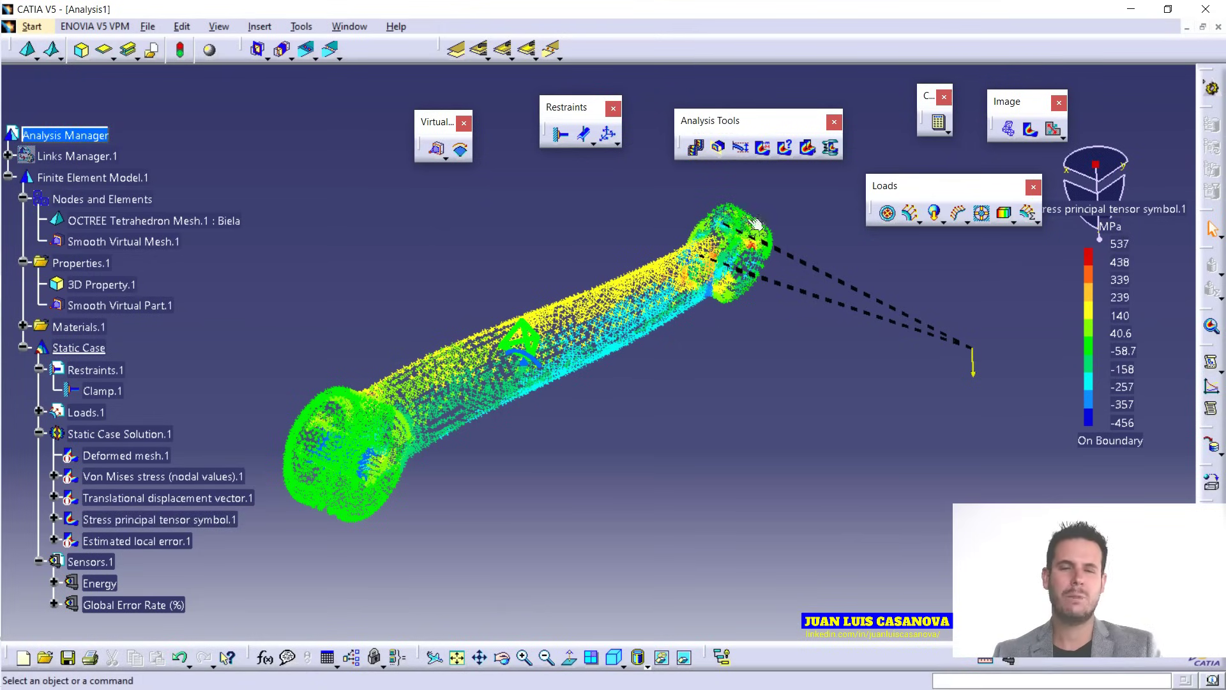
click(1090, 260)
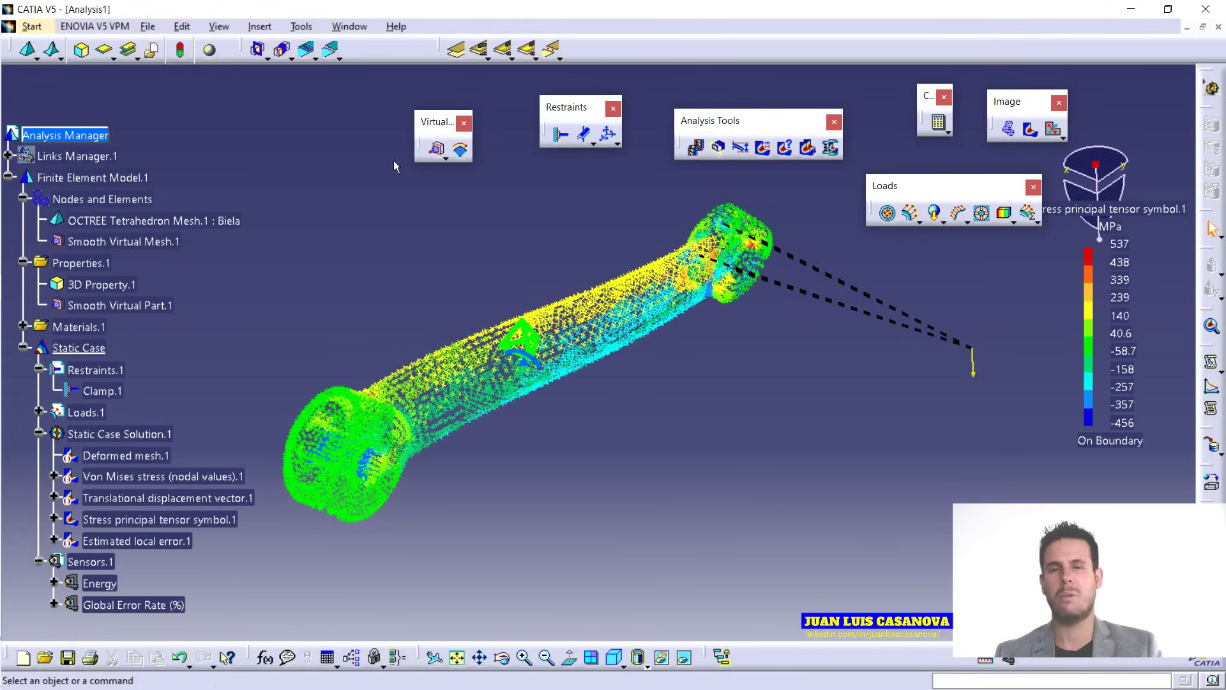
Examine the principal stress tensors close up around the crank's loaded end and along the whole arm from several angles.
middle_drag(887, 416, 778, 508)
ctrl+middle_drag(778, 507, 853, 313)
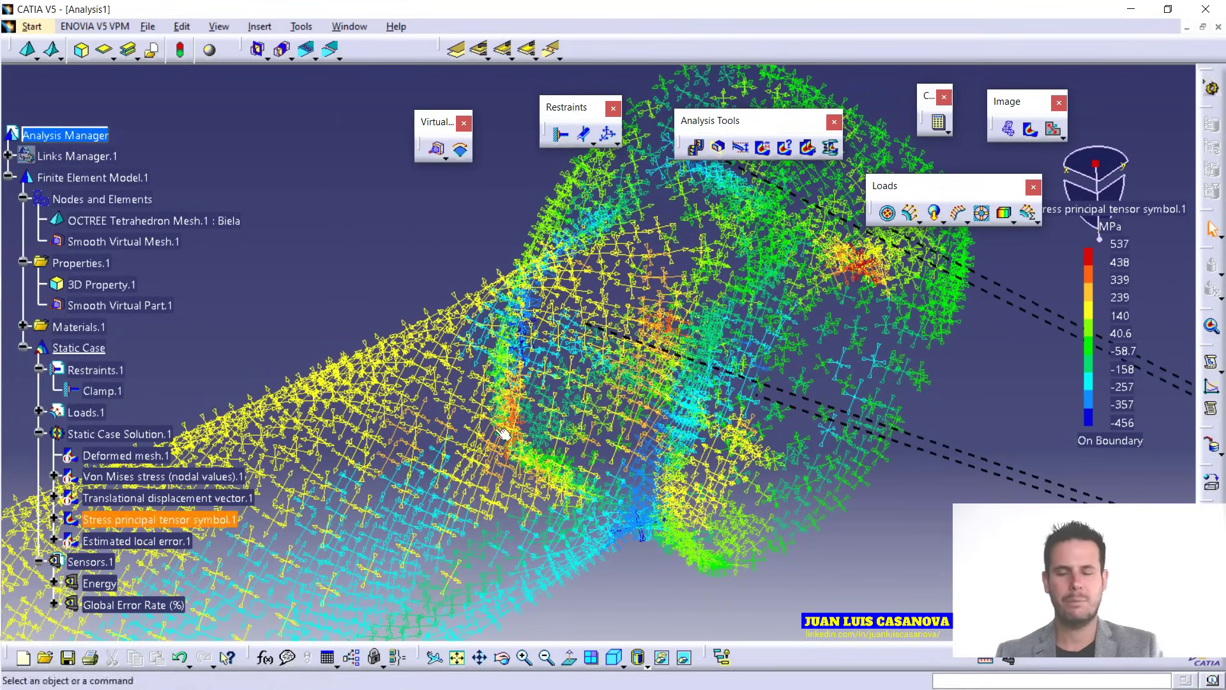
scroll(566, 453, up, 1)
ctrl+middle_drag(566, 453, 580, 651)
middle_drag(502, 642, 502, 476)
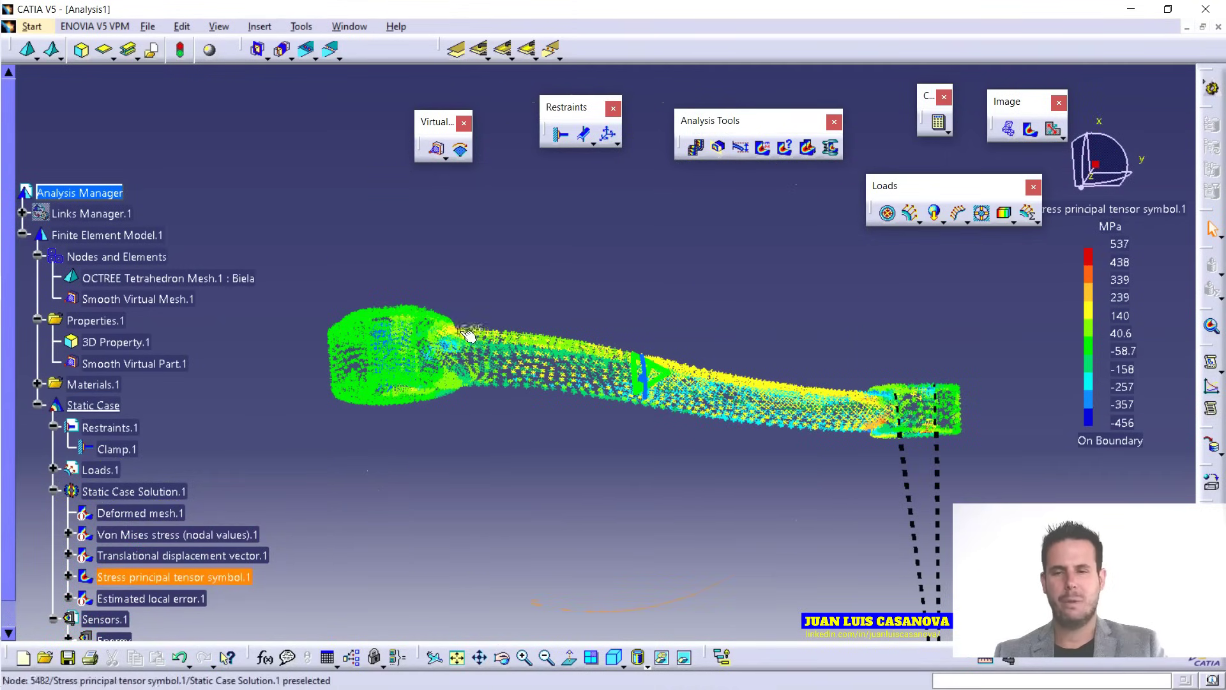
middle_drag(948, 575, 677, 415)
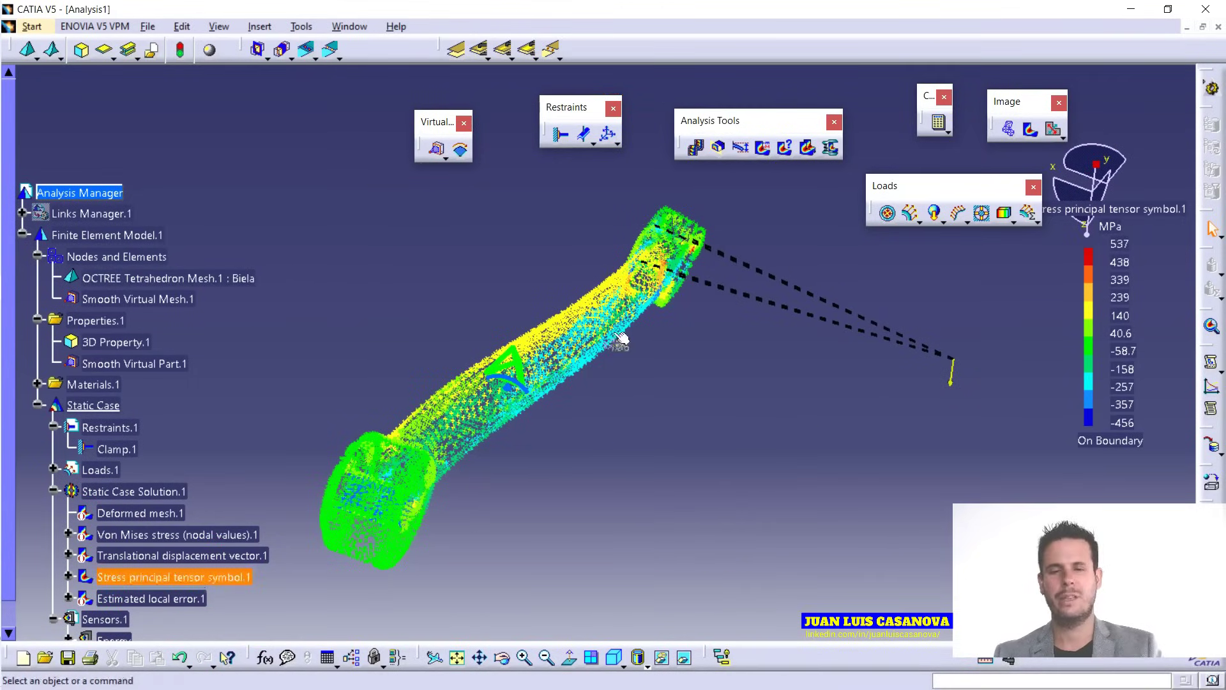
middle_drag(815, 394, 722, 300)
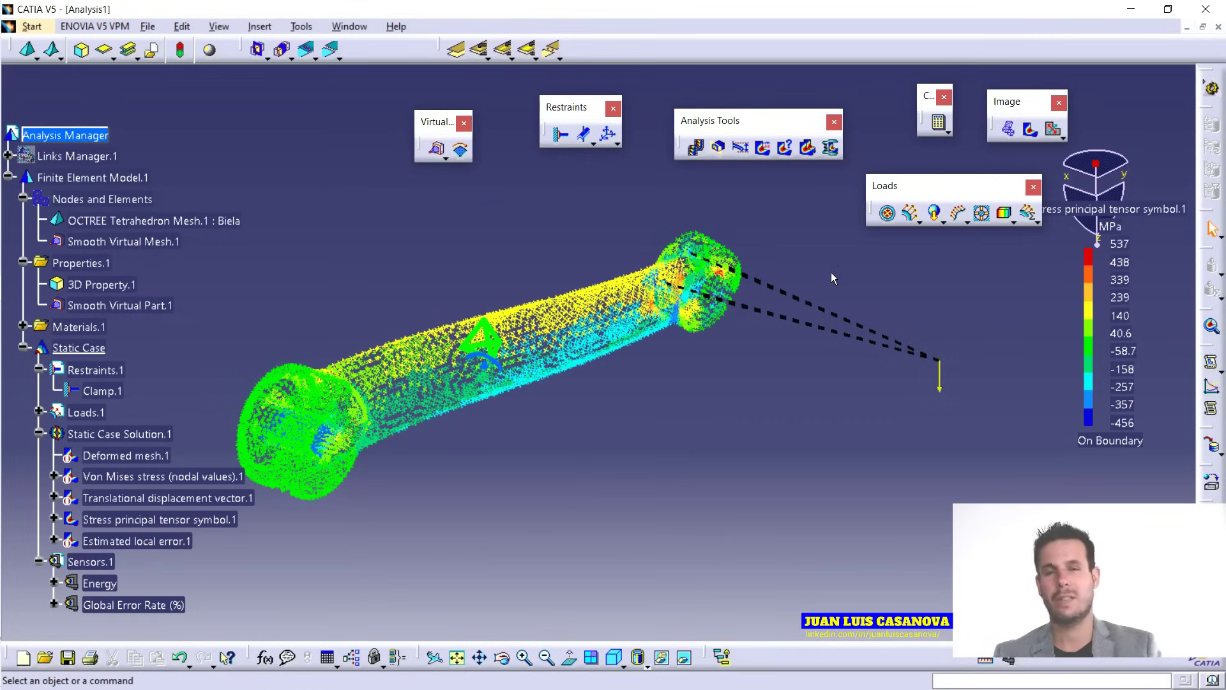
middle_drag(697, 386, 738, 238)
middle_drag(682, 402, 794, 295)
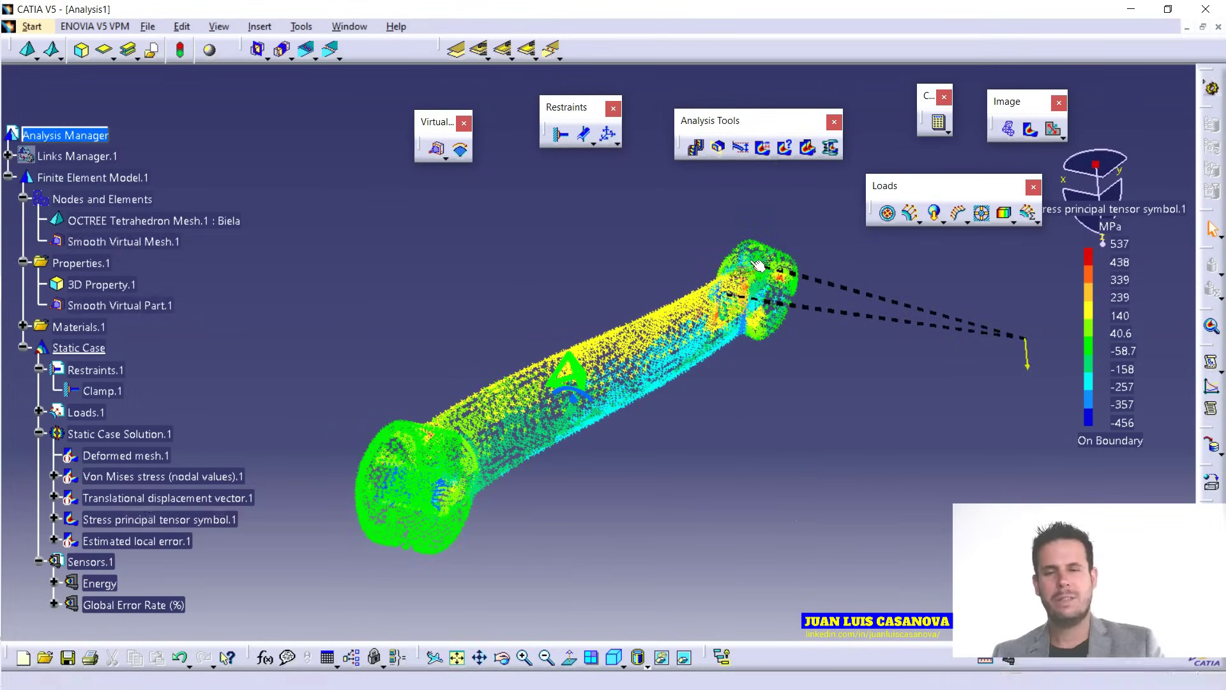
middle_drag(640, 287, 766, 255)
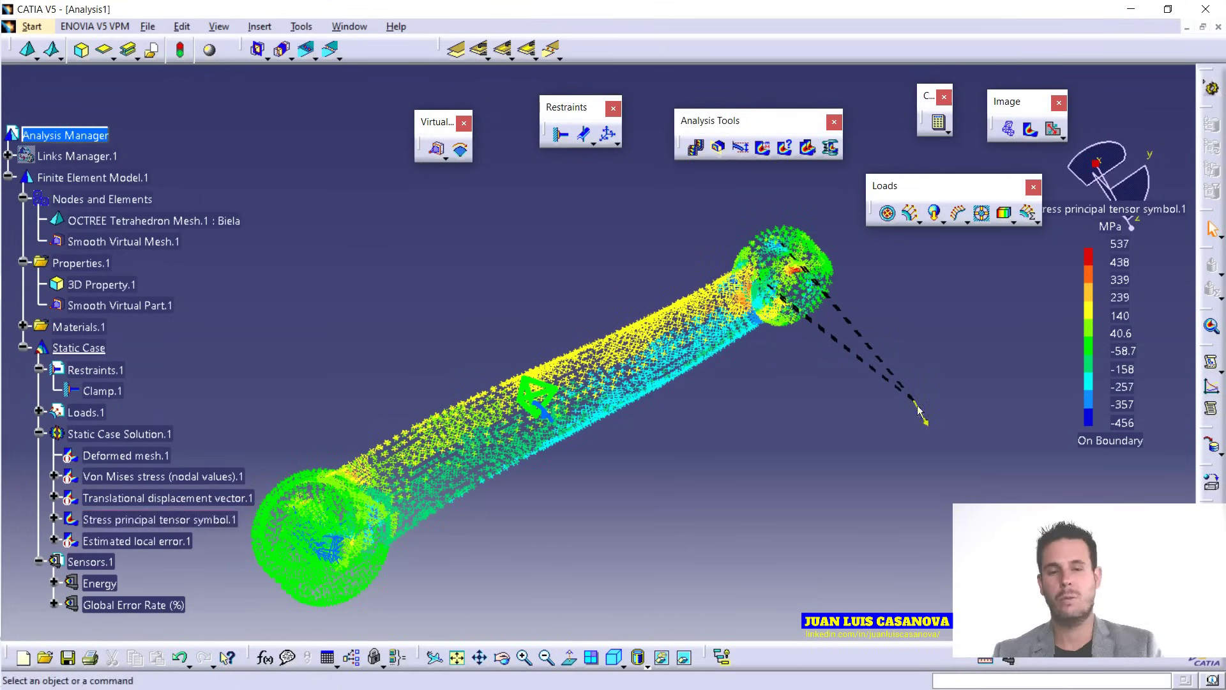
middle_drag(916, 410, 920, 351)
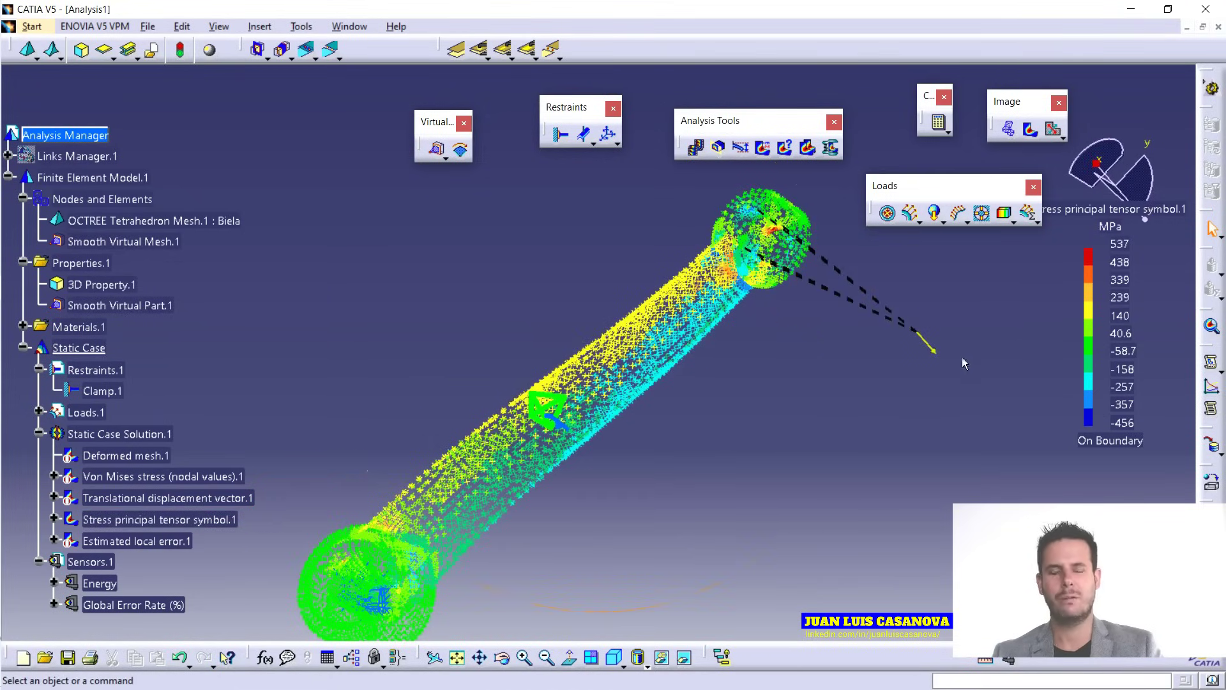
middle_drag(562, 310, 654, 183)
middle_drag(911, 375, 828, 332)
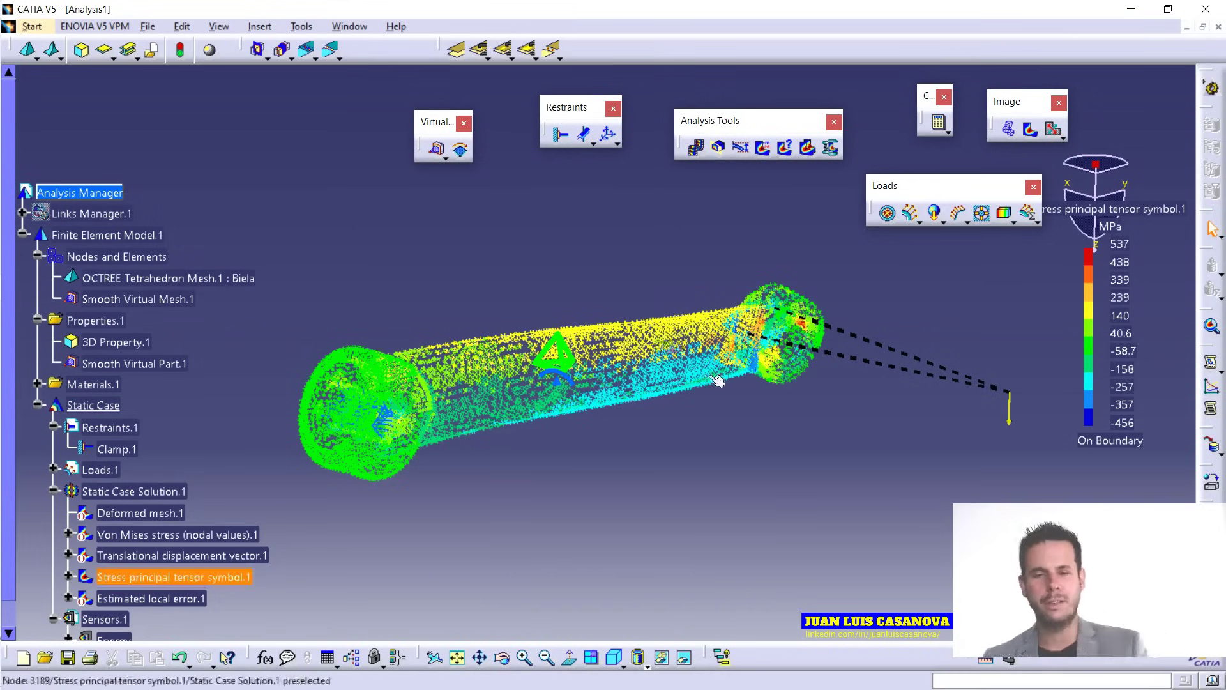
middle_drag(603, 492, 605, 553)
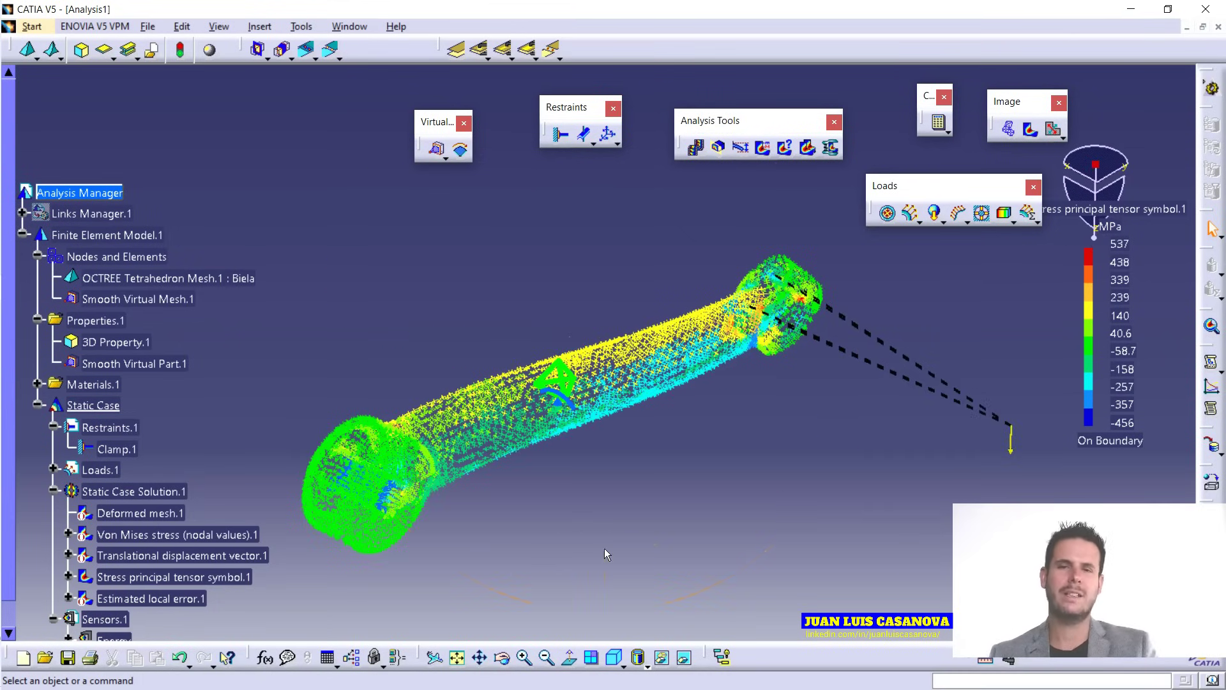
middle_drag(648, 268, 633, 287)
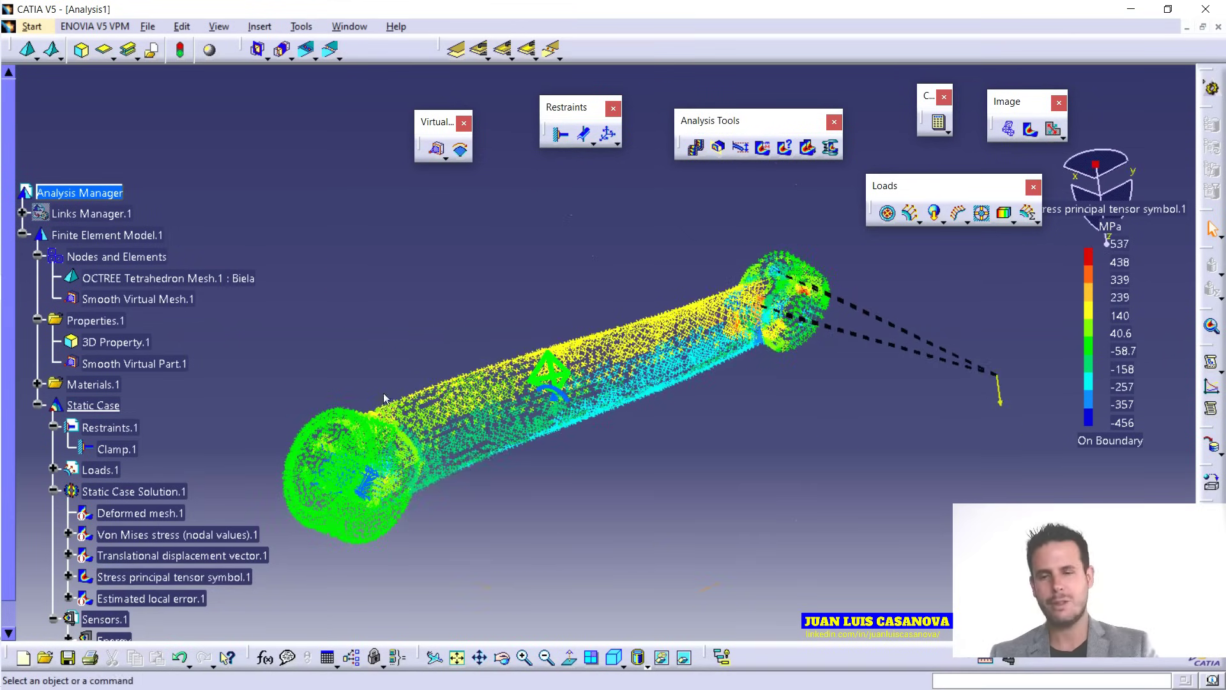